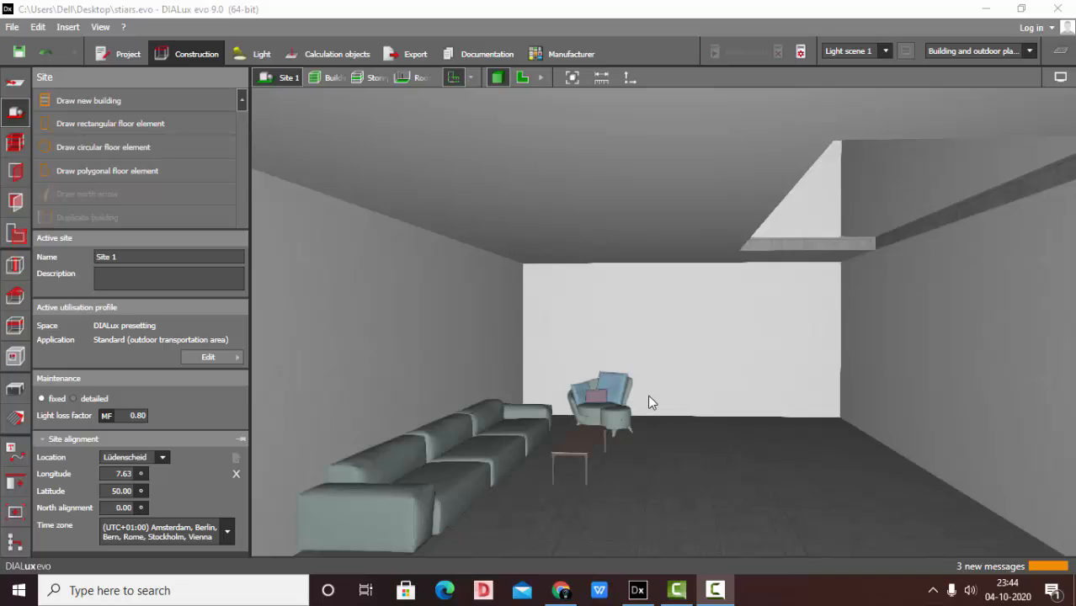
Examine the building's facade, the furnished living room inside and the existing opening in its ceiling
click(570, 79)
drag(632, 253, 648, 239)
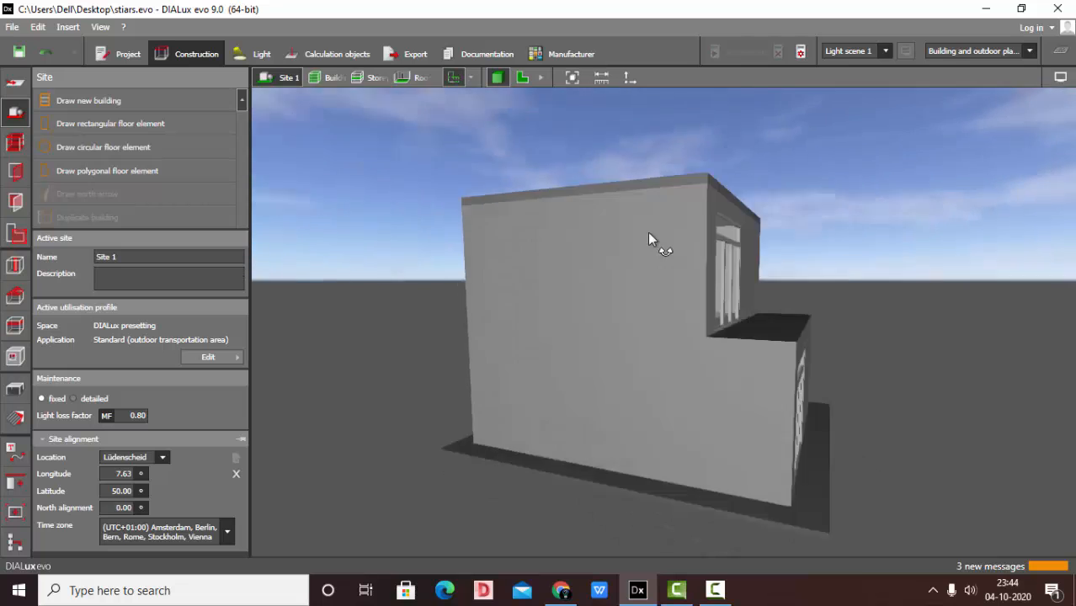
right_drag(648, 233, 573, 232)
scroll(597, 380, up, 3)
right_drag(597, 380, 697, 360)
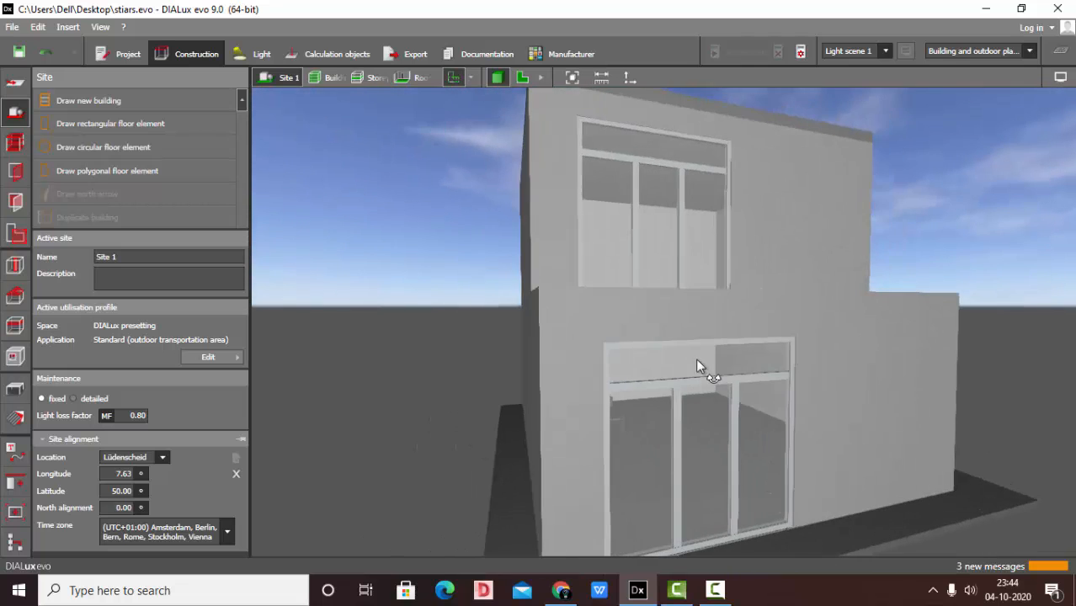
scroll(691, 300, up, 3)
right_drag(691, 300, 697, 335)
scroll(687, 421, up, 4)
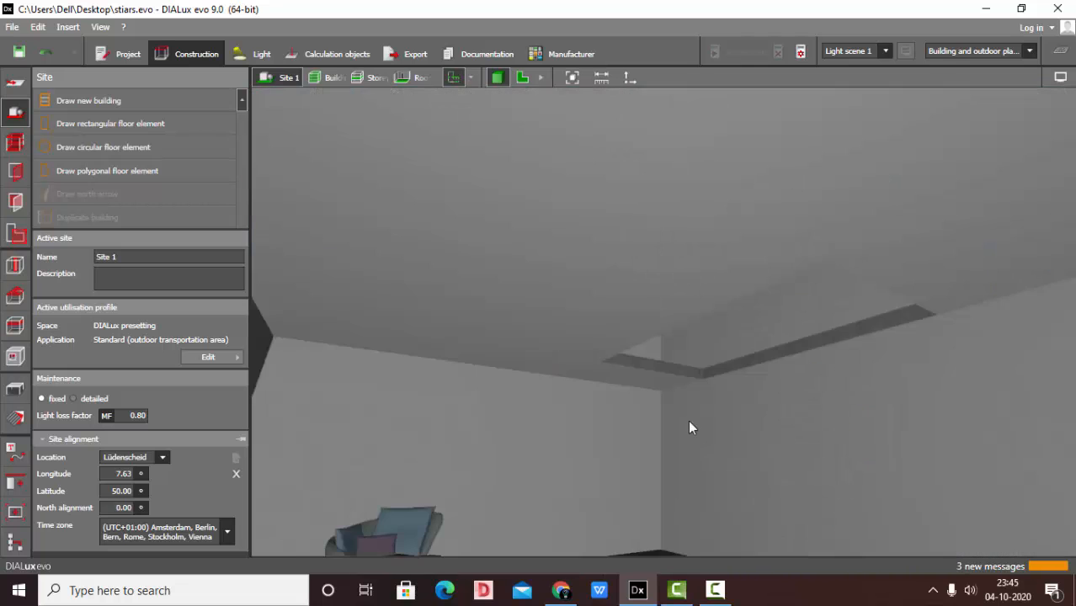
right_drag(688, 421, 568, 380)
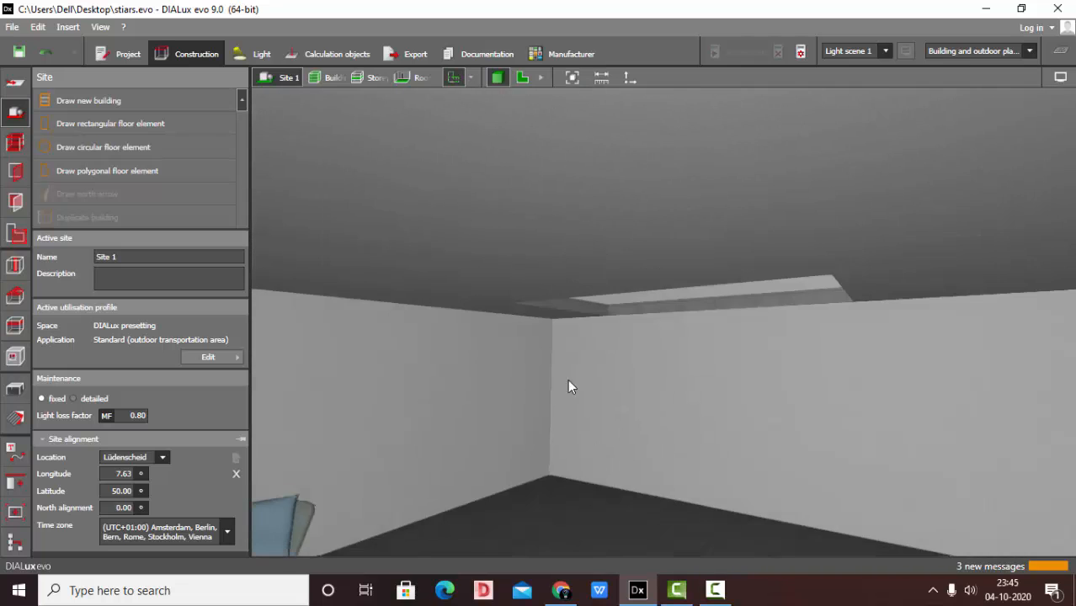
scroll(569, 380, down, 4)
right_drag(590, 342, 297, 287)
scroll(544, 412, up, 4)
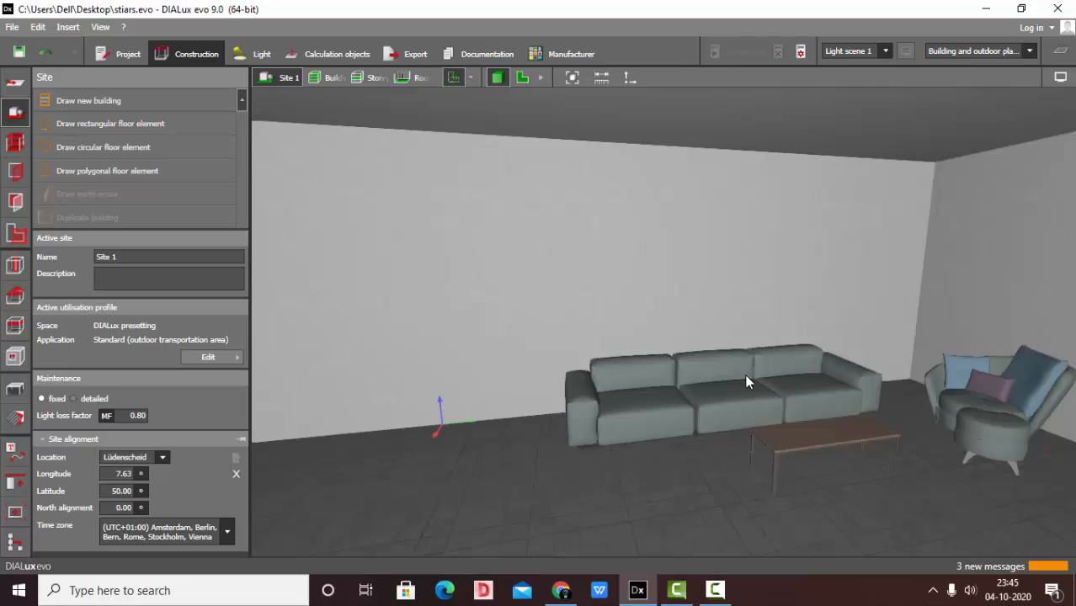
right_drag(745, 382, 710, 312)
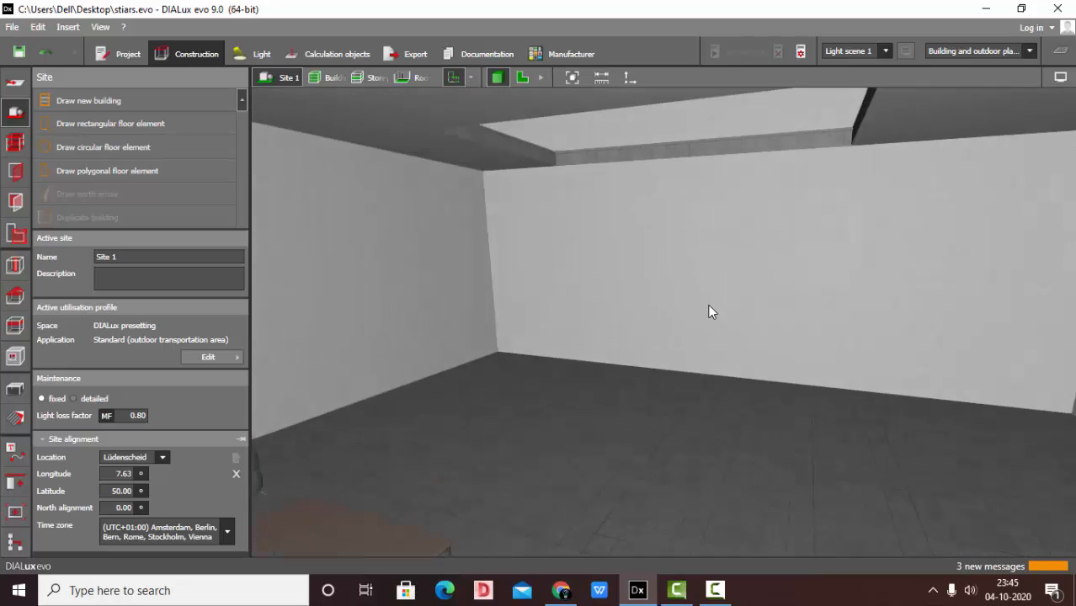
right_drag(661, 363, 672, 325)
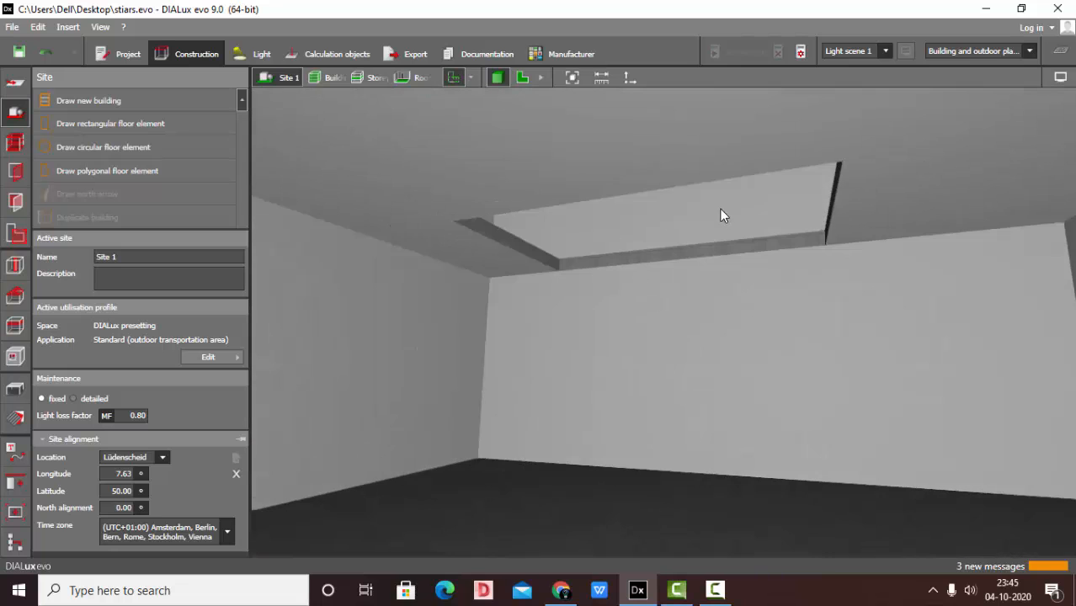
Delete the existing cutout in the living room ceiling
click(15, 356)
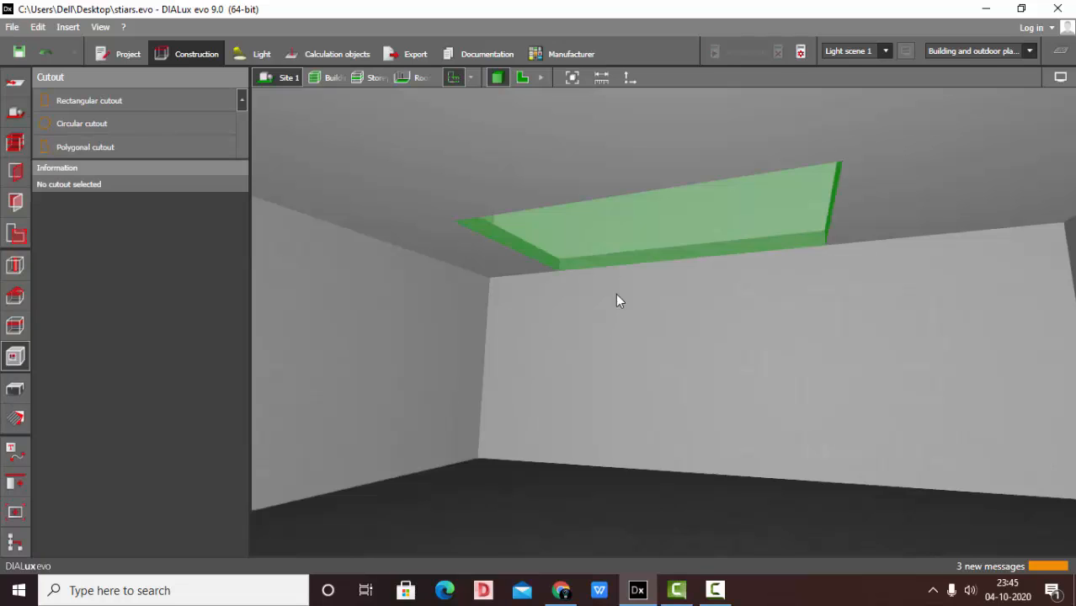
click(636, 232)
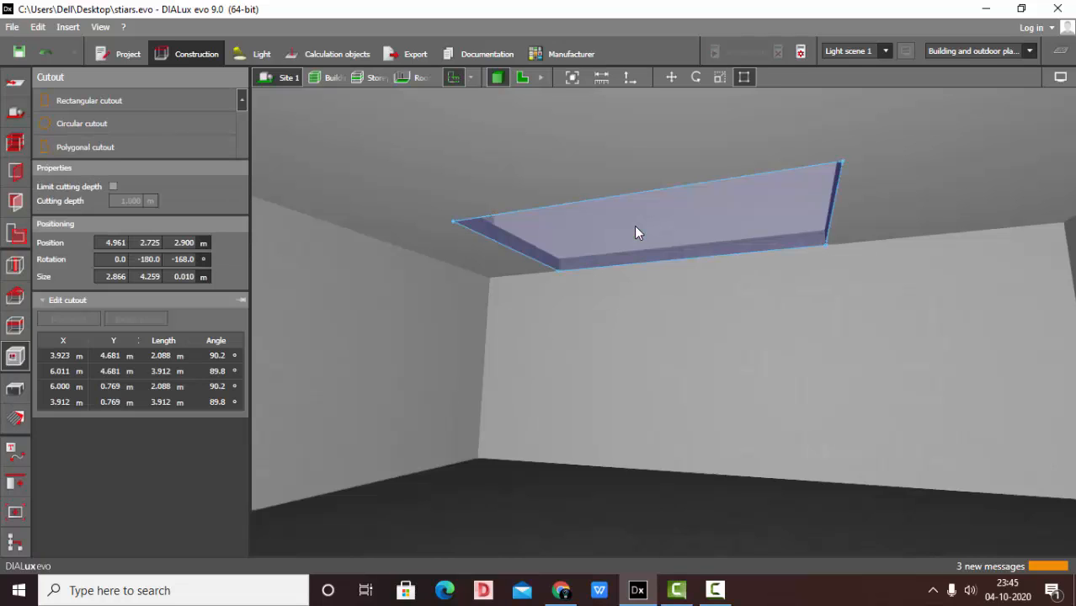
key(Delete)
Draw a new rectangular cutout about 3.00 m by 1.76 m in the ceiling, near the bare long wall opposite the sofa
right_drag(636, 232, 604, 320)
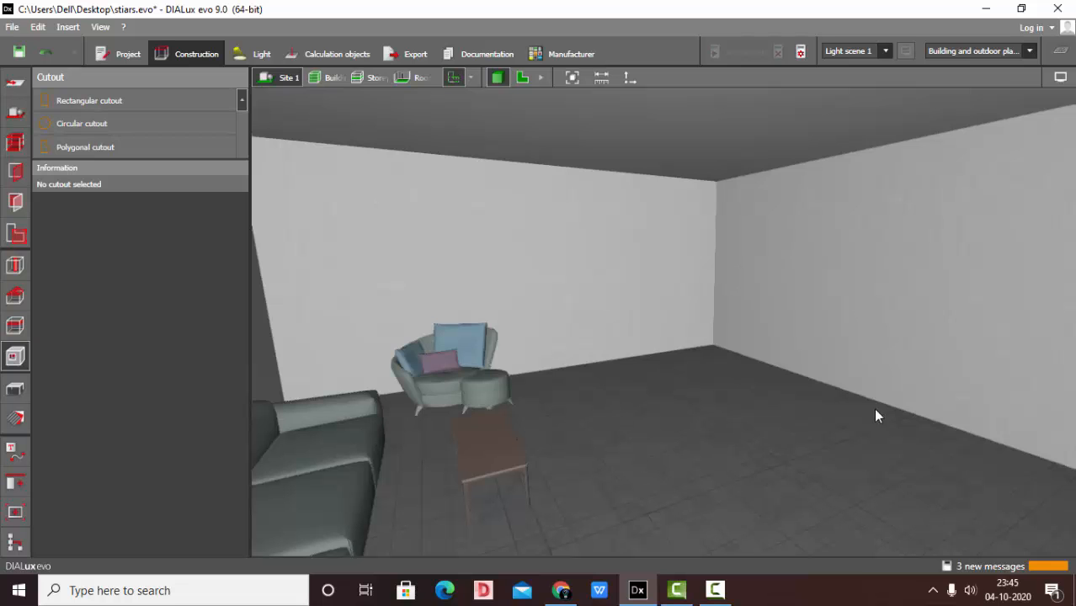
right_drag(723, 363, 749, 345)
scroll(692, 423, down, 2)
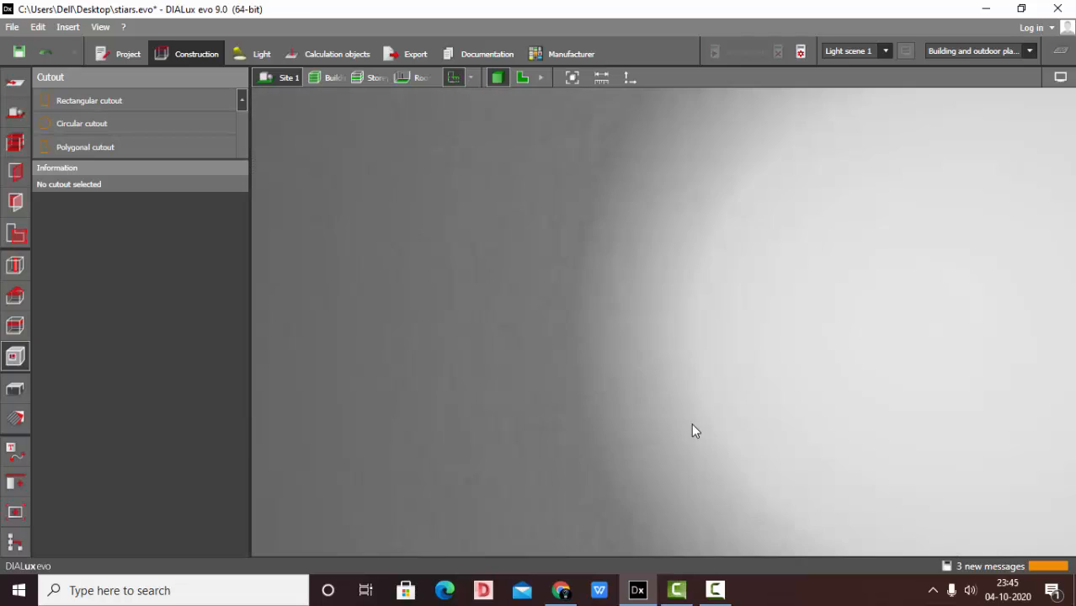
scroll(691, 423, down, 2)
right_drag(724, 163, 620, 355)
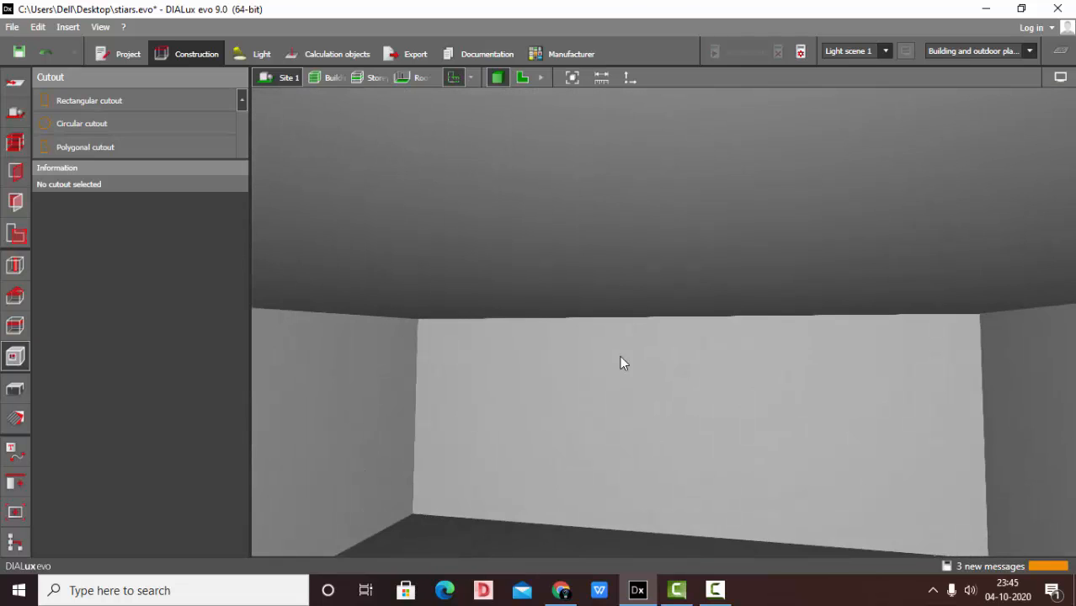
right_drag(578, 273, 726, 374)
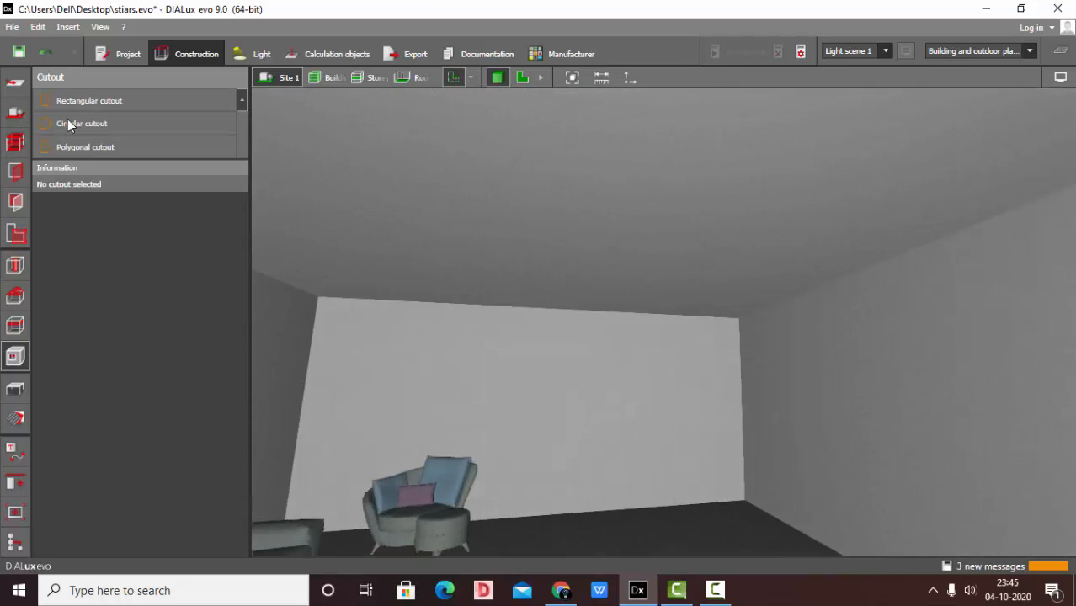
click(104, 101)
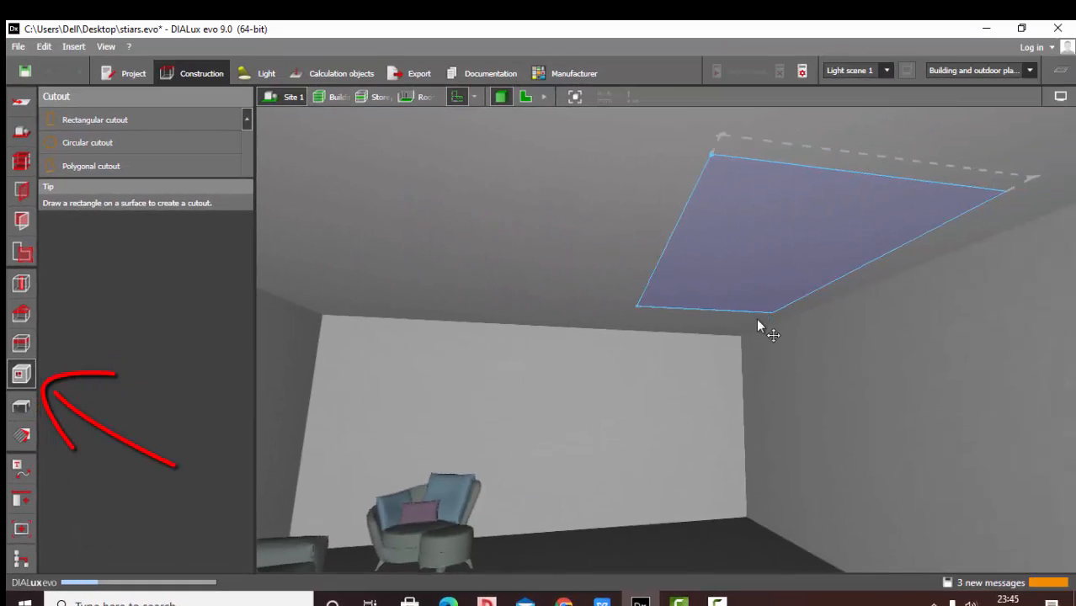
click(762, 318)
In the floor plan, move the ceiling cutout's corners outward into a rectangle parallel to the walls, size about 4.11 by 2.25 m
click(525, 96)
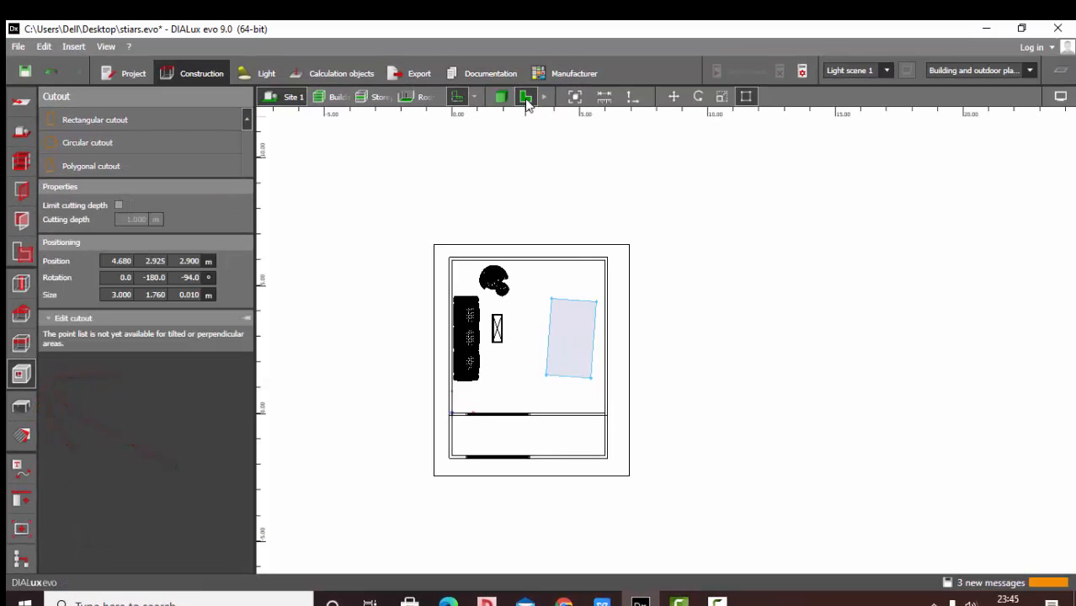
scroll(568, 379, up, 4)
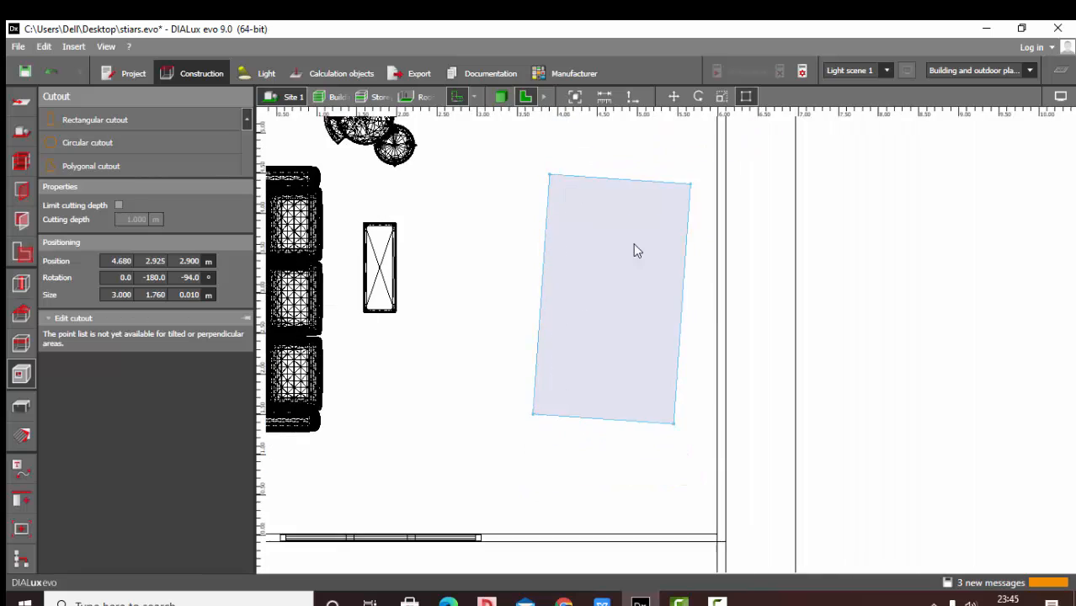
drag(681, 207, 705, 178)
drag(539, 195, 536, 174)
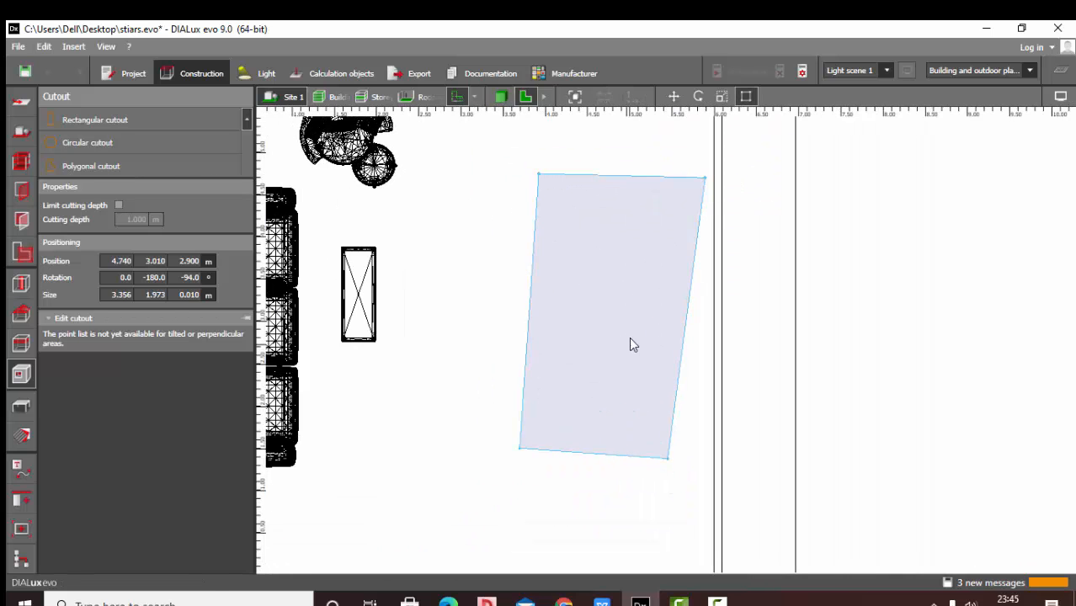
scroll(629, 337, down, 2)
drag(656, 404, 686, 434)
drag(557, 391, 576, 437)
scroll(669, 224, up, 2)
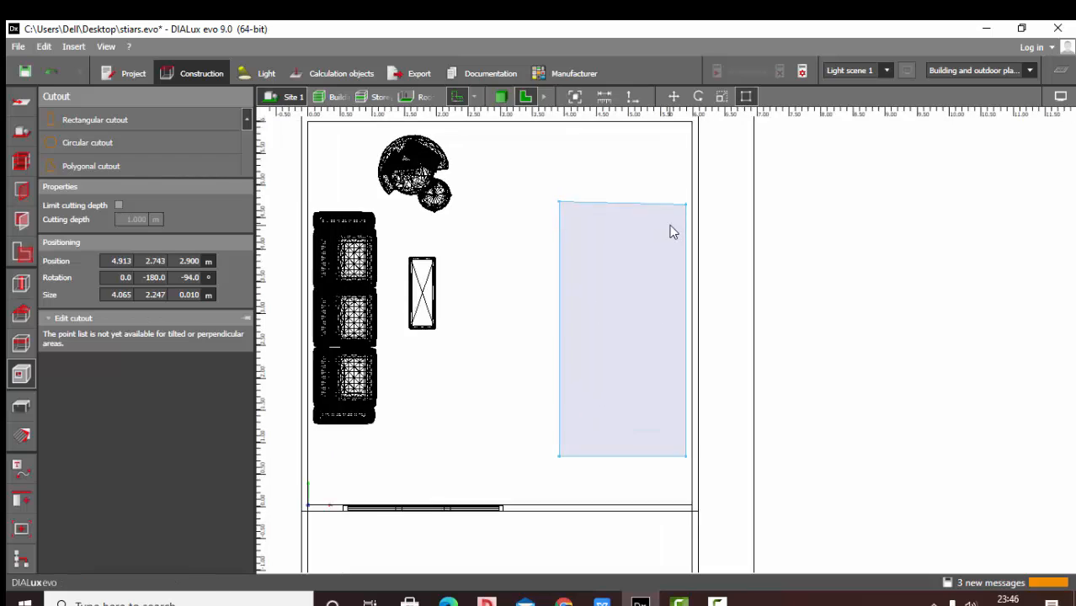
drag(688, 205, 689, 212)
scroll(549, 328, up, 1)
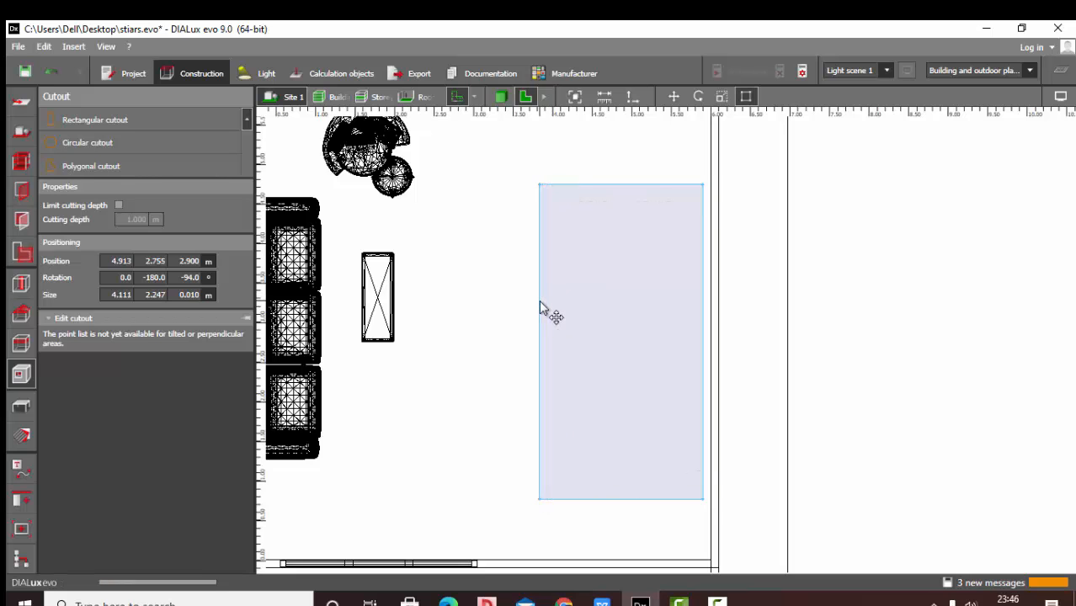
scroll(663, 291, down, 2)
click(768, 247)
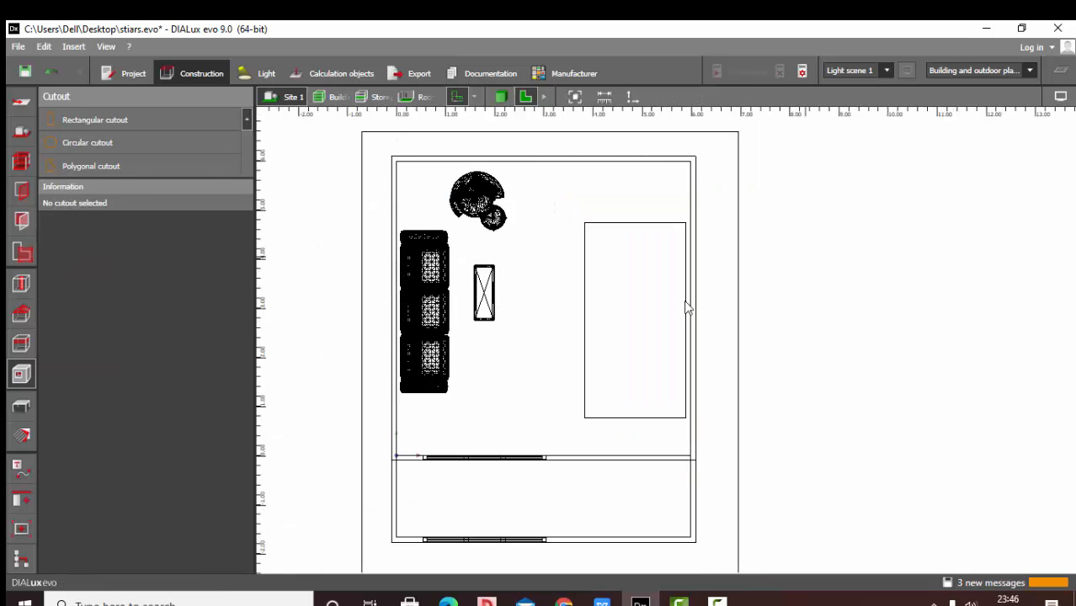
Check the new ceiling opening in the 3D view and open the furniture and objects tools
click(500, 97)
right_drag(614, 284, 584, 326)
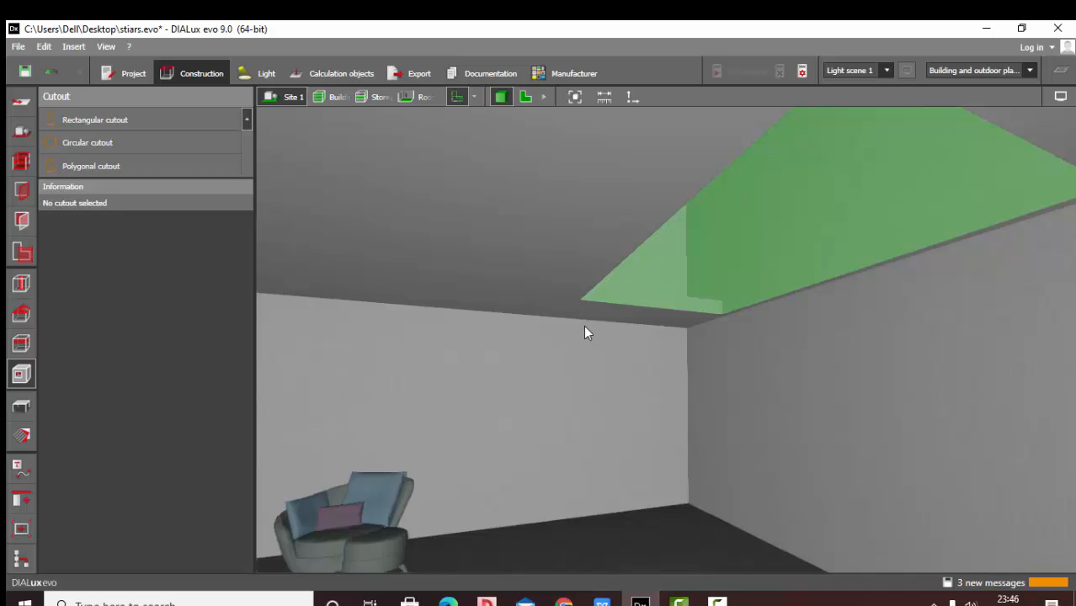
click(21, 407)
right_drag(631, 410, 637, 357)
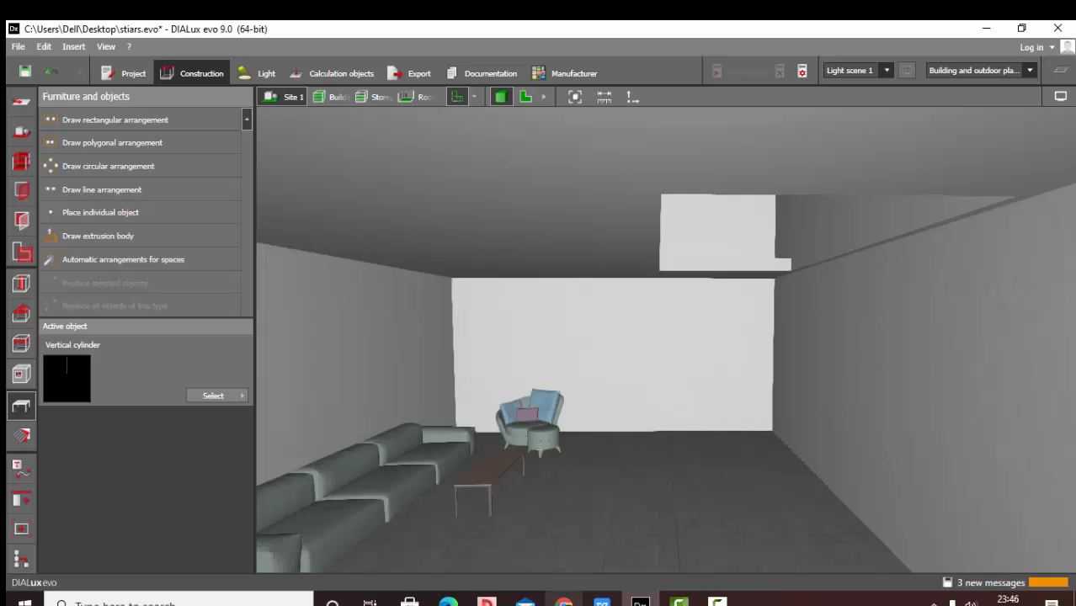
Switch to Chrome and search Google Images for "floating staircase"
click(564, 599)
click(454, 350)
text(FL)
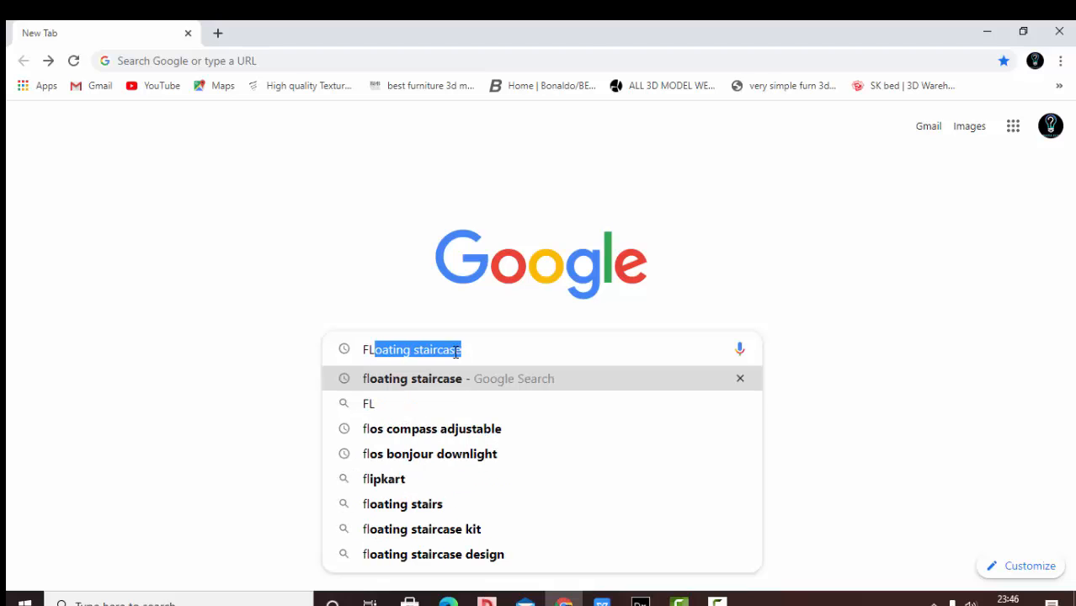
key(Return)
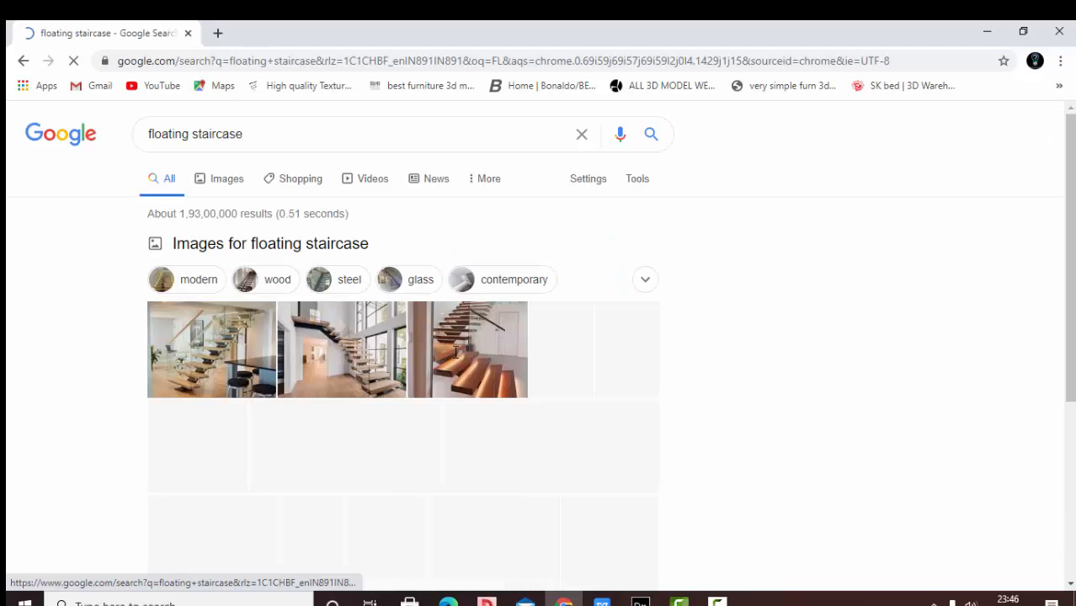
click(223, 184)
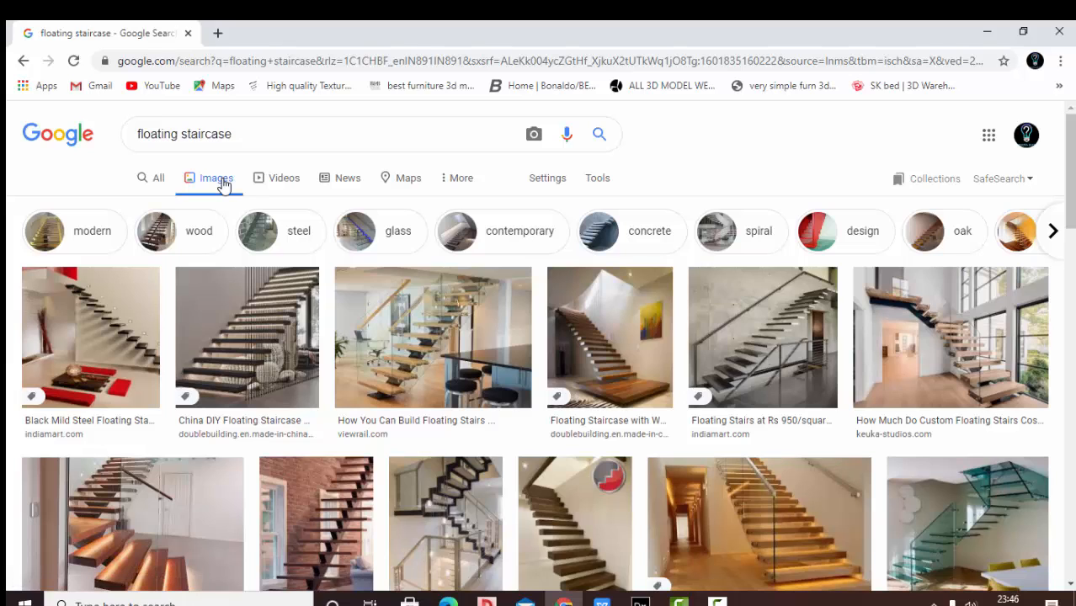
Compare floating staircase reference images, ending with the black-tread design lit beneath each step
click(228, 313)
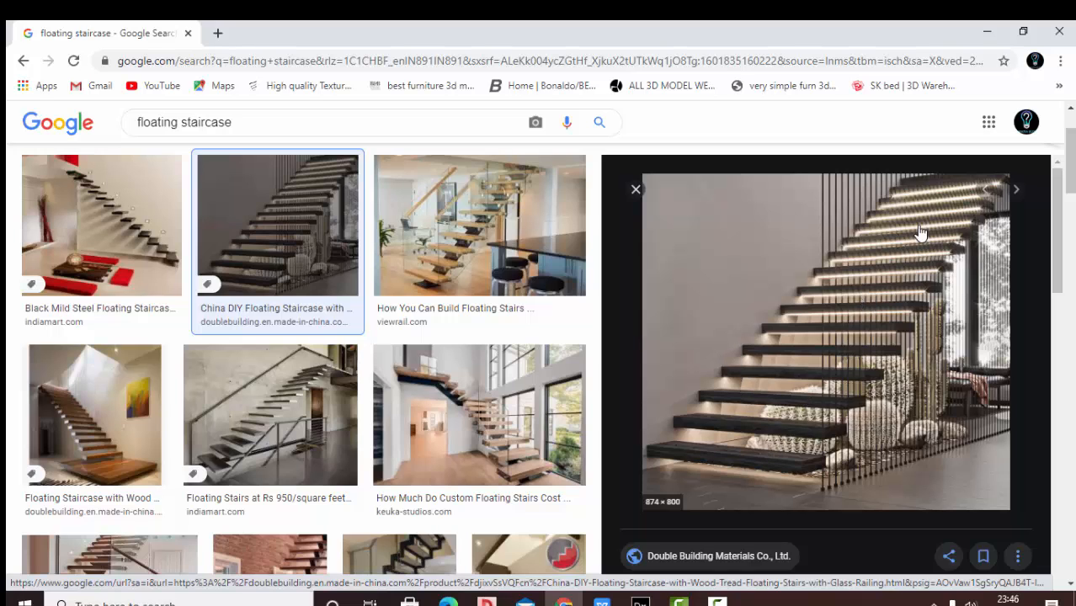
click(634, 192)
scroll(631, 229, down, 3)
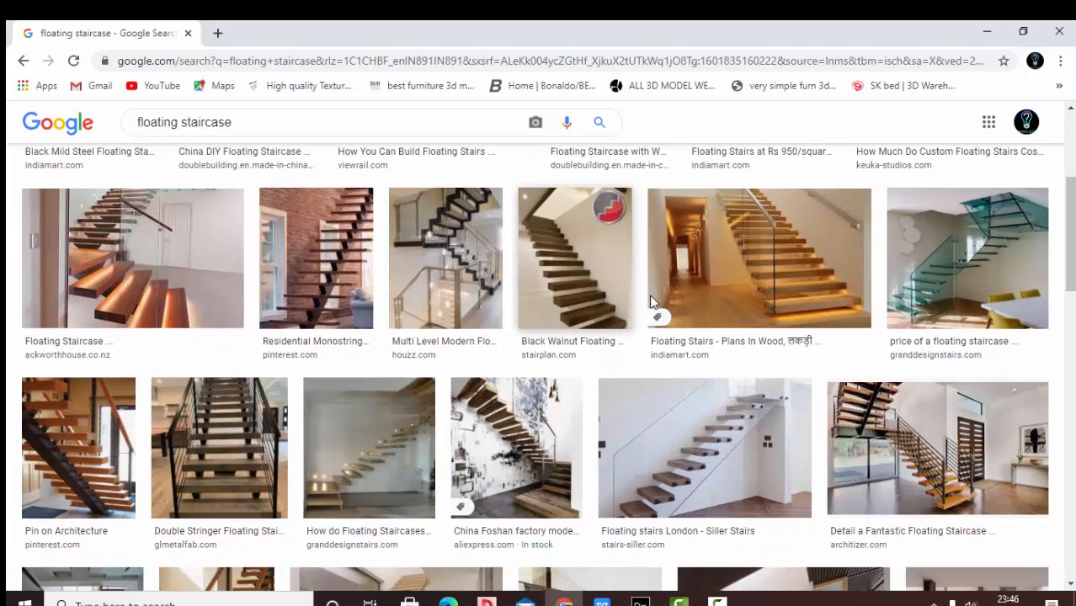
scroll(818, 275, down, 1)
click(349, 320)
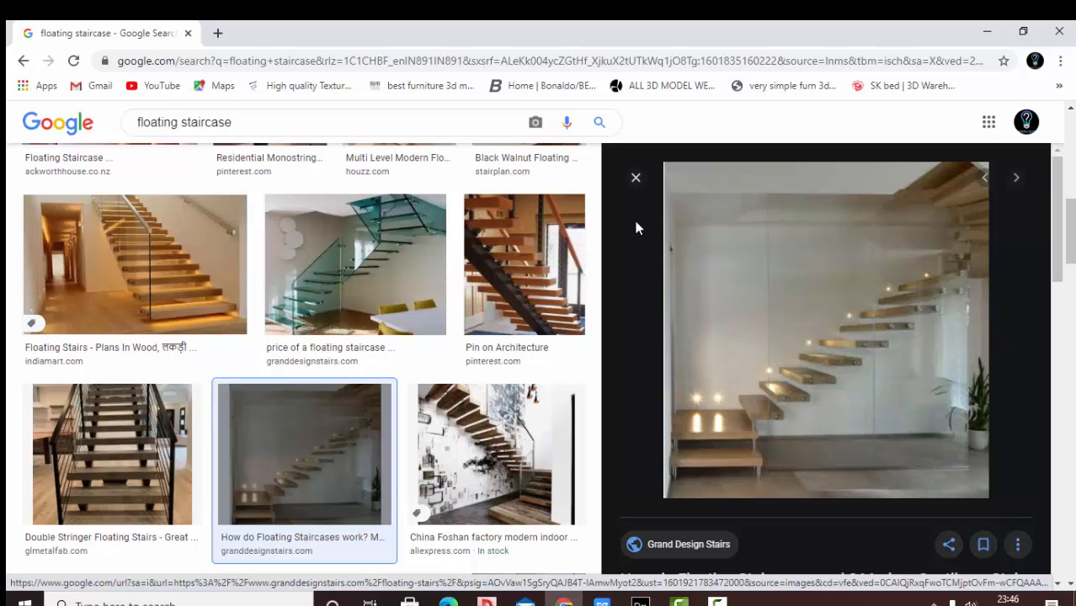
click(636, 179)
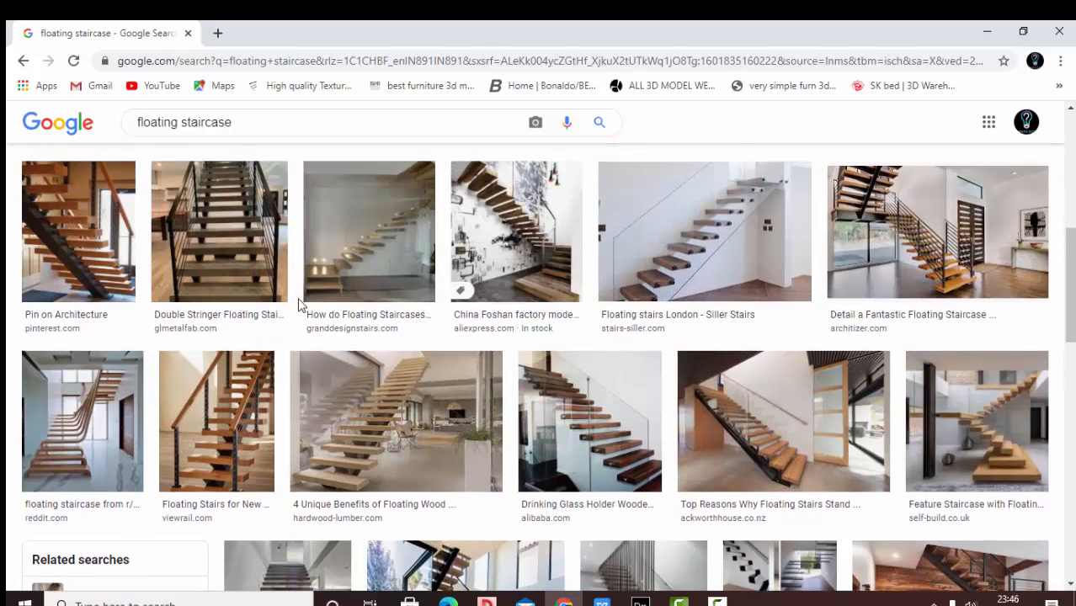
scroll(285, 484, up, 2)
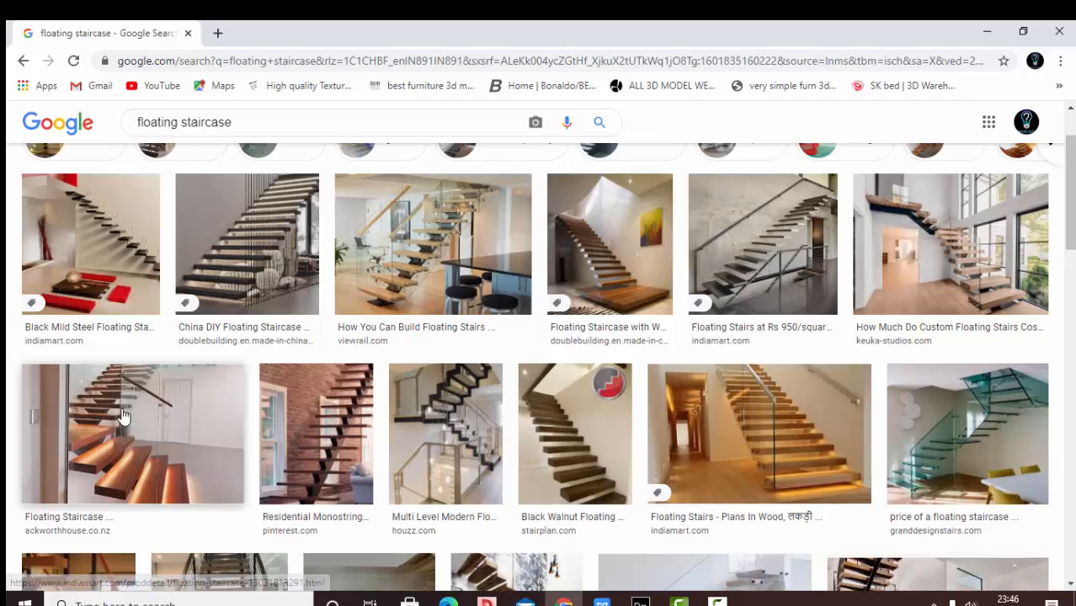
click(122, 416)
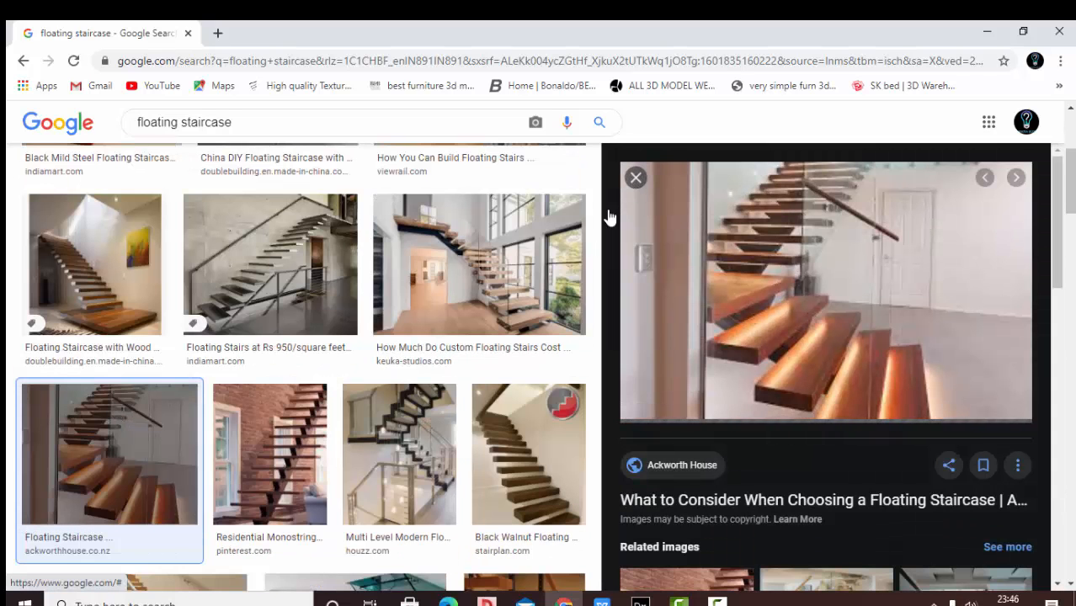
scroll(556, 296, up, 3)
click(247, 391)
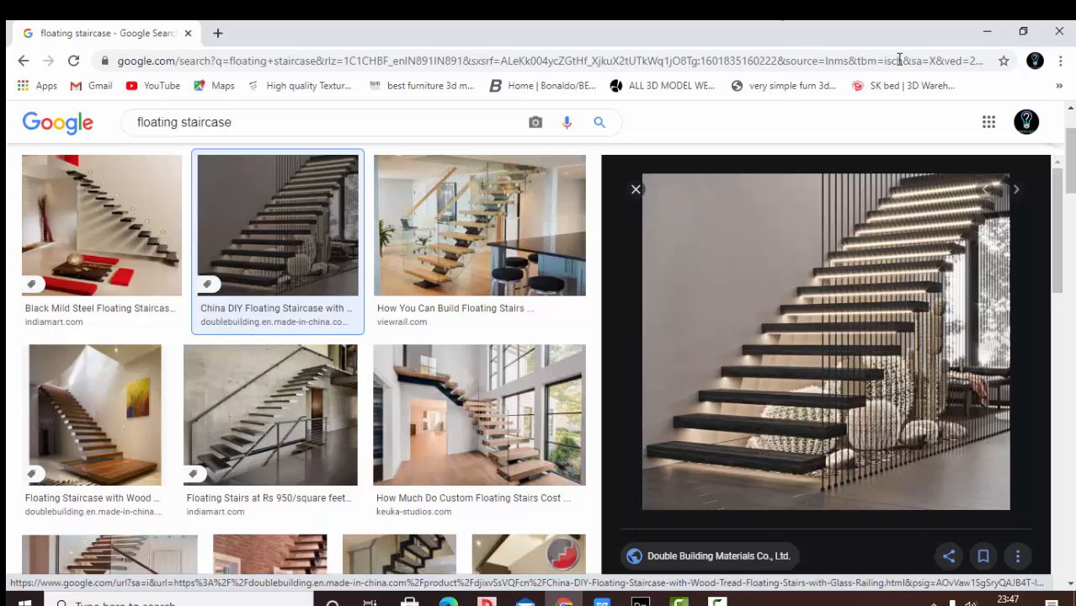
Return to DIALux evo and, in the floor plan, draw a rectangular extrusion body about 1.95 by 0.32 m along the cutout's lower edge
click(989, 30)
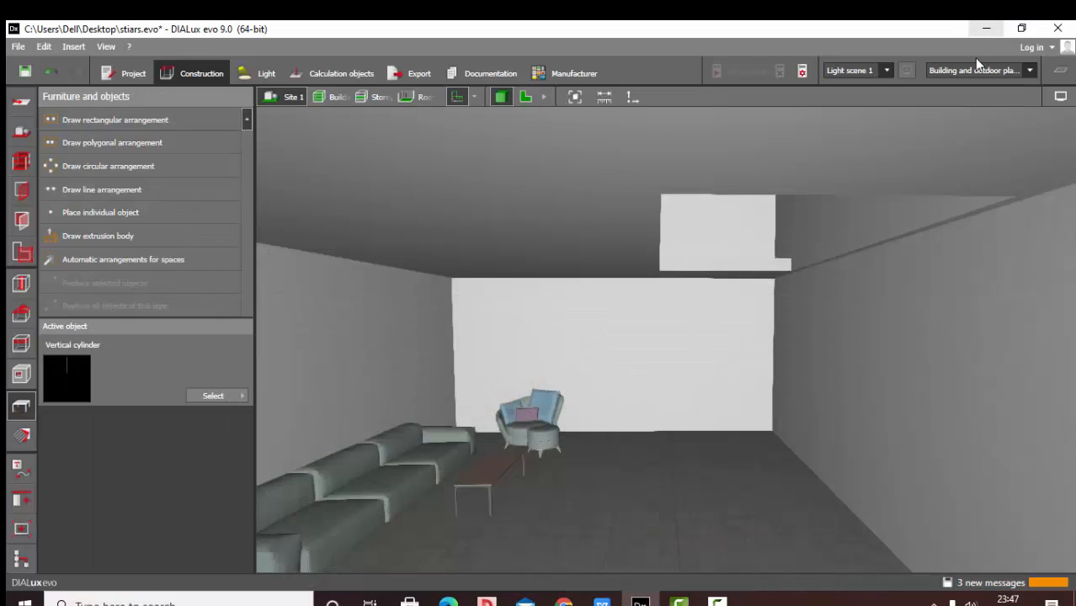
click(526, 98)
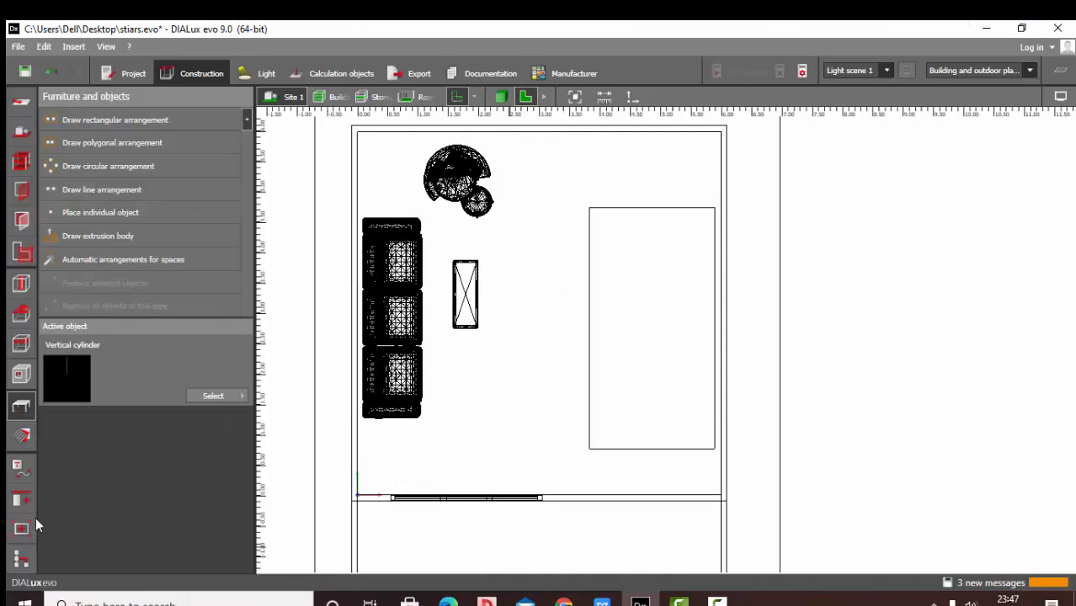
click(98, 236)
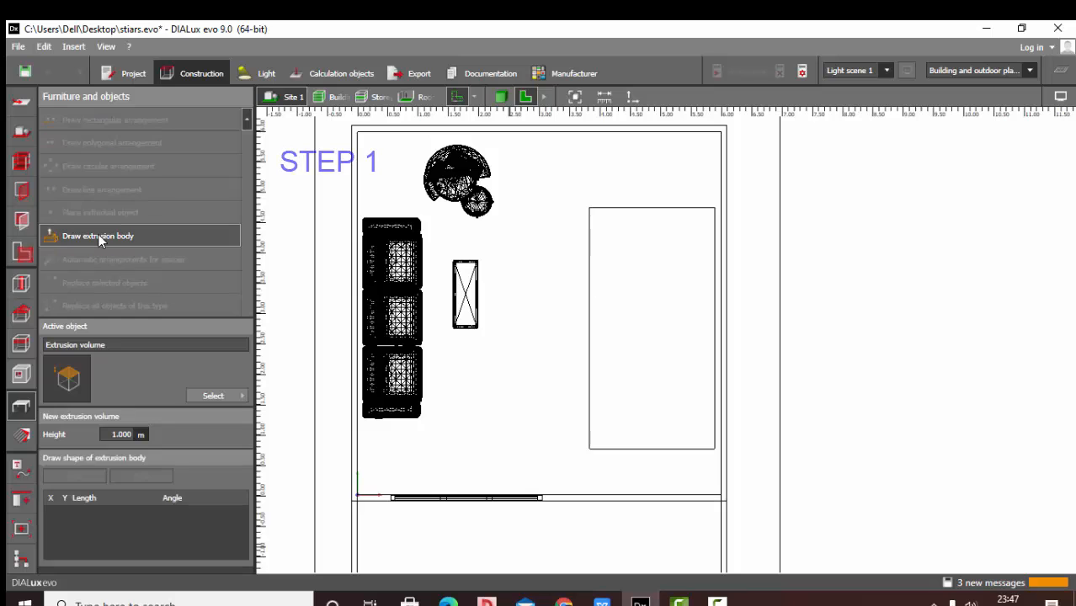
scroll(768, 480, up, 3)
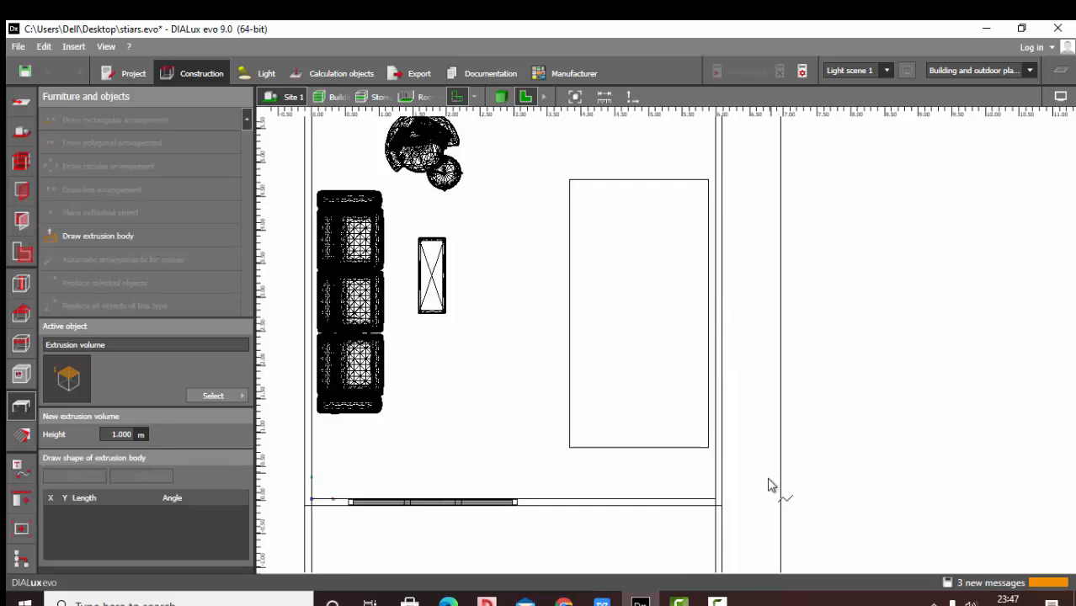
scroll(529, 434, up, 1)
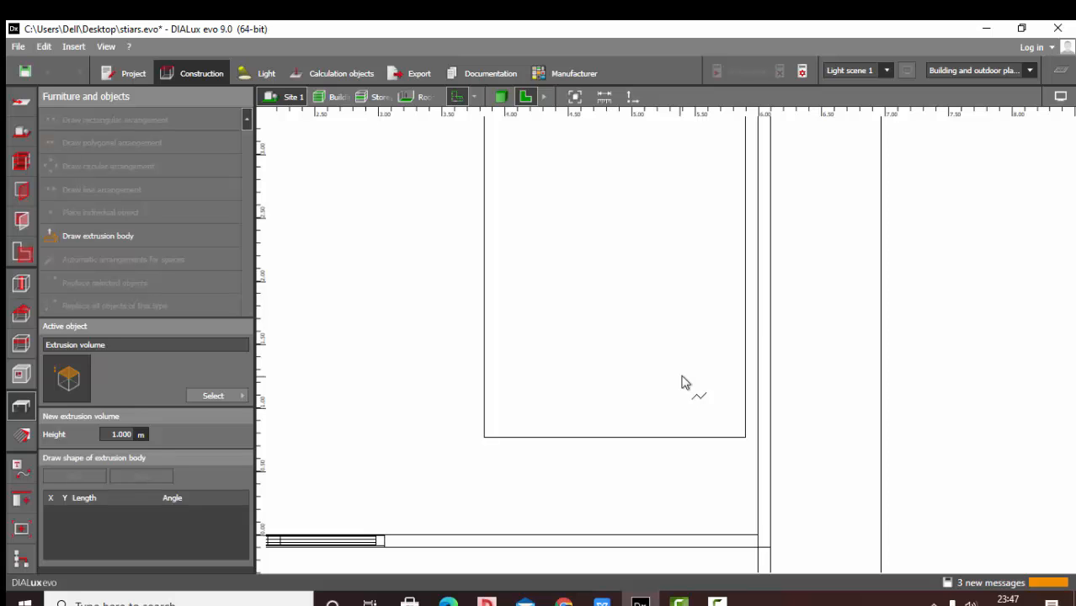
scroll(464, 410, up, 1)
click(492, 441)
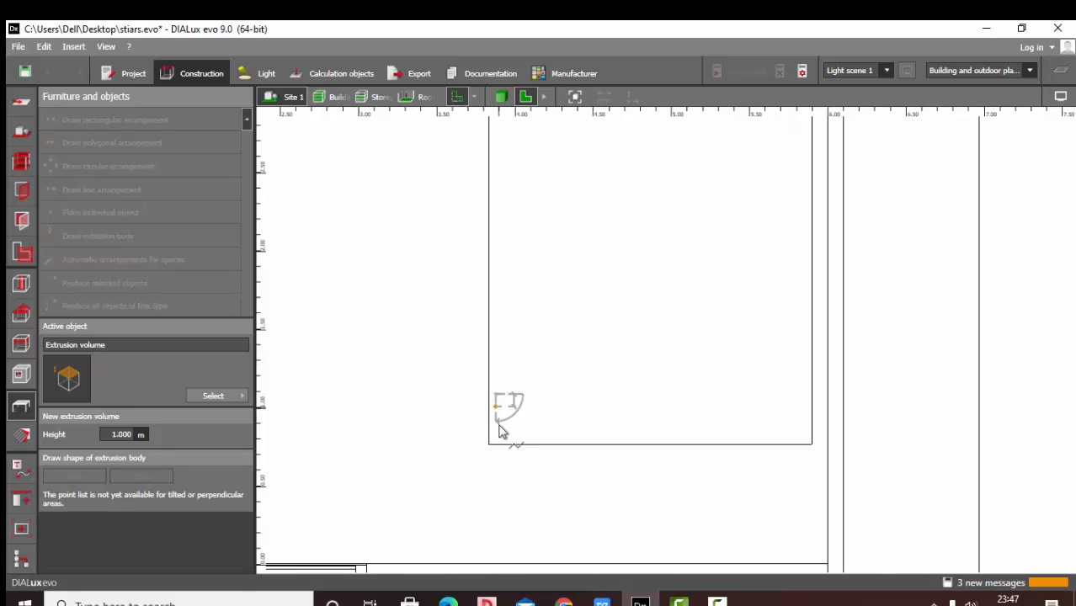
scroll(493, 440, up, 1)
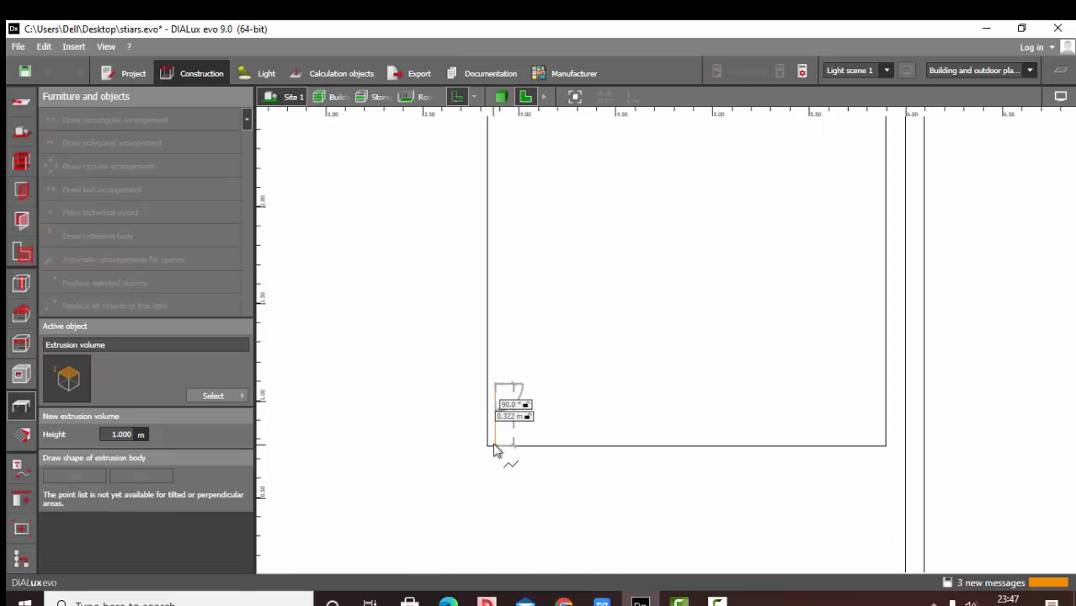
click(873, 444)
click(873, 387)
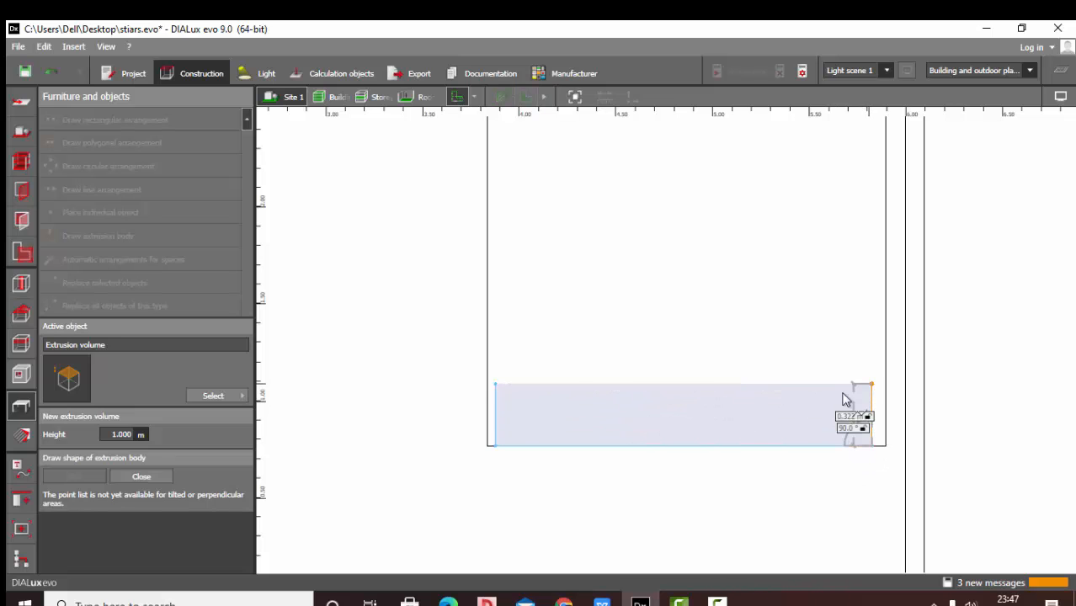
click(790, 400)
right_click(790, 400)
click(825, 409)
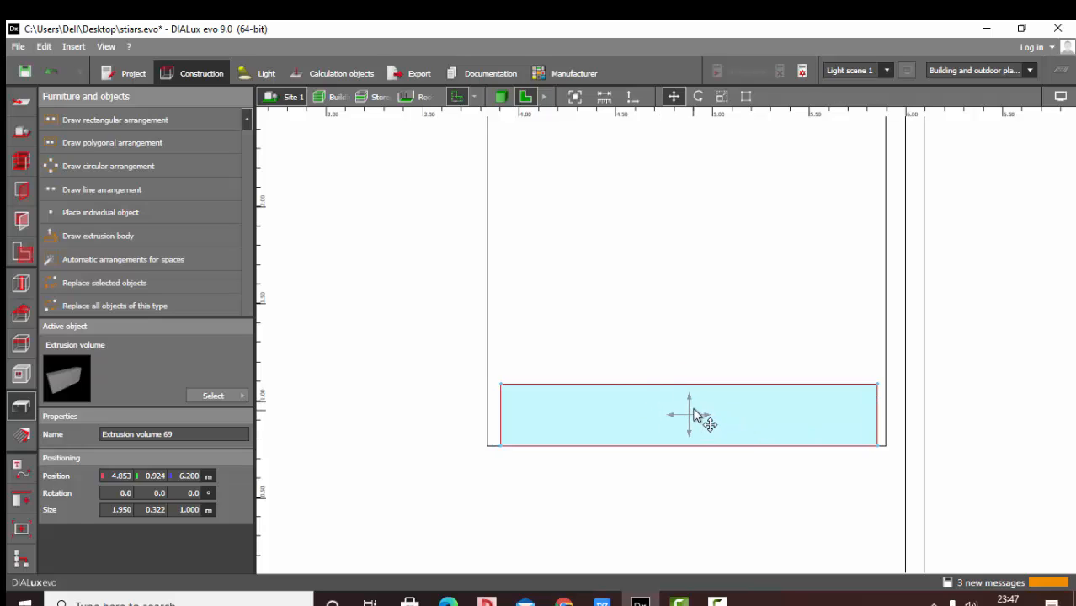
Resize the extruded tread to 1.9 by 0.4 by 0.05 m and move it just inside the cutout's lower edge
drag(686, 415, 687, 409)
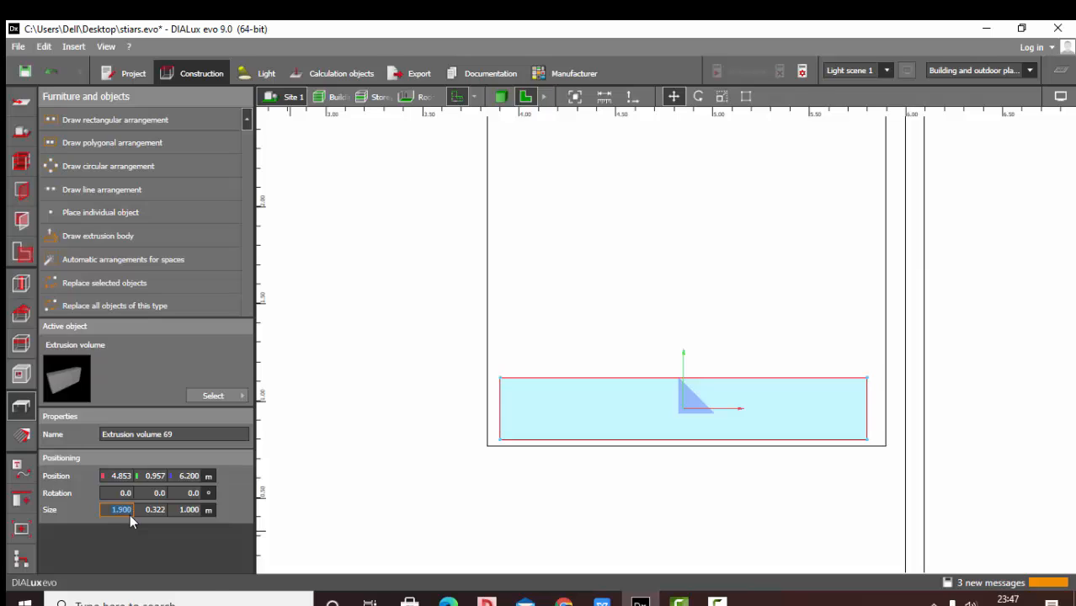
click(188, 511)
click(152, 511)
text(.4)
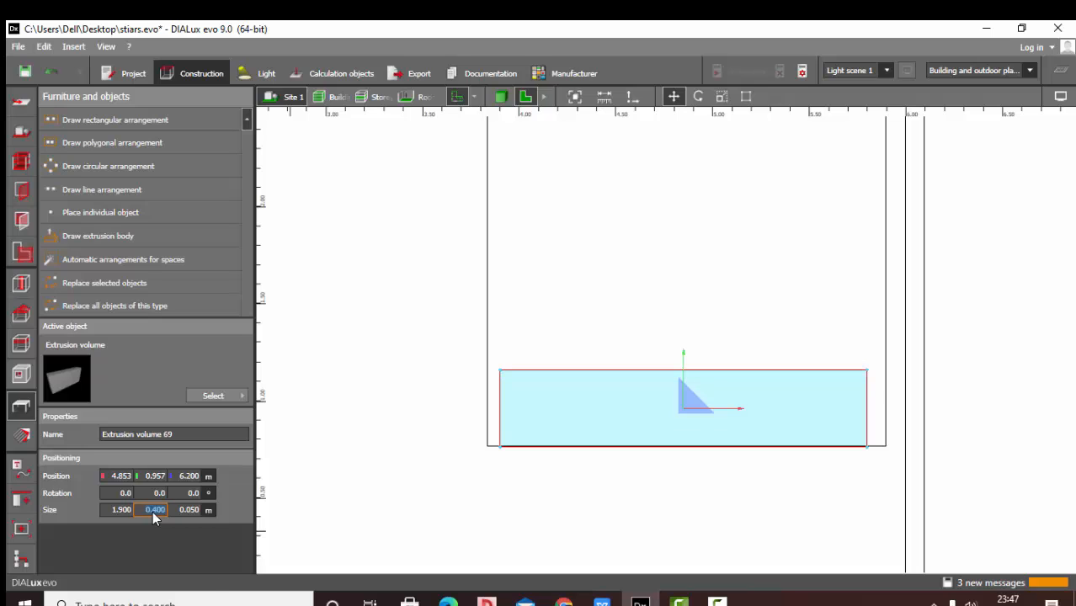
scroll(507, 408, up, 1)
drag(704, 404, 711, 396)
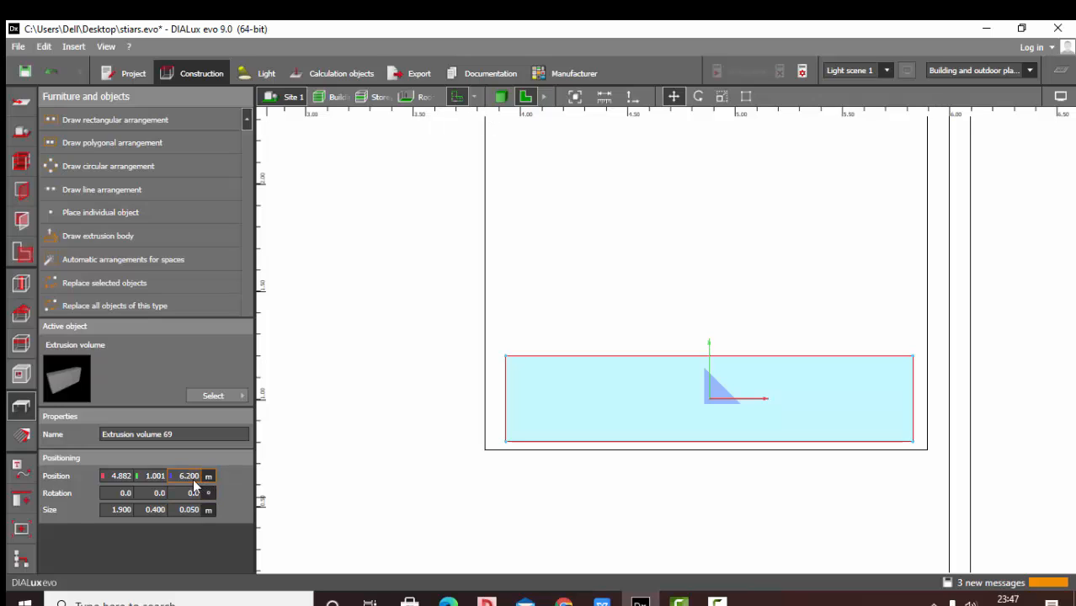
Set the tread's Z position to 0 m and inspect it up close in the 3D view
text(0)
key(Return)
click(501, 97)
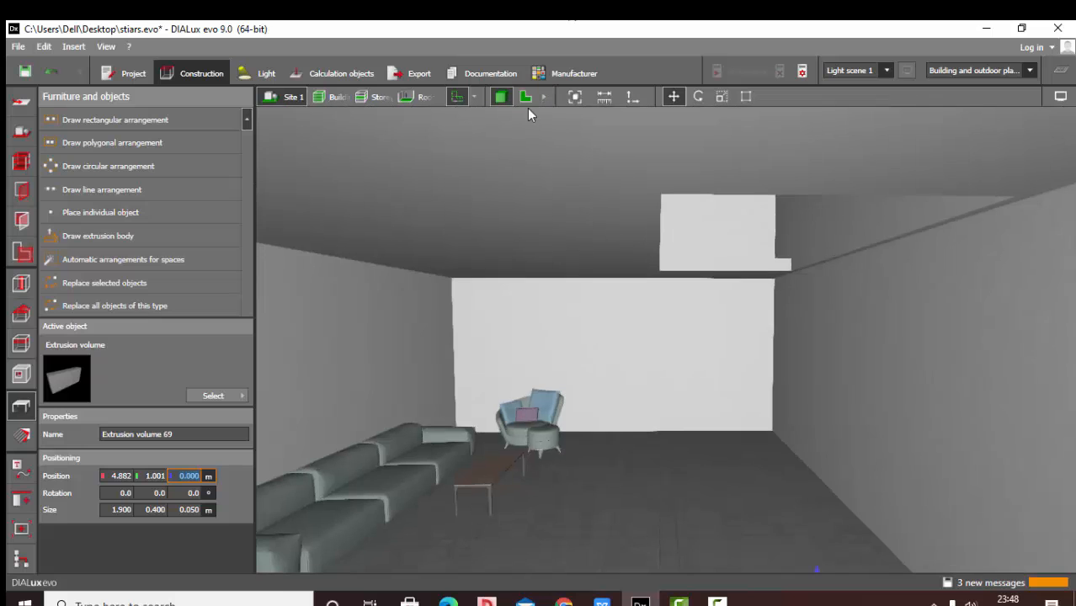
click(696, 379)
right_drag(669, 405, 800, 528)
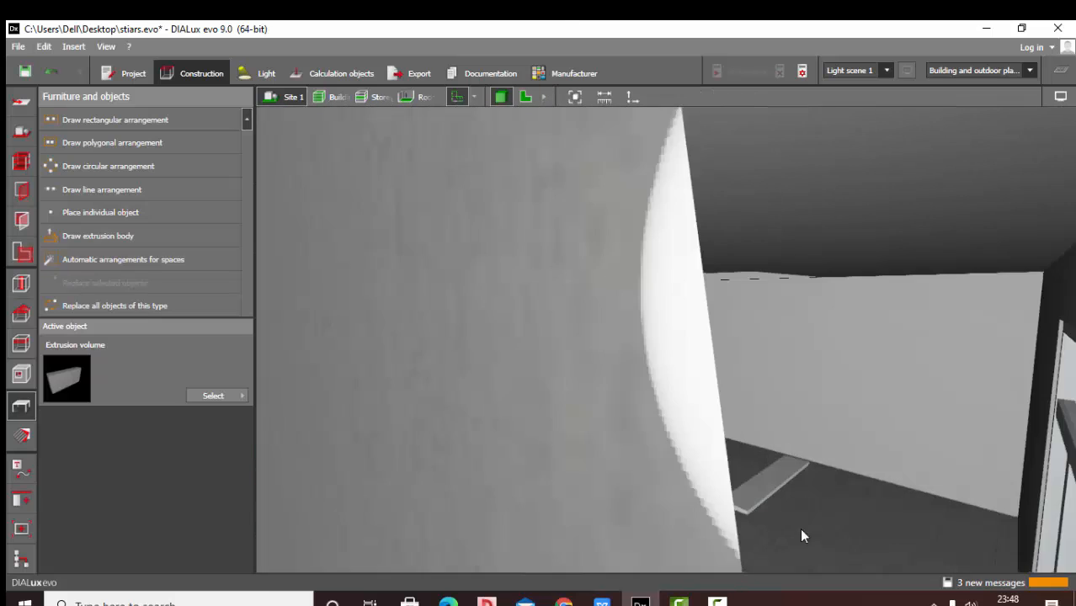
scroll(727, 463, up, 3)
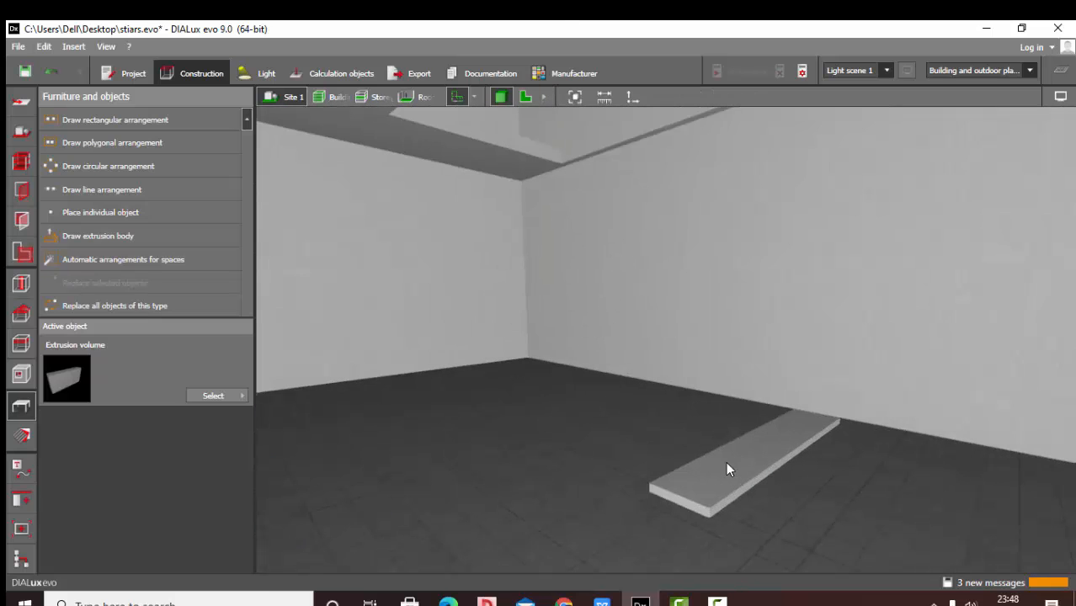
Choose the Pear dark texture from the indoor furniture section of the material catalog as the active material
click(33, 433)
click(222, 396)
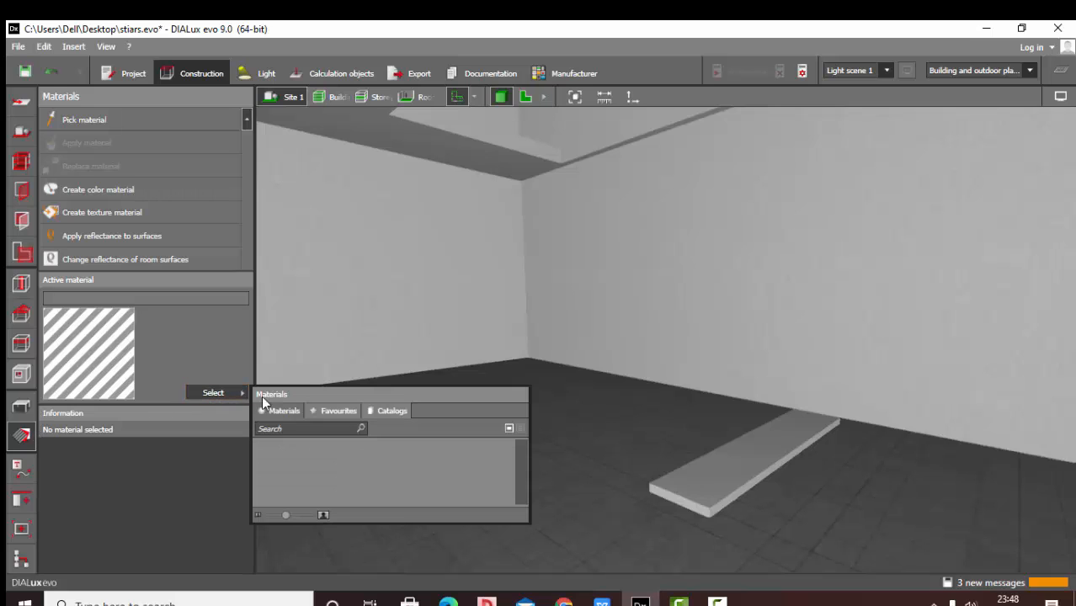
click(393, 411)
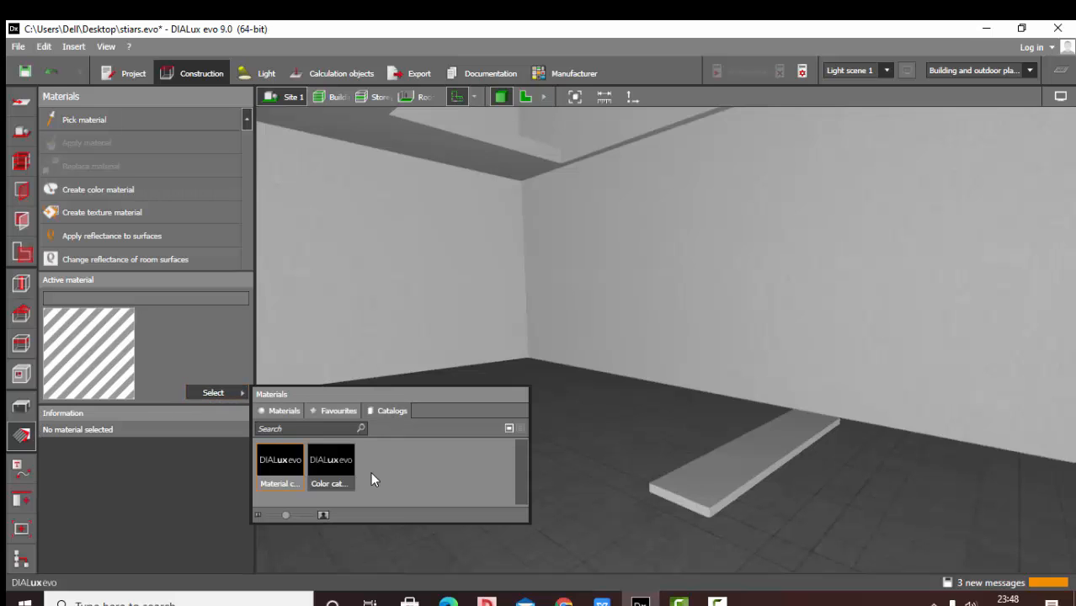
click(286, 458)
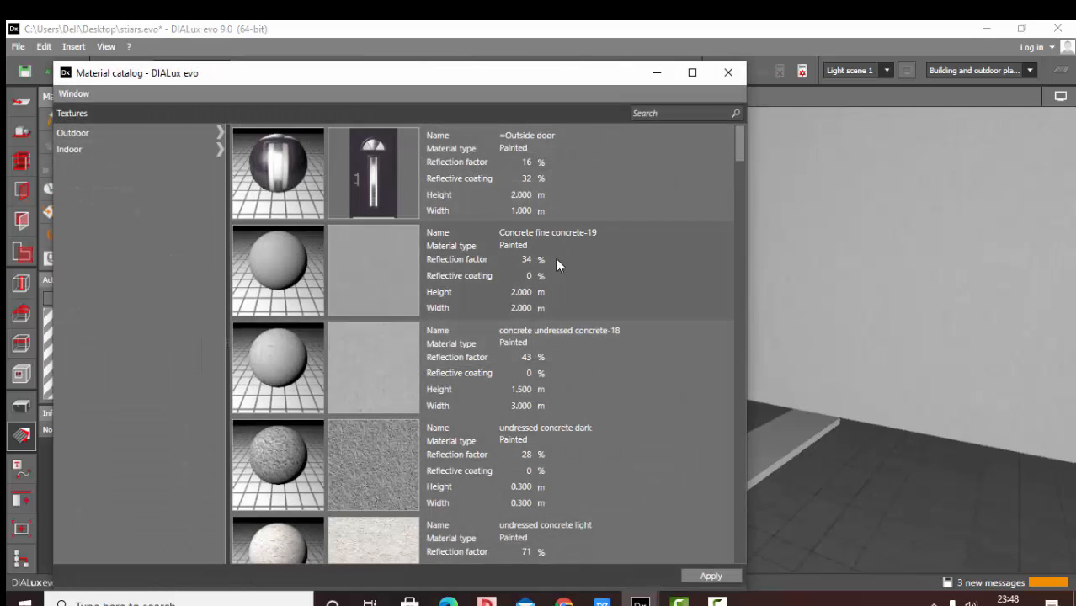
click(692, 72)
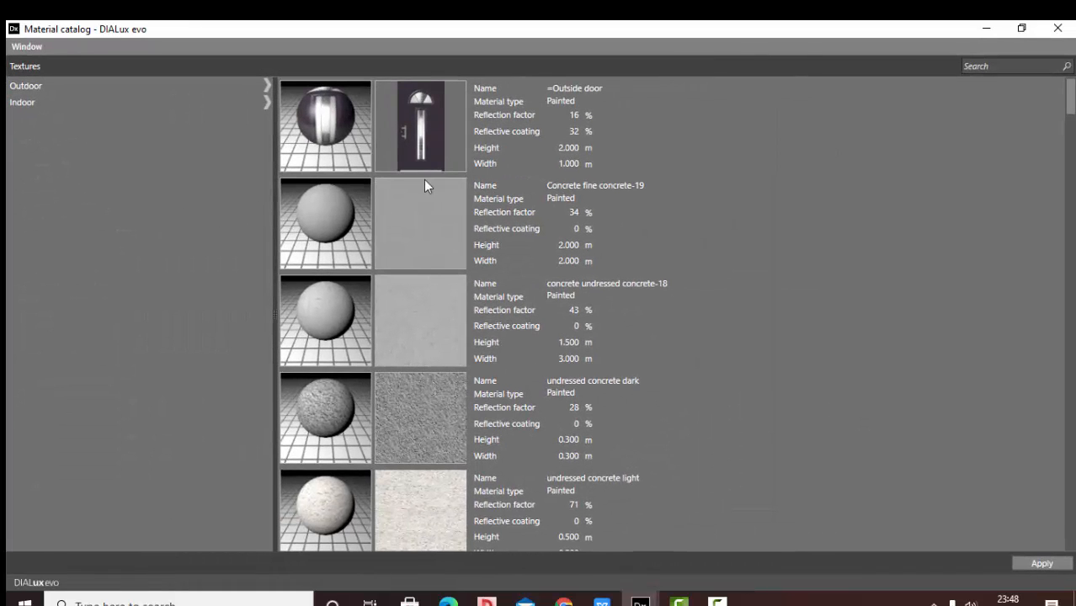
click(25, 102)
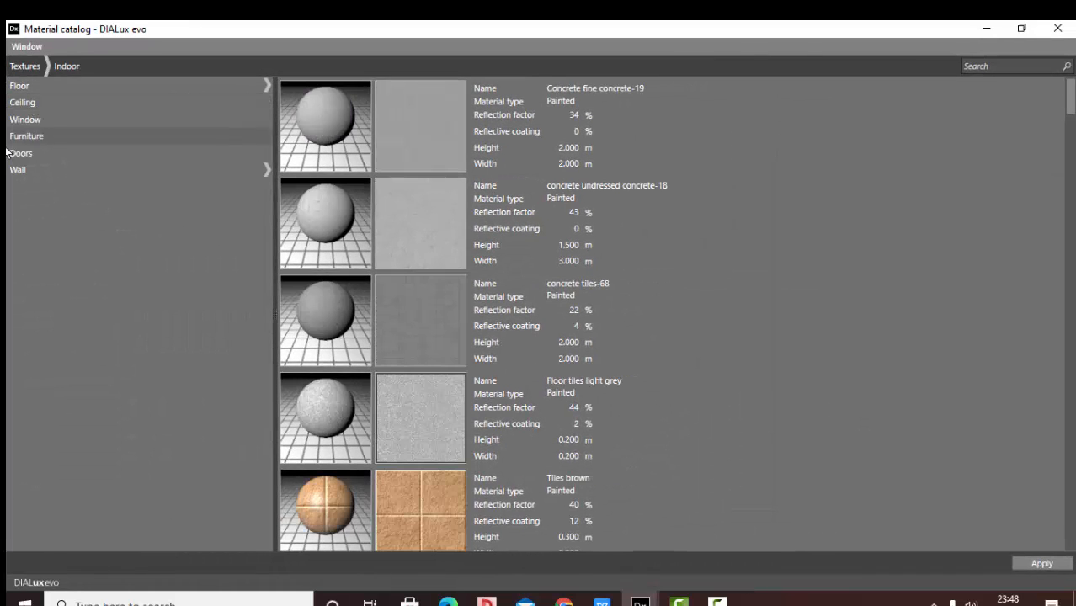
click(72, 137)
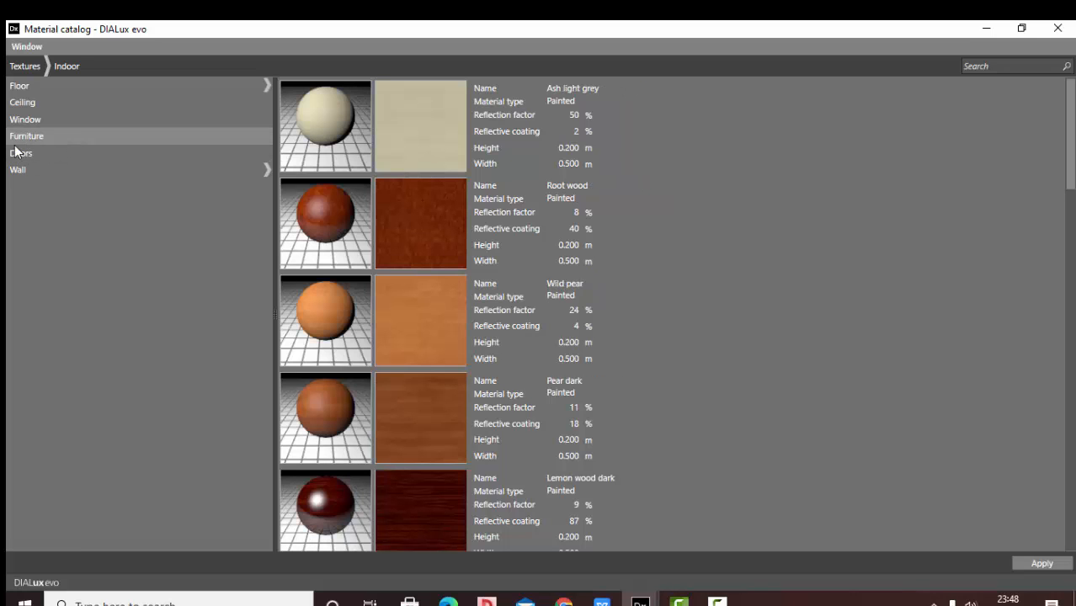
click(415, 416)
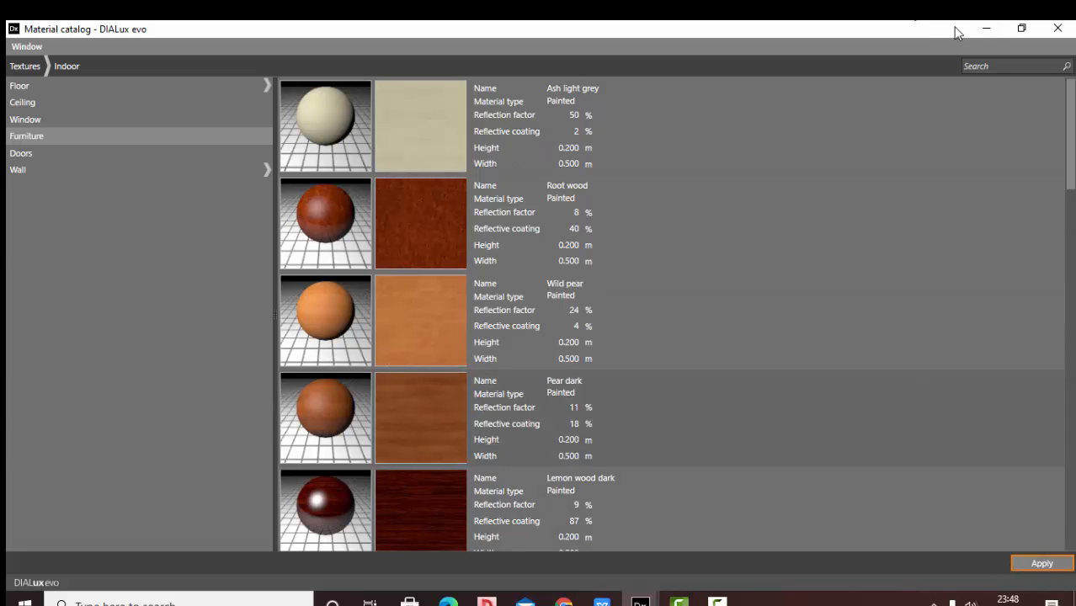
click(986, 28)
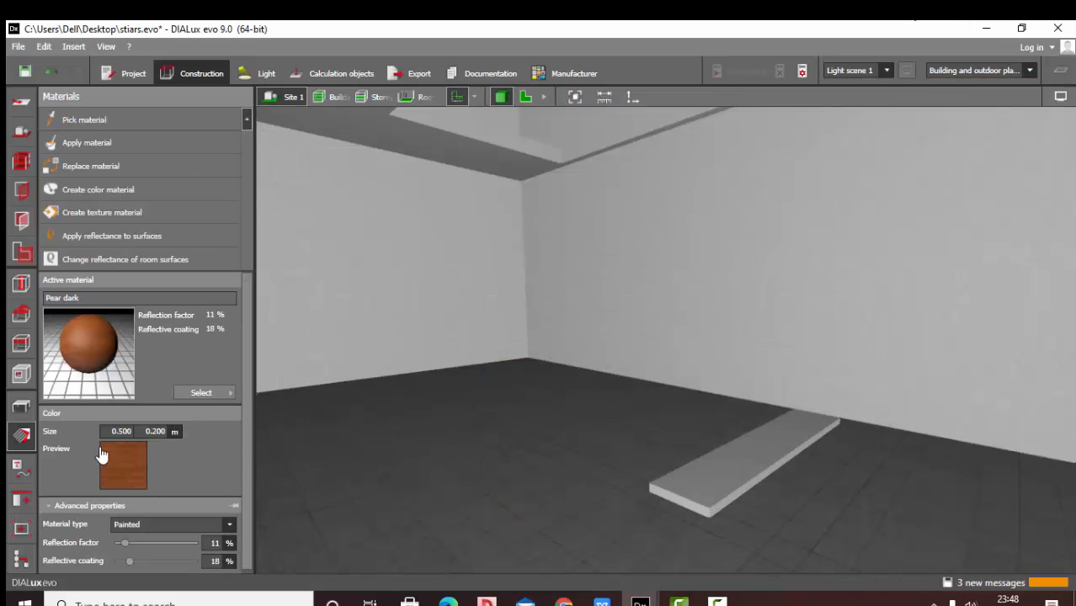
Set the Pear dark material's reflective coating to 0% and apply the material to the stair tread
click(217, 564)
text(0)
key(Return)
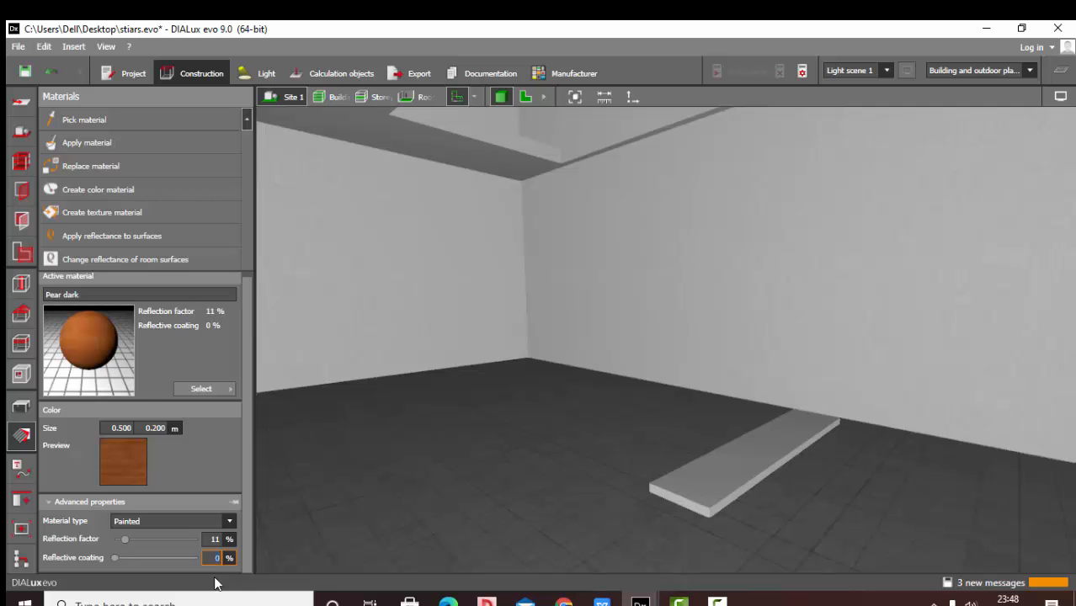
click(98, 169)
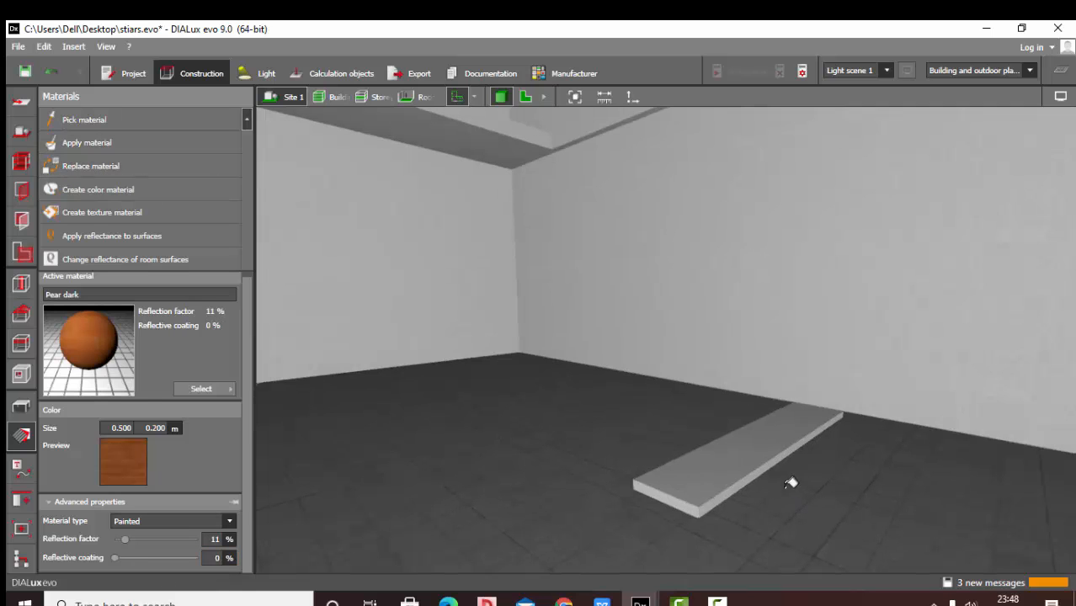
click(744, 461)
scroll(747, 489, down, 2)
right_drag(747, 494, 504, 350)
scroll(502, 356, up, 3)
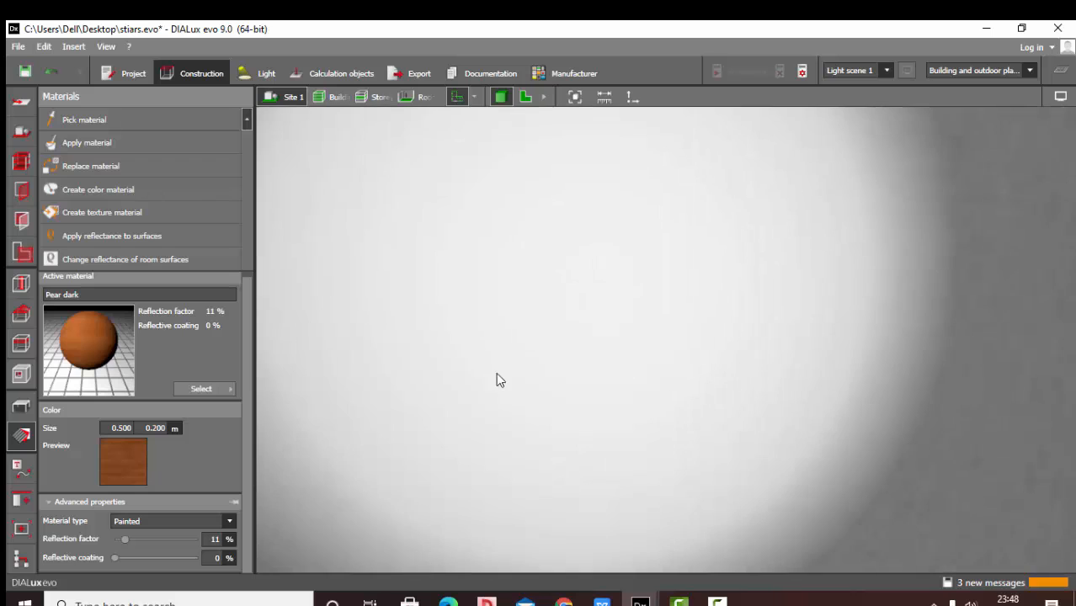
Select the stair tread inside the cutout in the floor plan view and bring up the copy and arrange options
scroll(496, 372, down, 3)
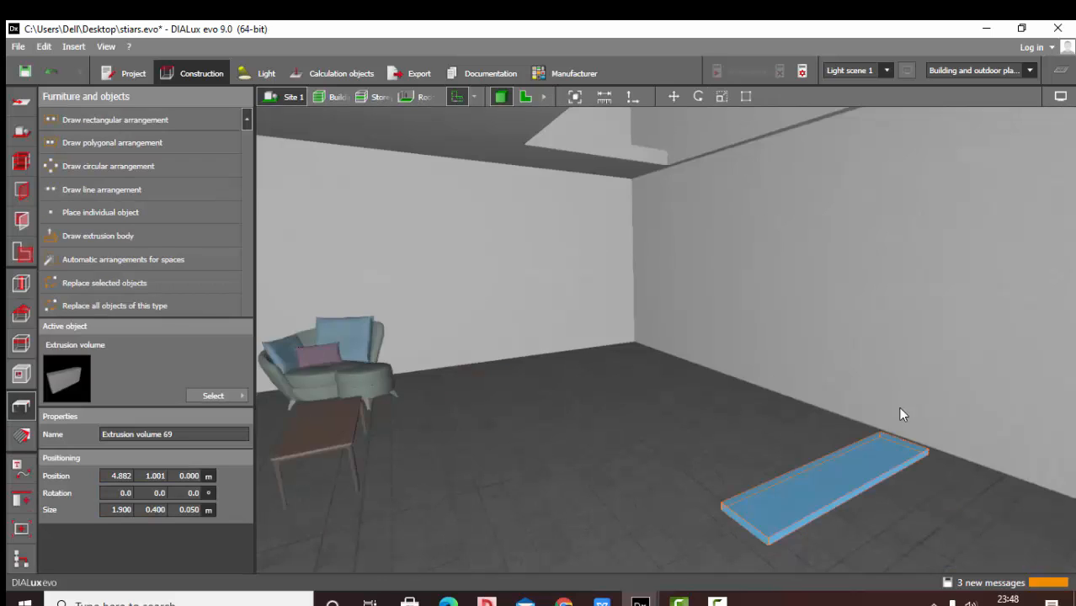
click(674, 97)
click(525, 98)
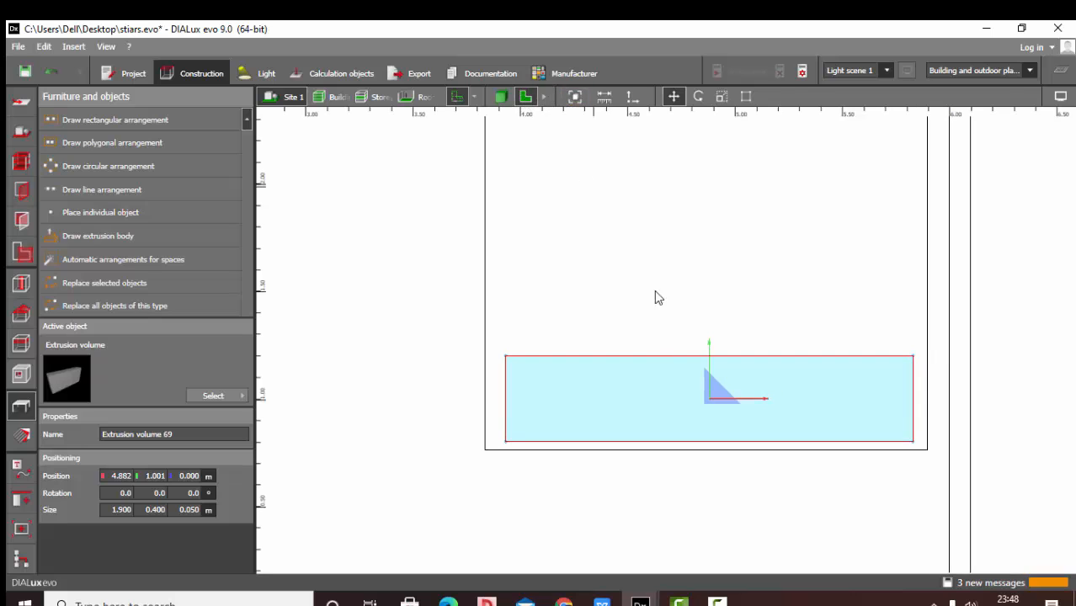
scroll(654, 290, down, 5)
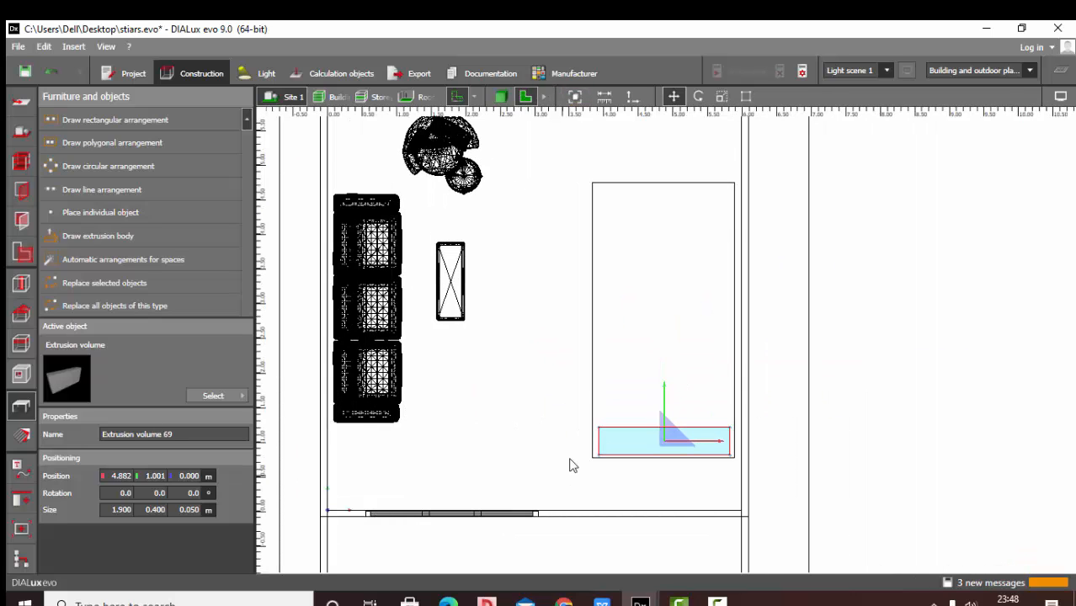
click(540, 369)
click(644, 432)
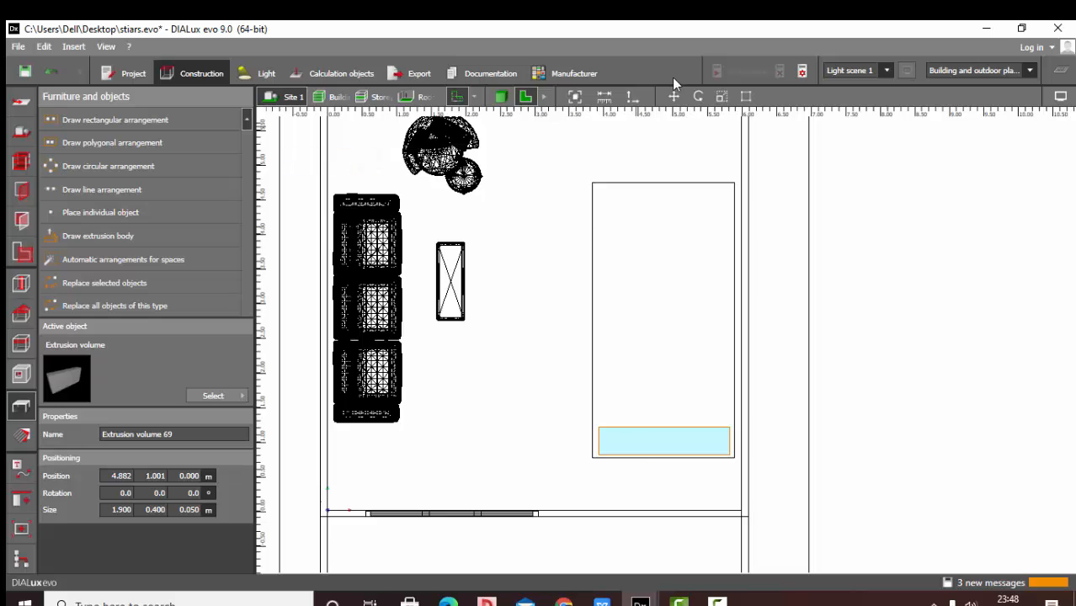
click(673, 97)
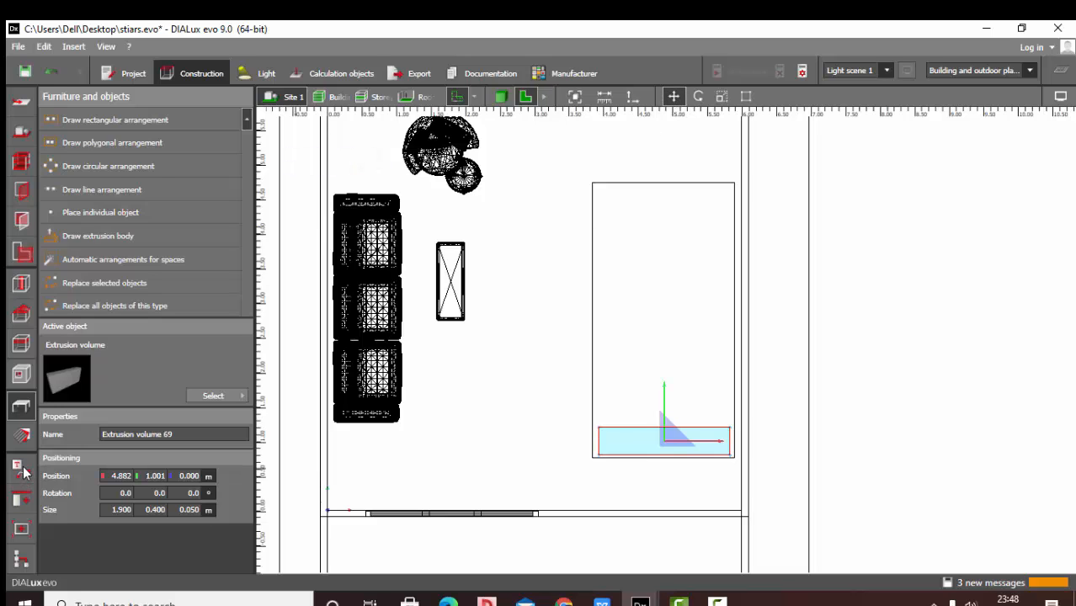
click(22, 473)
click(21, 503)
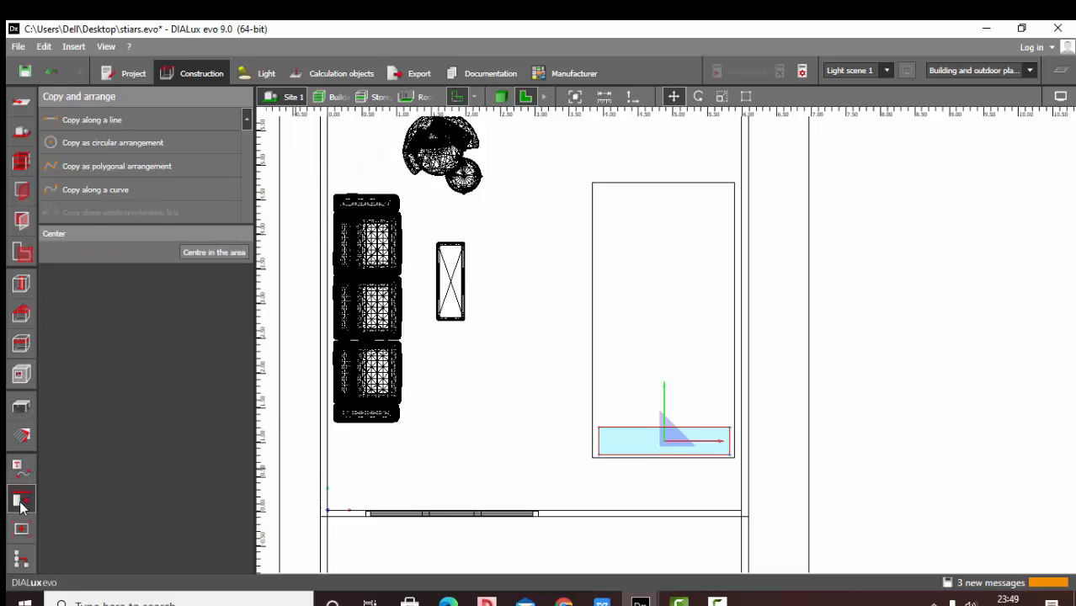
click(85, 120)
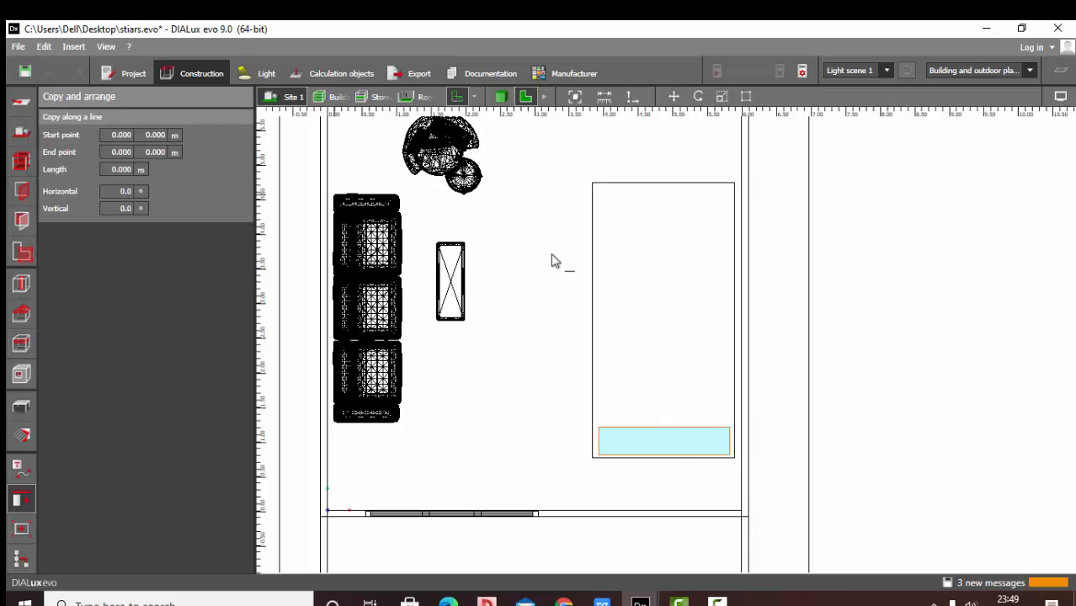
click(665, 468)
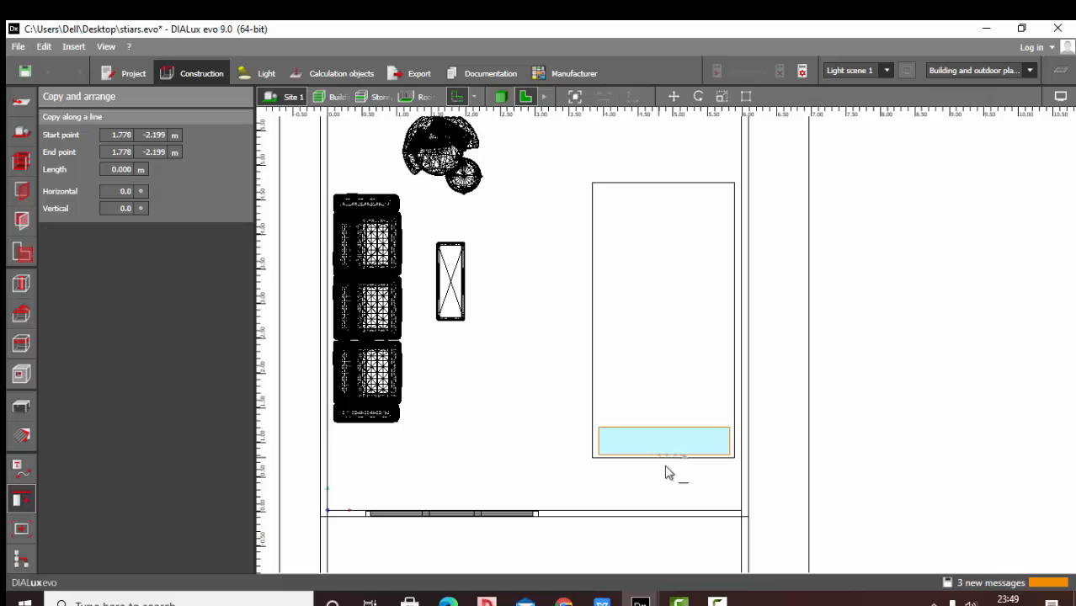
click(667, 466)
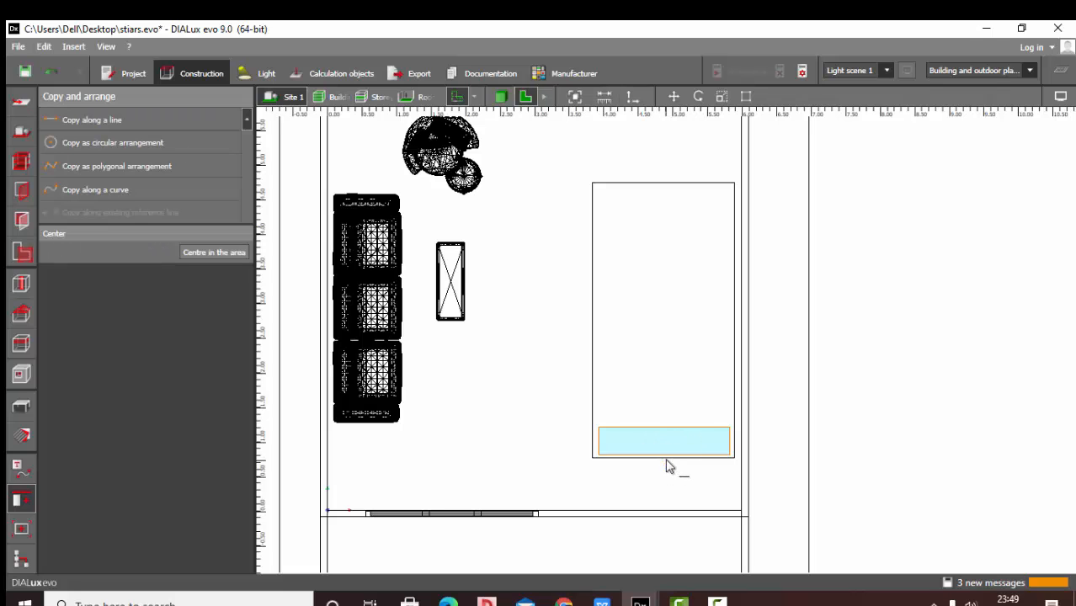
Draw a copy-along-a-line path about 3.95 m long from the cutout's lower edge straight up to its upper edge in plan
click(127, 122)
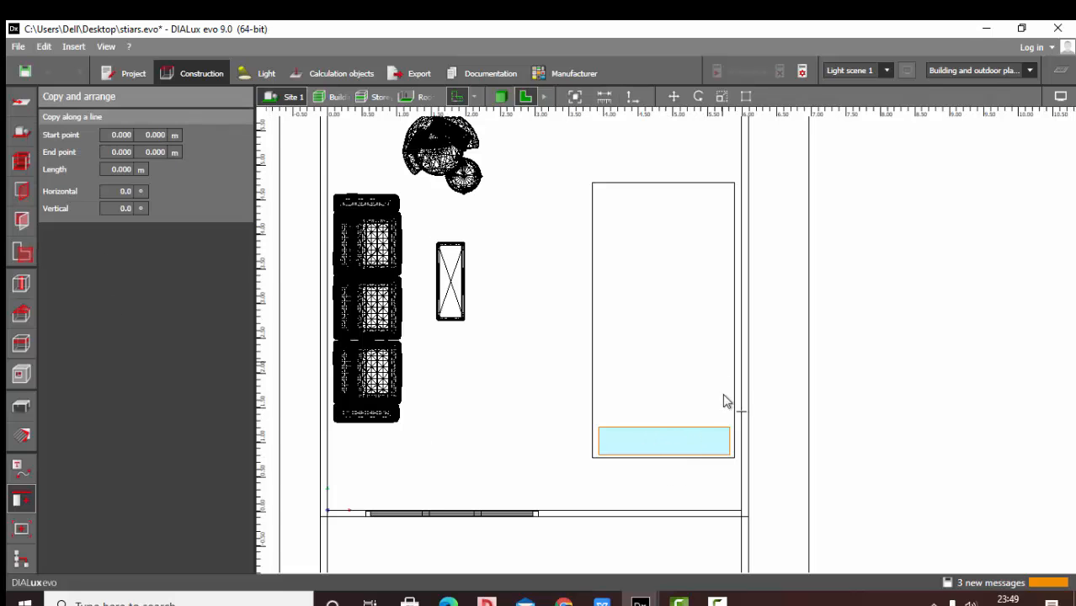
scroll(722, 393, up, 1)
click(658, 465)
scroll(659, 466, down, 1)
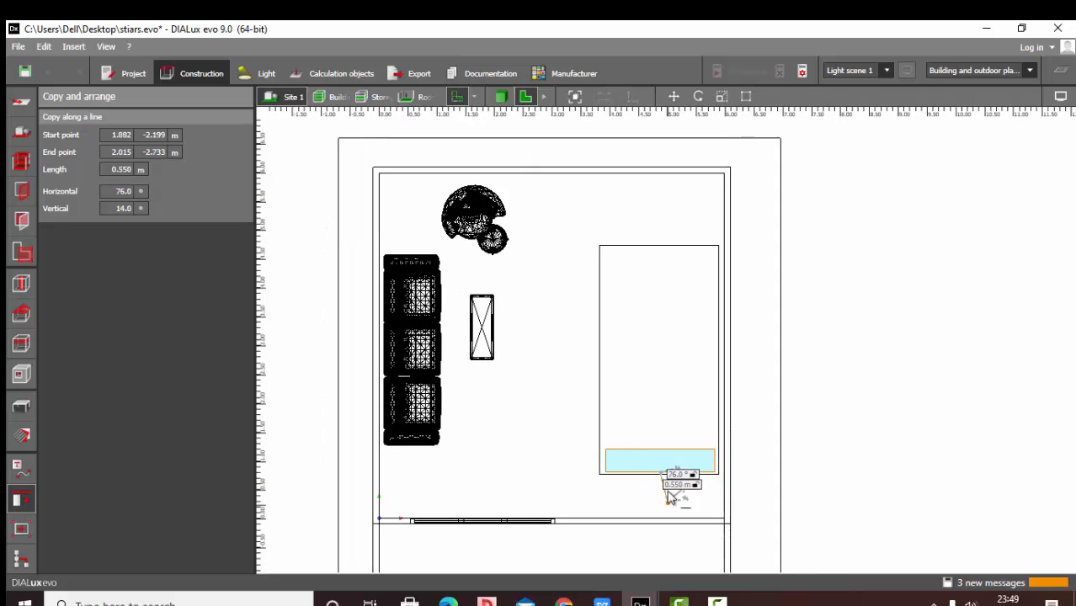
click(661, 250)
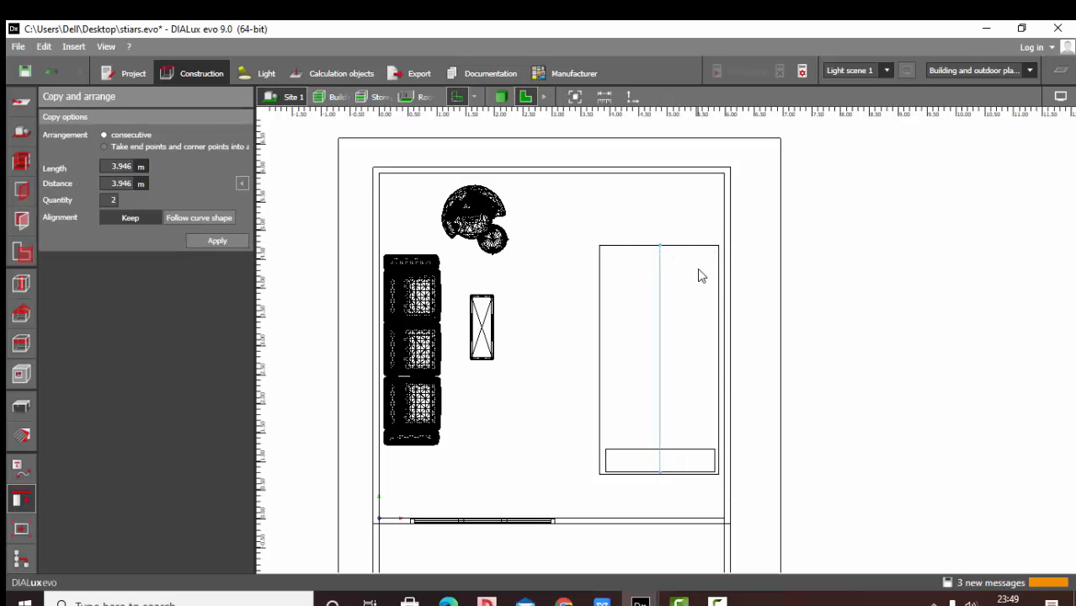
Copy the tread along the line with a quantity of 15, following the curve shape with a 90° rotation offset
click(115, 202)
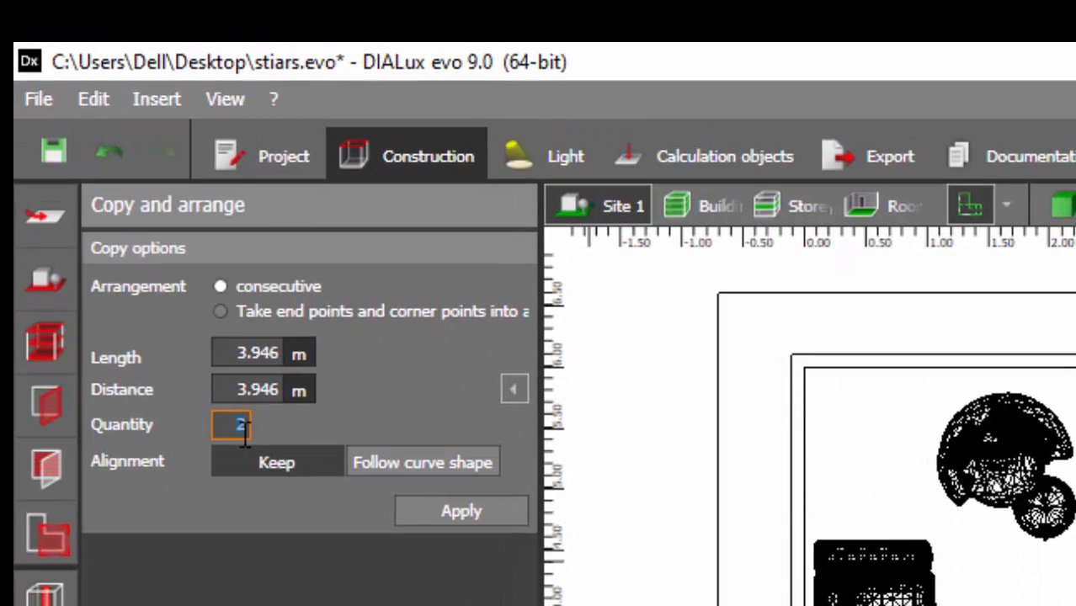
text(15)
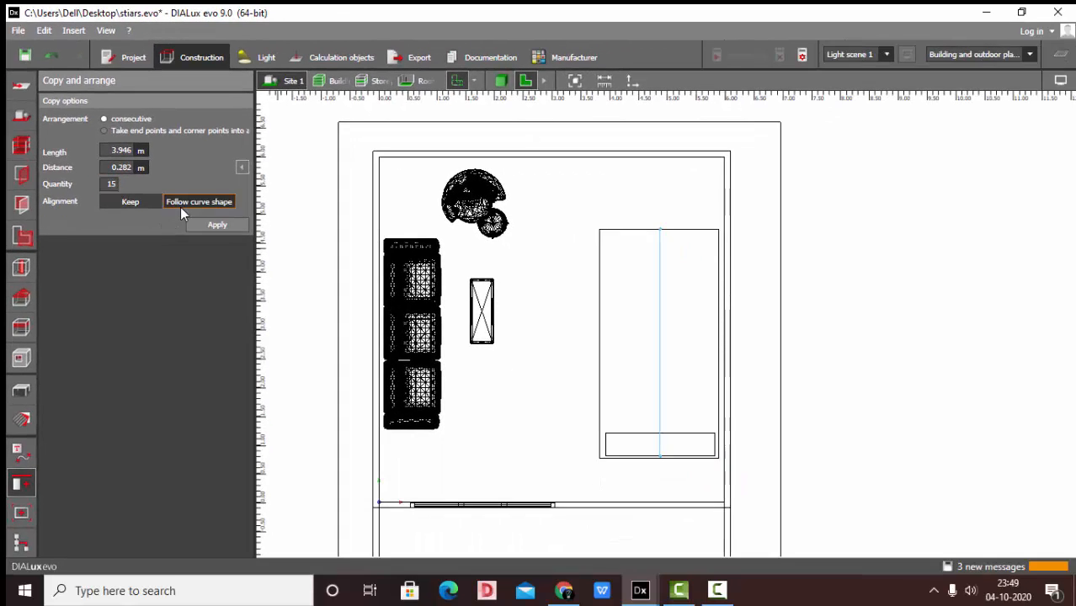
click(181, 206)
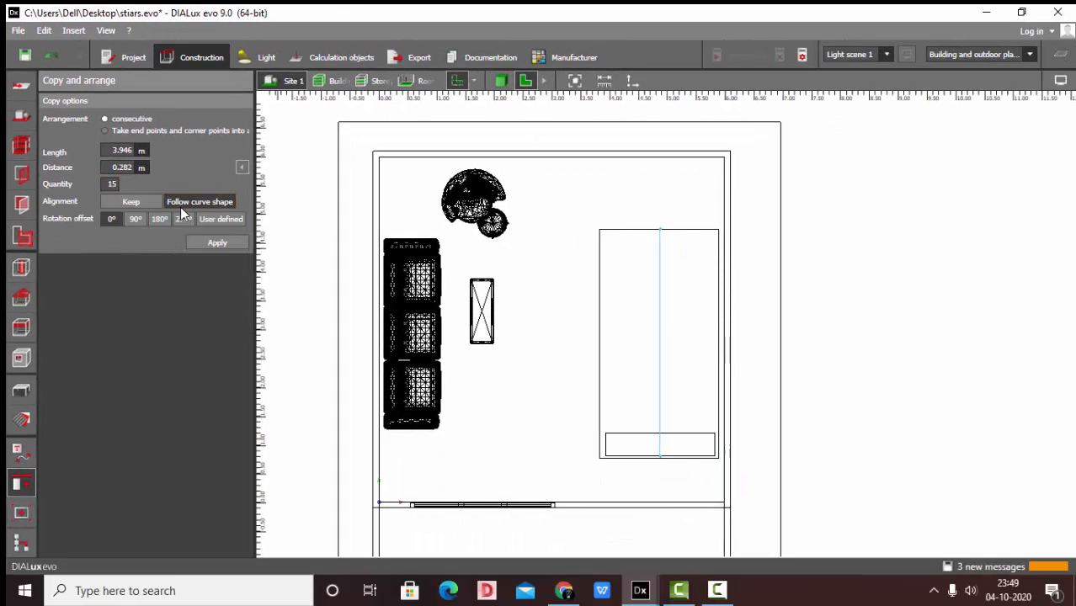
click(136, 219)
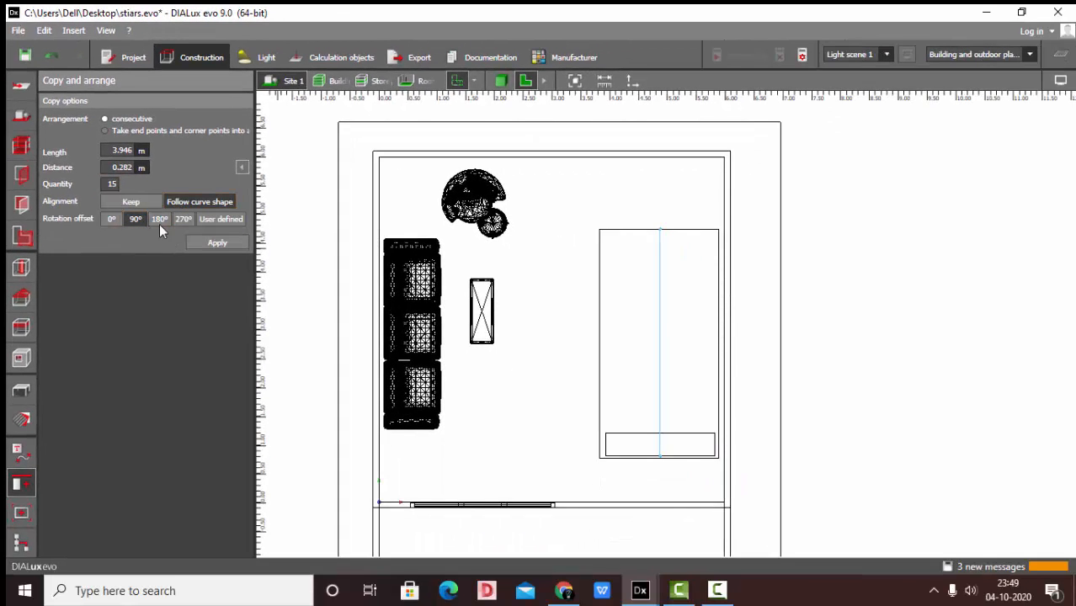
click(219, 245)
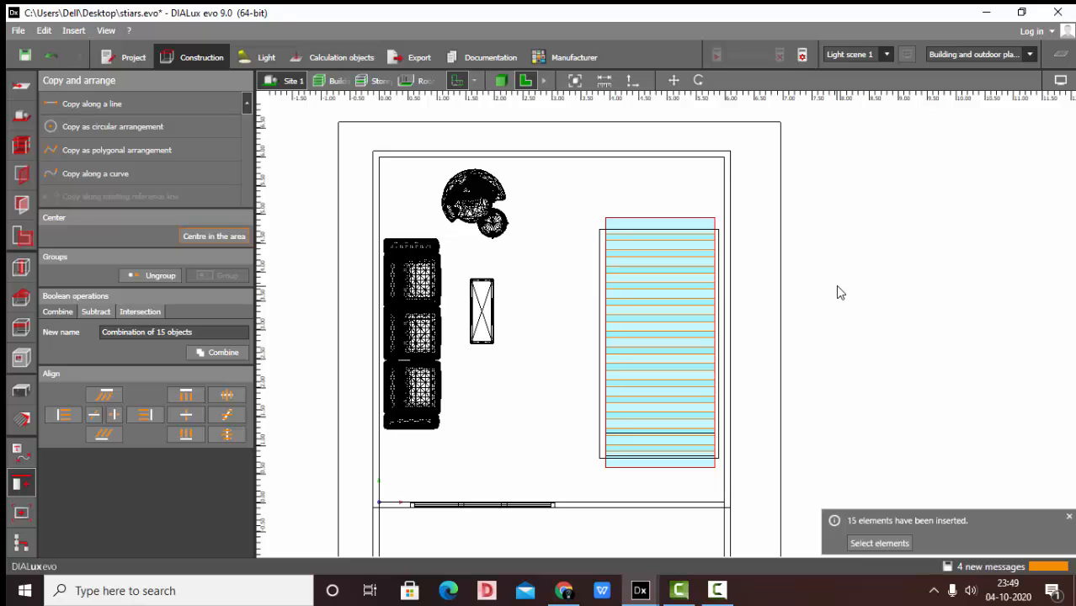
Examine the copied row of treads on the floor in the 3D view
click(800, 293)
click(499, 82)
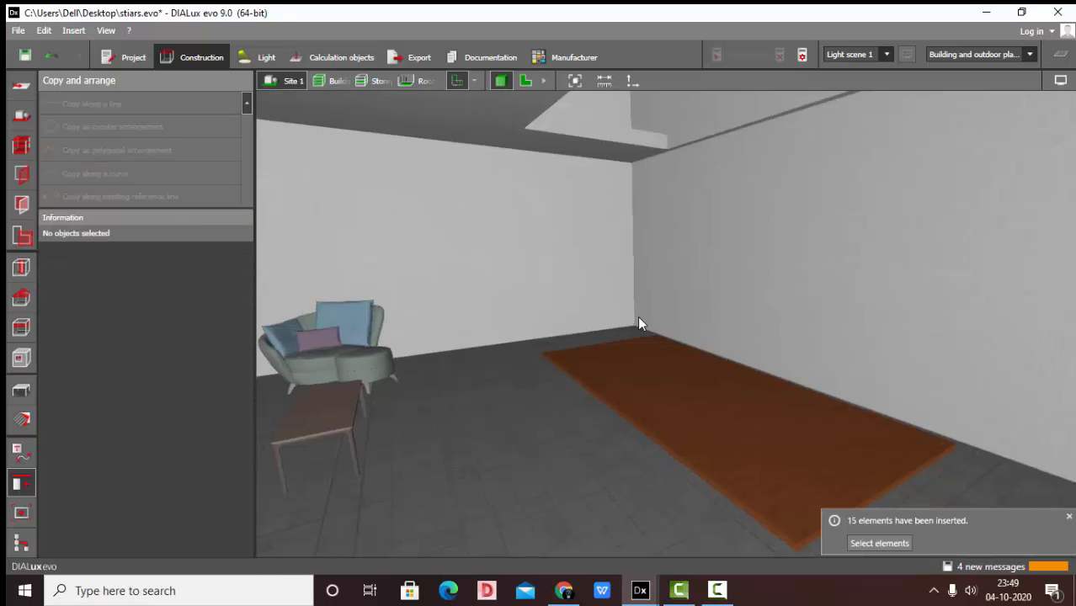
right_drag(637, 317, 705, 345)
click(705, 346)
click(704, 346)
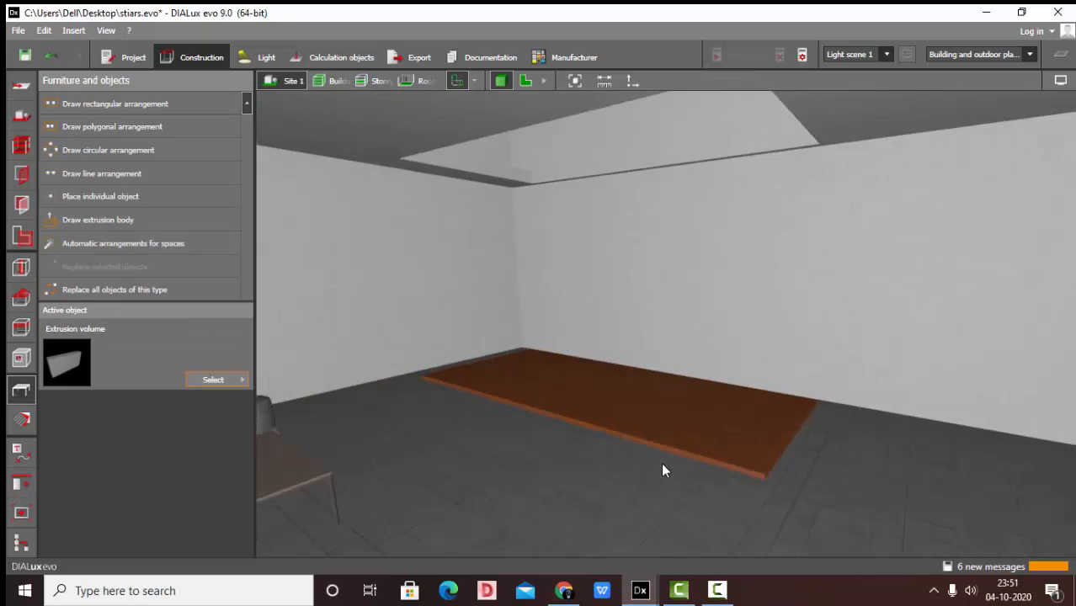
right_drag(662, 470, 731, 352)
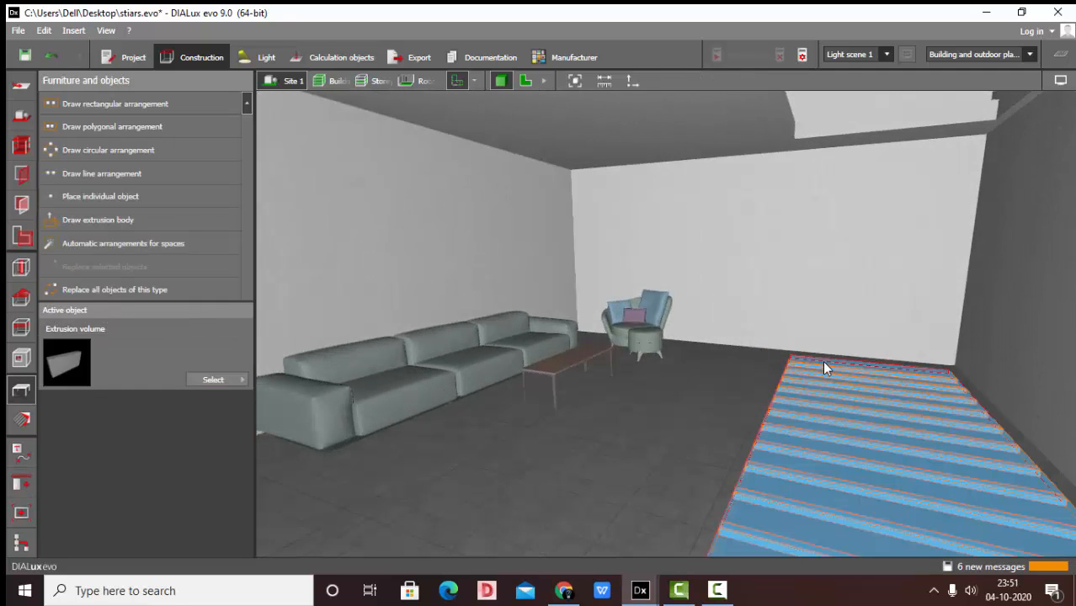
Select only the farthest tread of the copied row and raise it vertically to a height of 2.4 m
click(822, 361)
right_drag(817, 363, 533, 401)
click(535, 406)
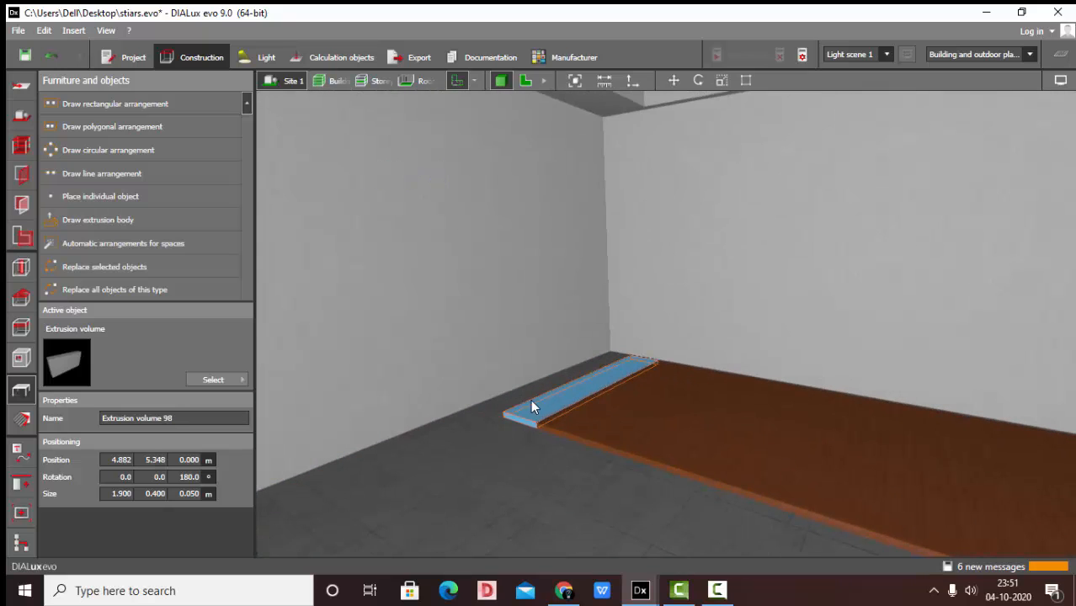
click(184, 459)
right_drag(508, 380, 622, 404)
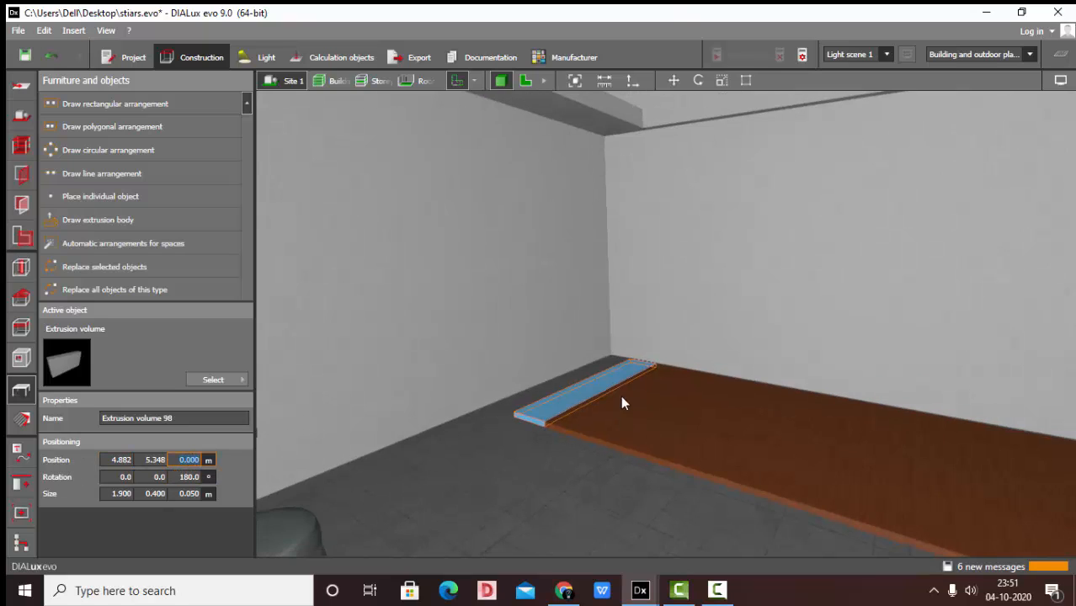
click(673, 80)
drag(593, 354, 596, 100)
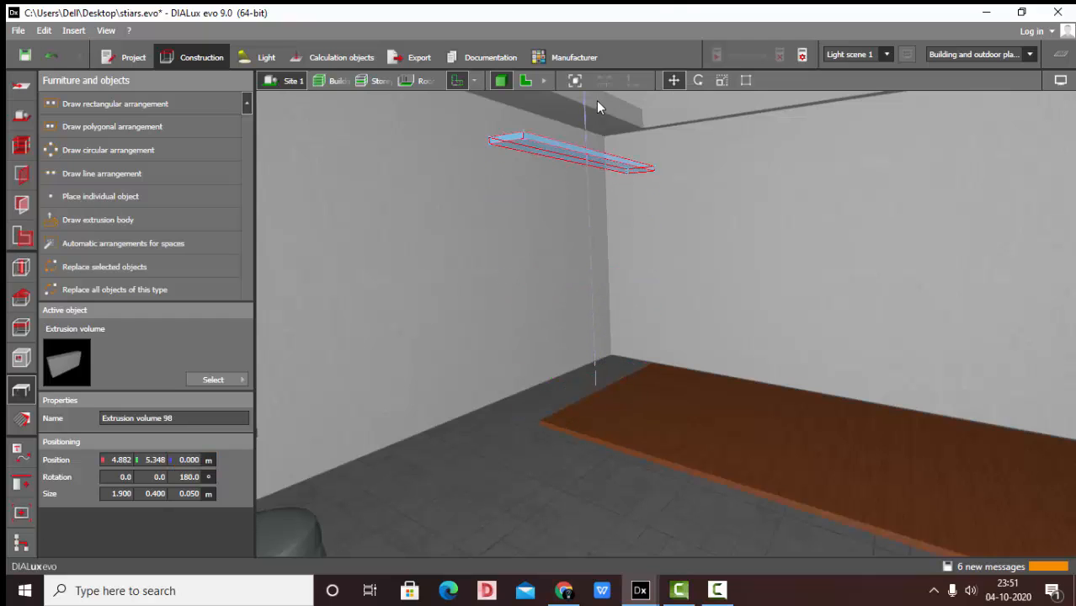
Raise the top tread to 2.85 m in the front view so it sits within the ceiling slab, and check it in 3D
click(544, 82)
click(549, 79)
scroll(800, 367, up, 5)
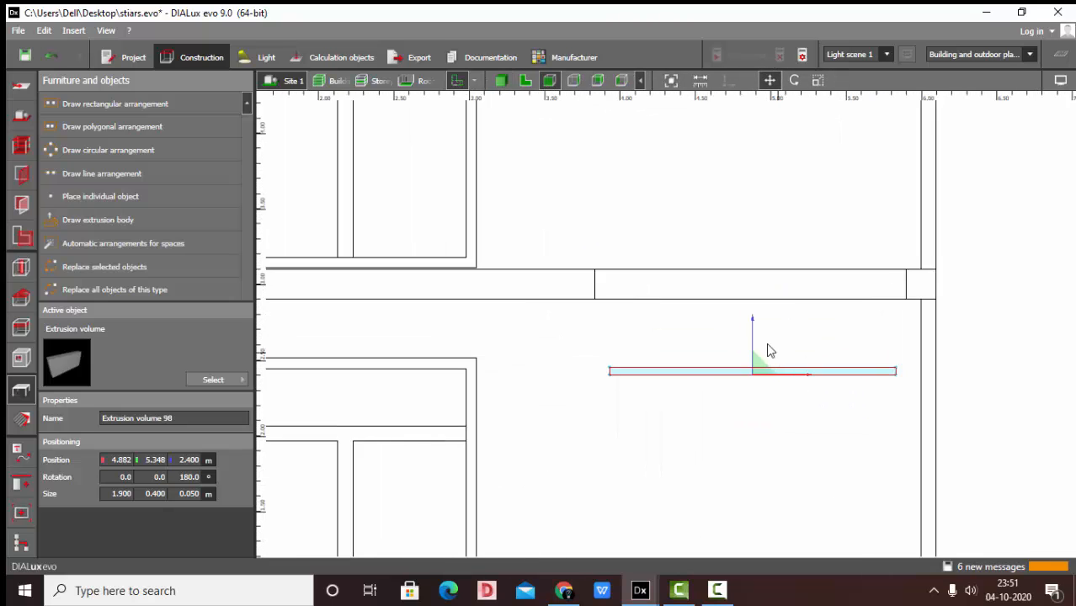
drag(762, 355, 755, 278)
click(500, 81)
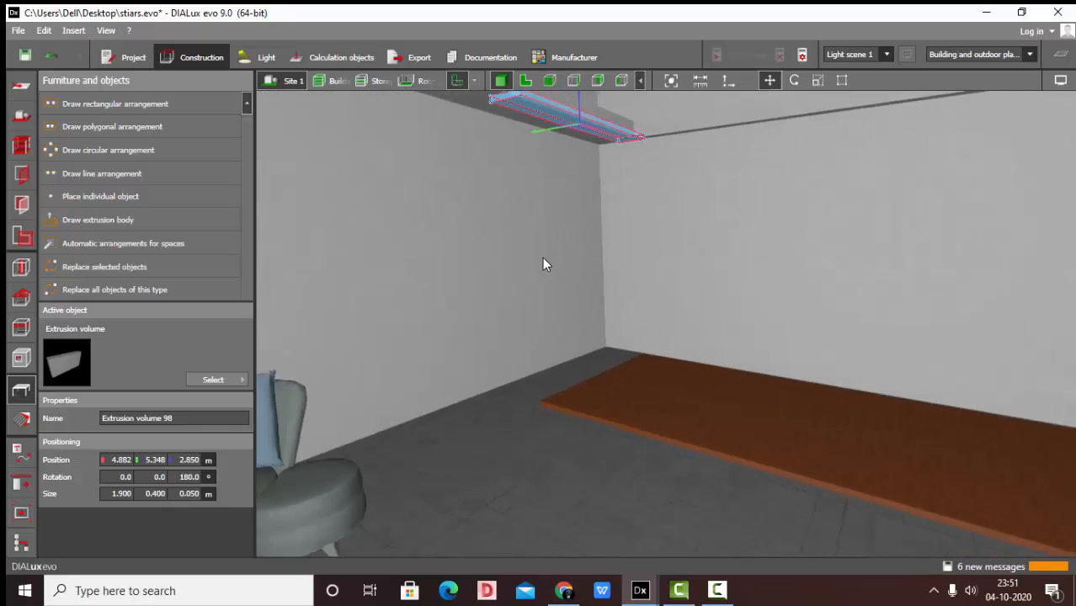
click(519, 294)
scroll(496, 333, down, 2)
right_drag(485, 346, 463, 195)
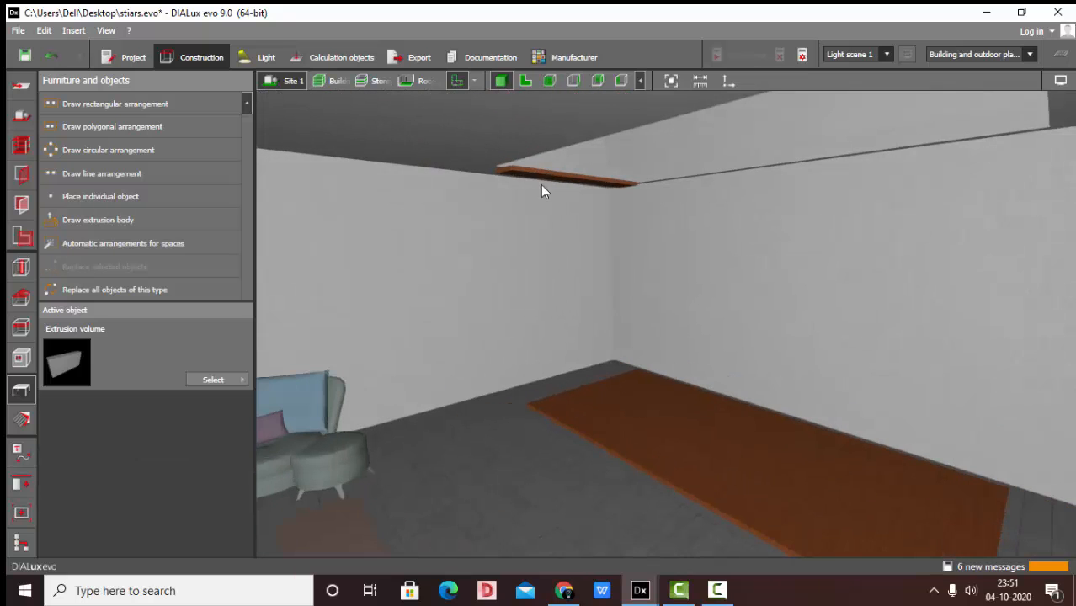
Select the whole group of 14 treads and distribute them evenly in height between the floor and the raised top tread
click(592, 185)
right_drag(550, 217, 731, 290)
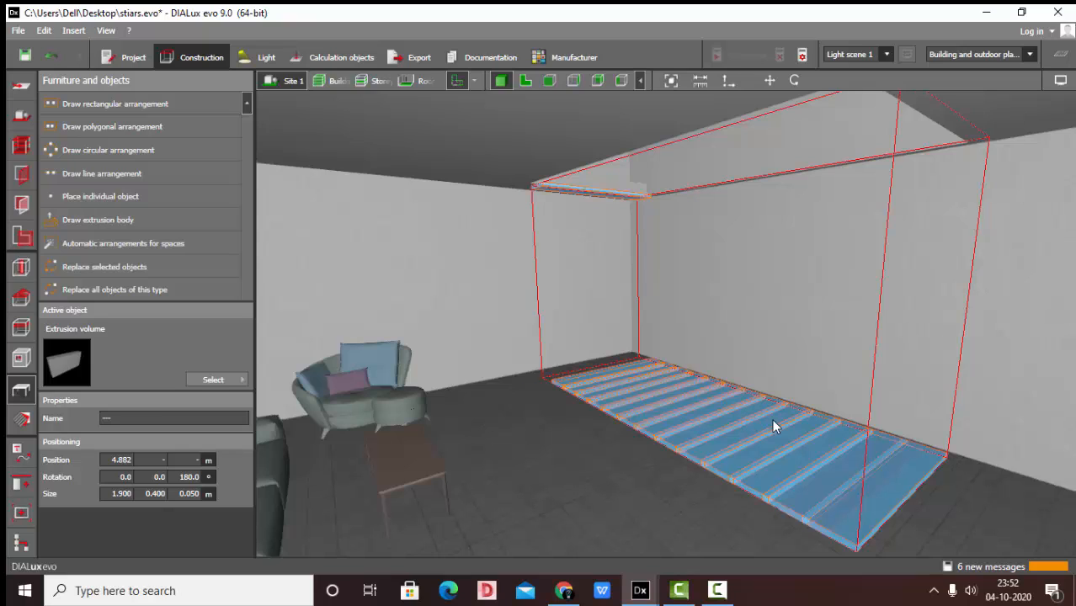
click(22, 485)
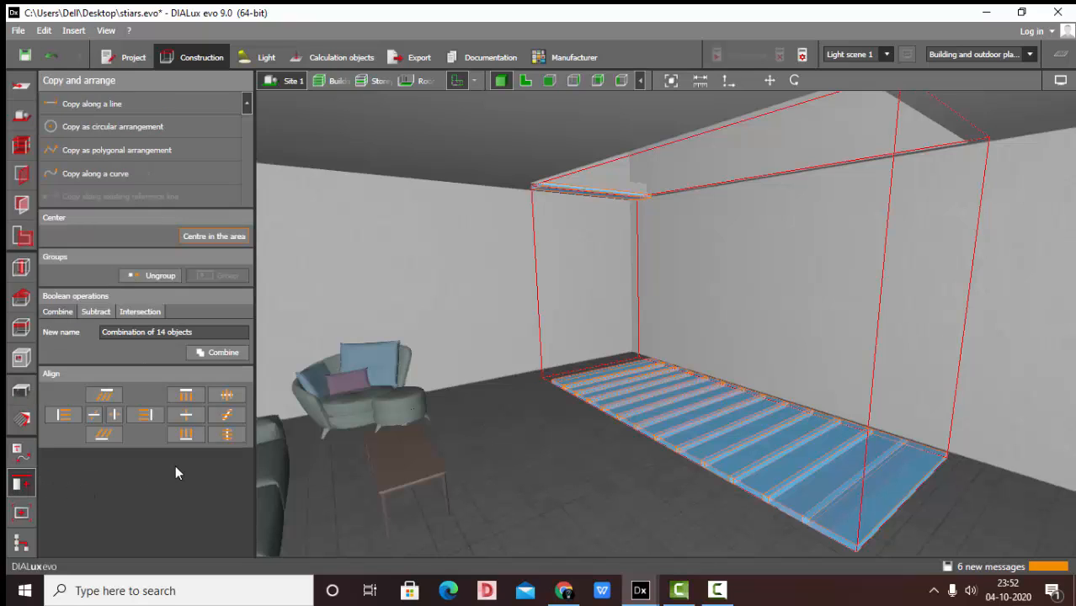
click(227, 436)
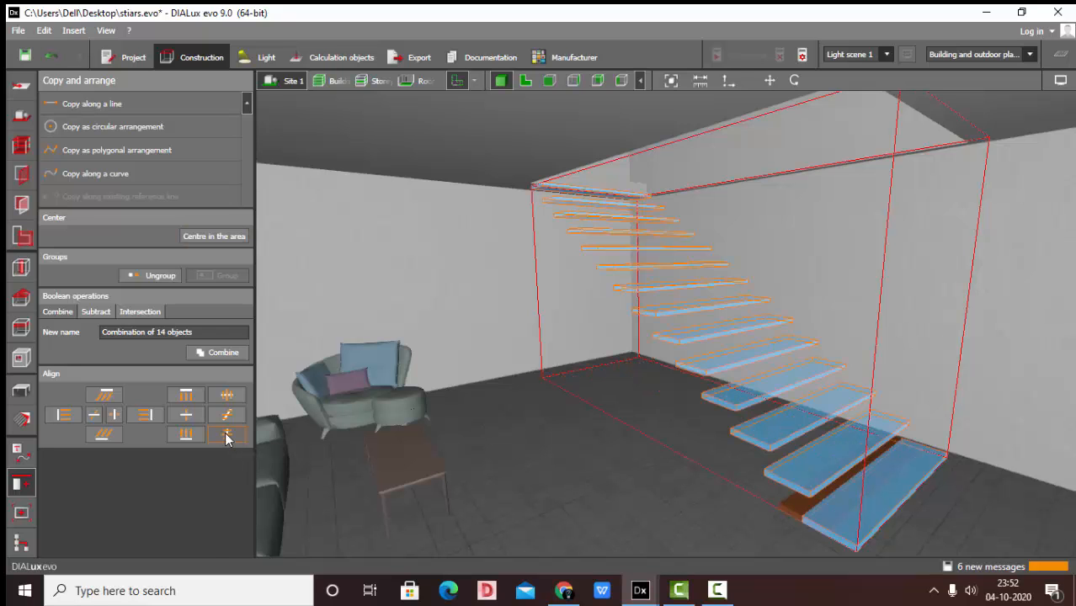
click(562, 429)
Delete the leftover original tread that overlaps the lowest step and inspect the staircase from several angles
right_drag(704, 409, 661, 413)
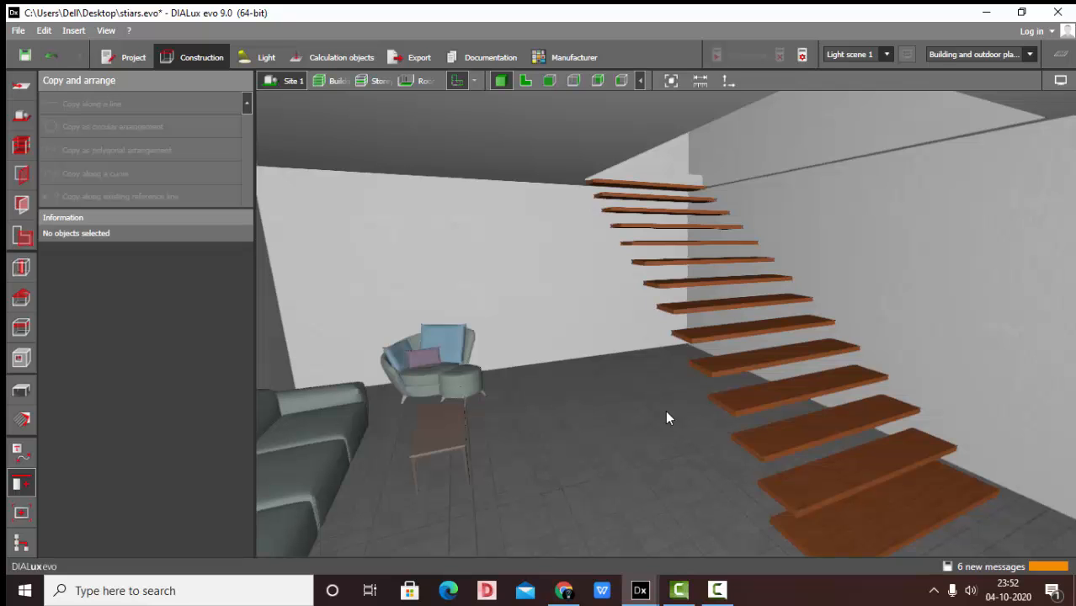
right_drag(660, 408, 807, 456)
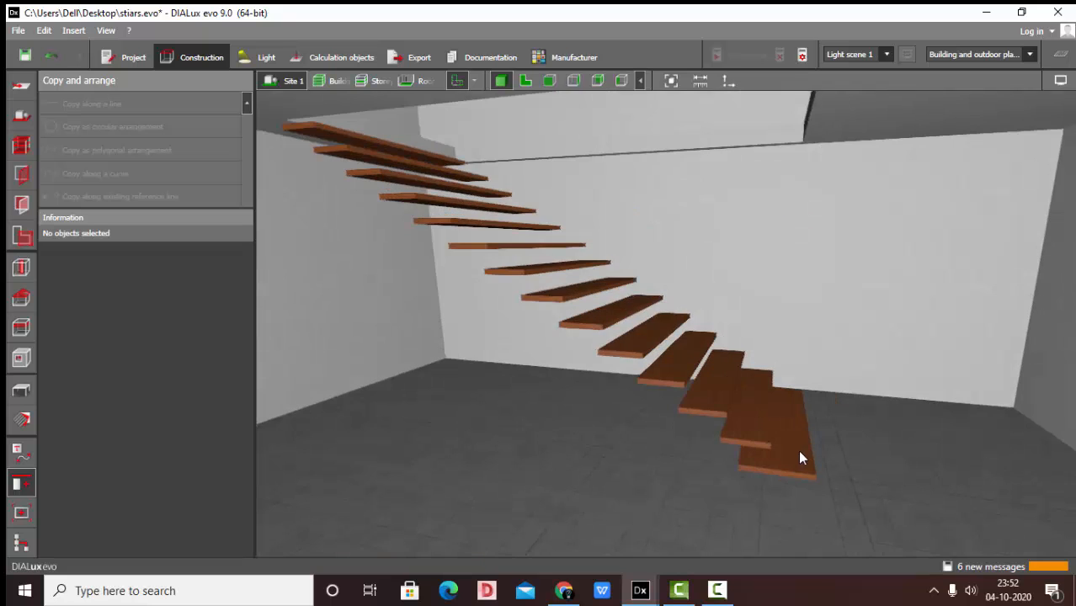
click(798, 450)
click(737, 470)
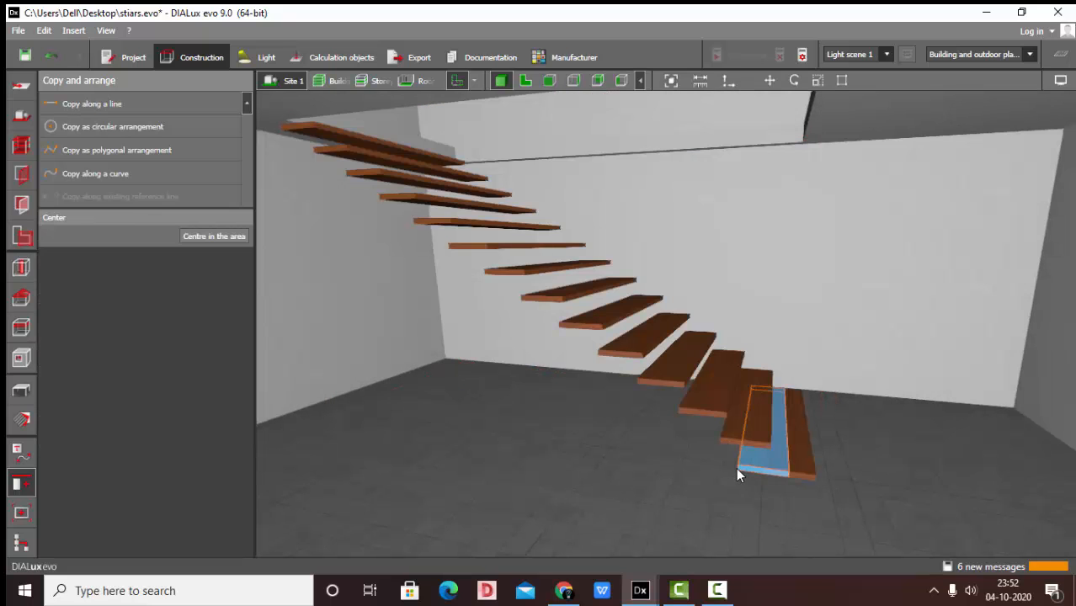
key(Escape)
right_drag(743, 454, 492, 339)
right_drag(539, 187, 703, 275)
In the floor plan, choose a vertical cylinder as the new object, with 6 m height and 0.02 m diameter
click(525, 81)
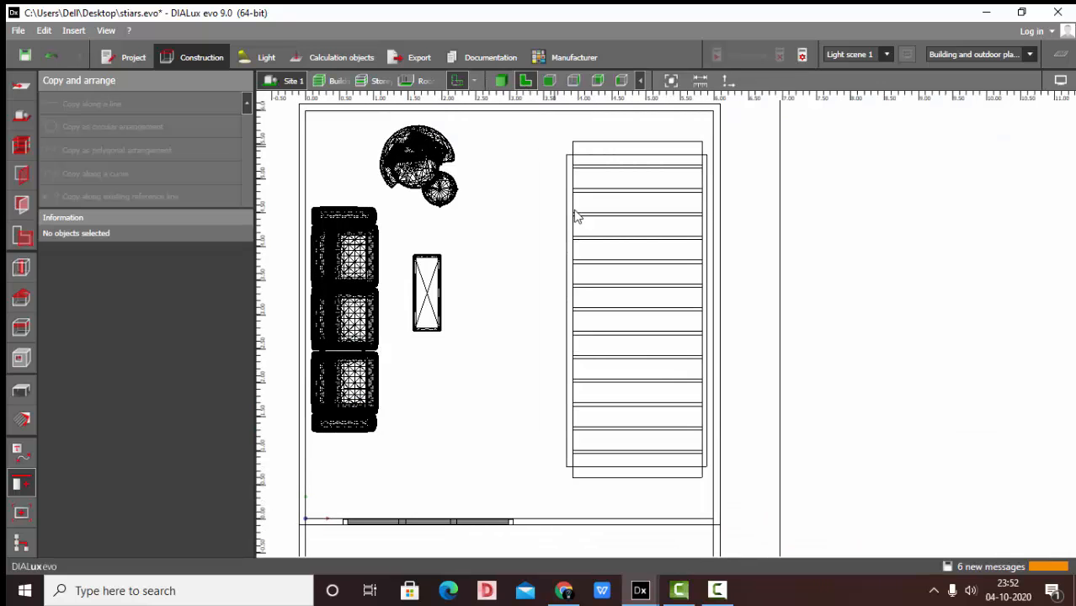
click(22, 391)
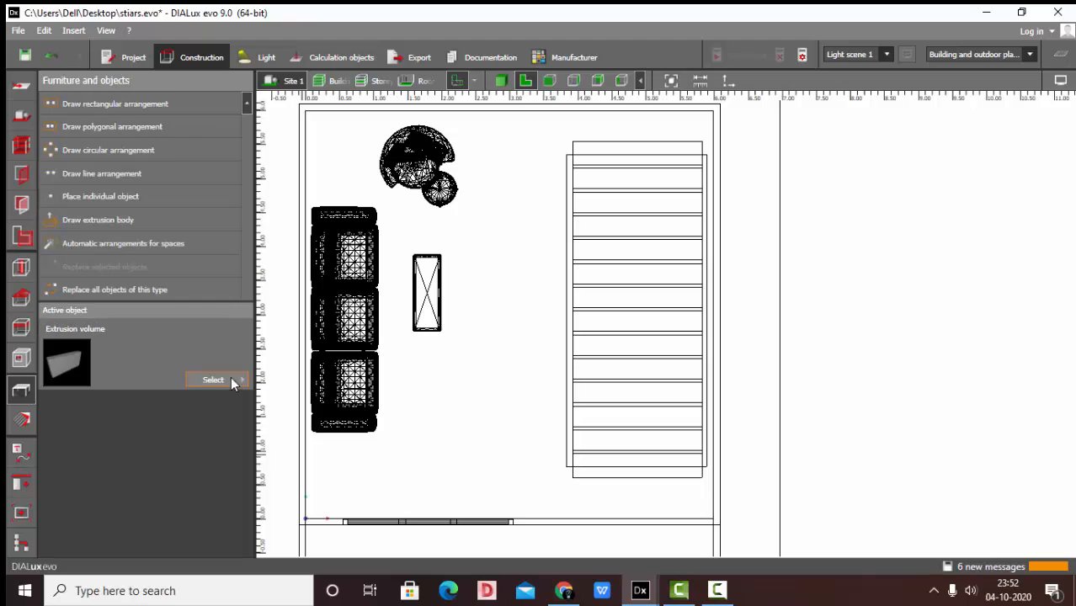
click(238, 380)
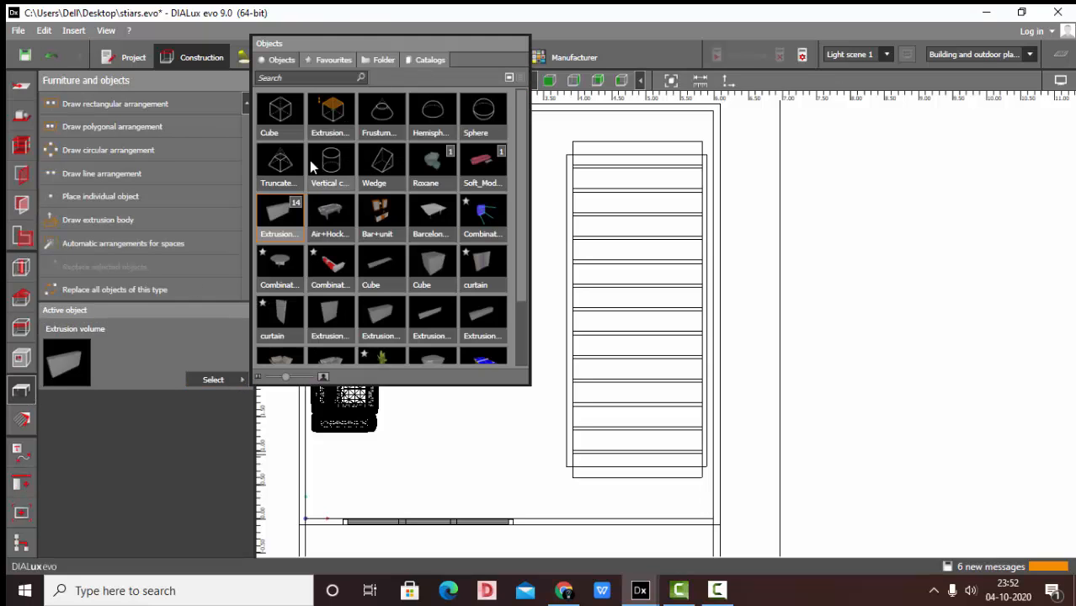
click(341, 170)
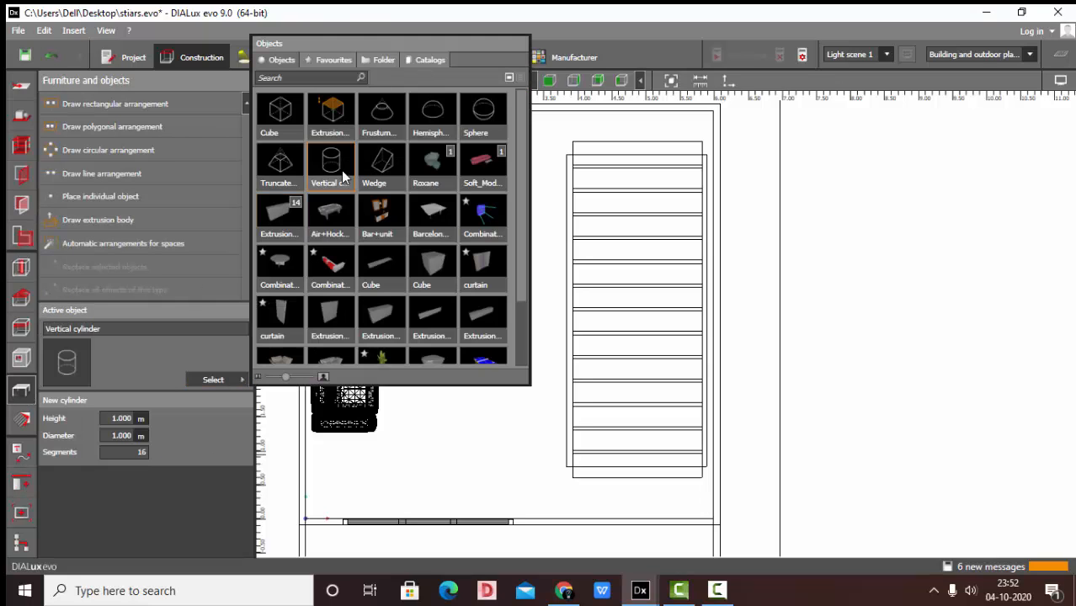
click(146, 435)
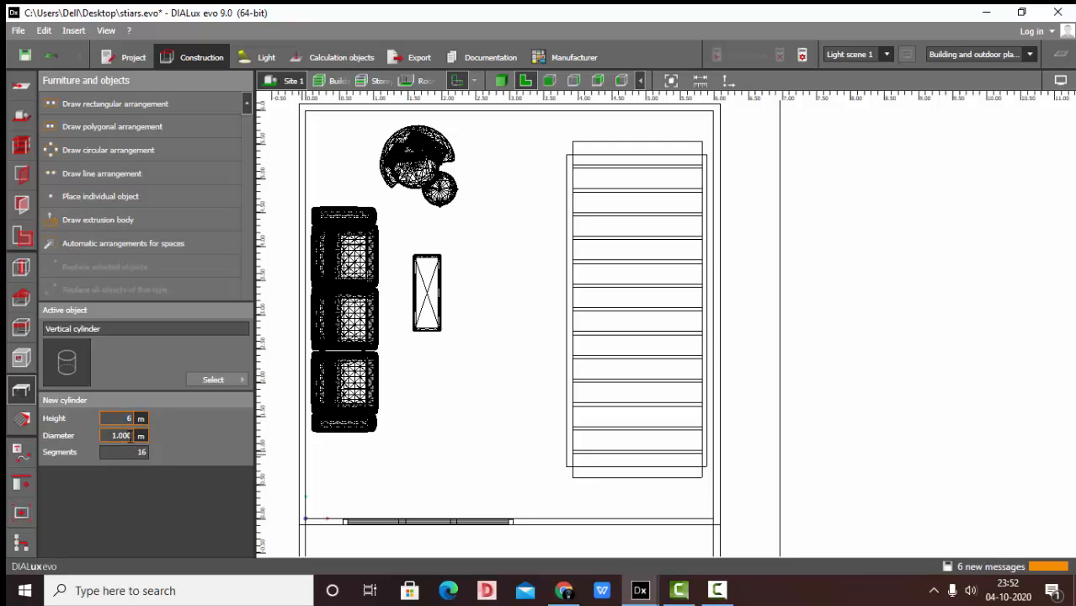
click(127, 435)
text(4)
Place one thin cylinder at the outer edge of the lowest tread, just inside the cutout corner, at about X 3.946 m, Y 0.773 m
click(94, 200)
scroll(726, 484, up, 2)
scroll(519, 474, up, 3)
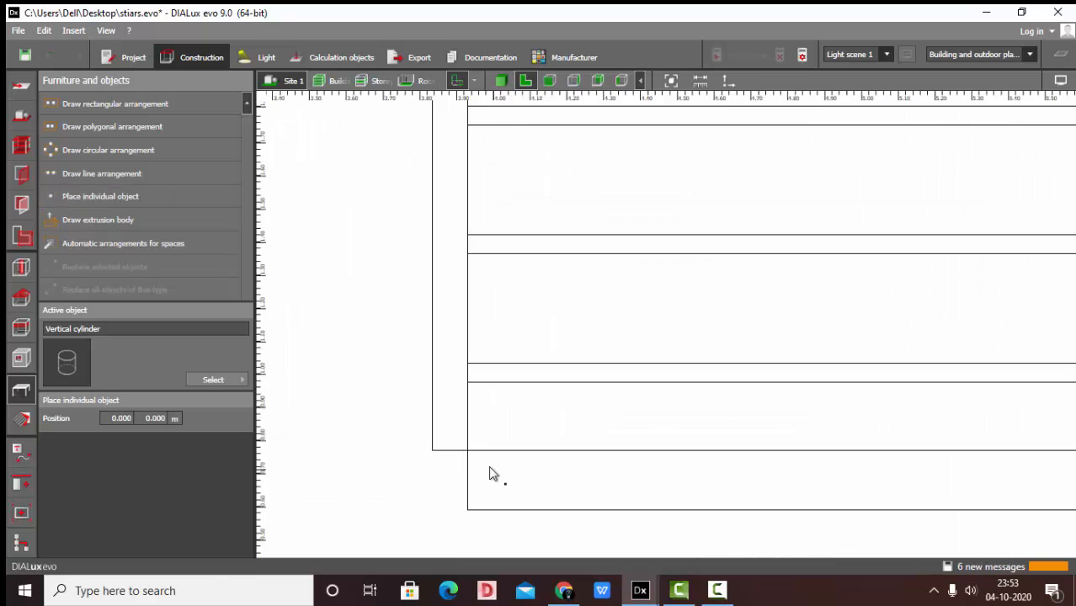
click(477, 451)
scroll(478, 455, up, 4)
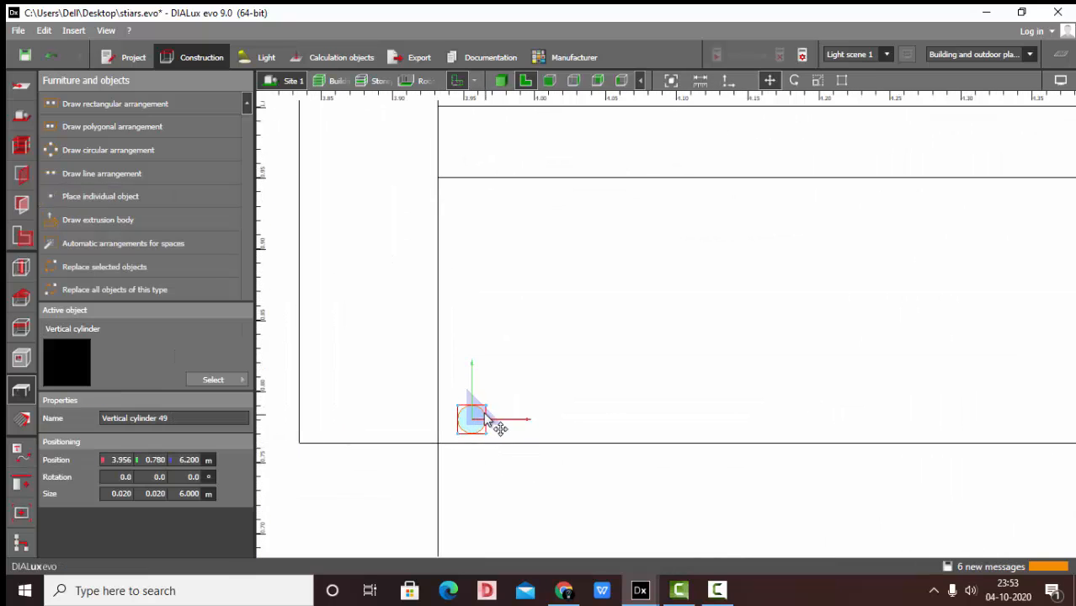
scroll(544, 485, down, 12)
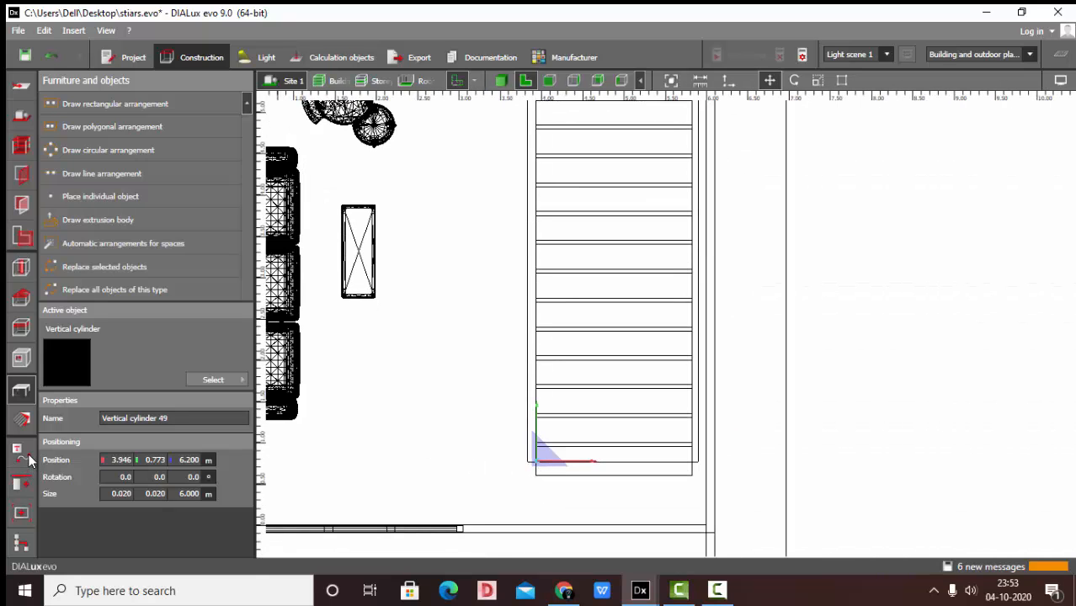
Define a straight 4.65 m copy line for the cylinder at 90°, running along the treads' outer edge to the topmost tread
click(21, 483)
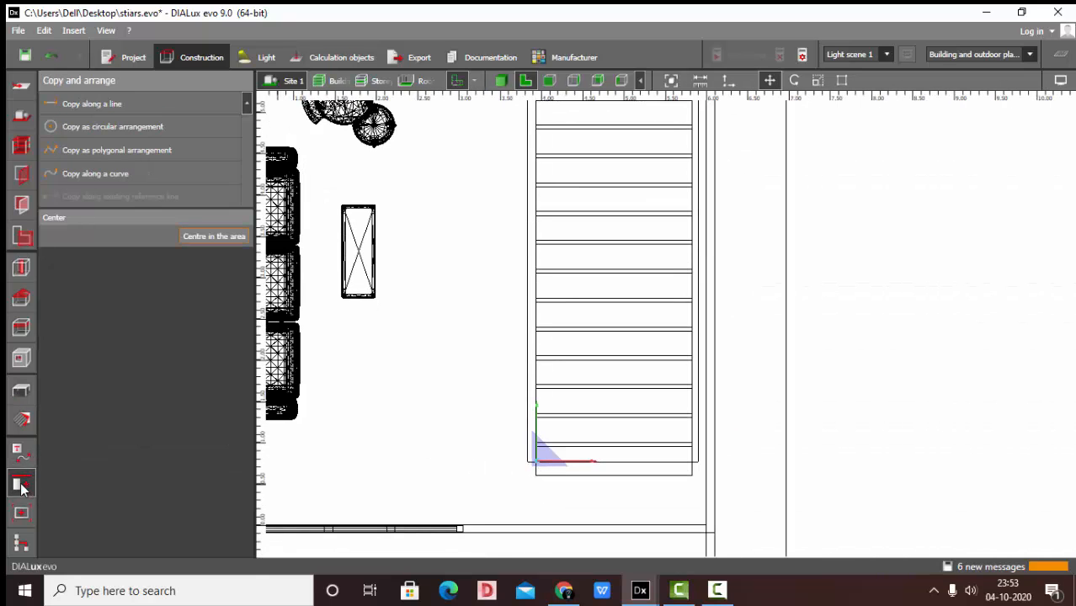
click(146, 106)
scroll(593, 466, up, 8)
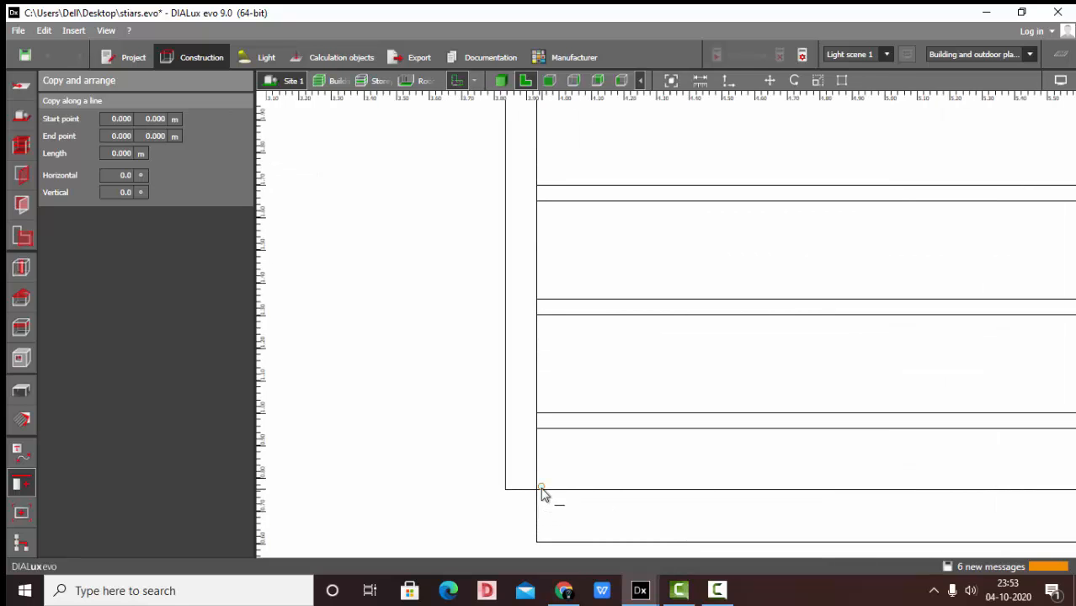
click(542, 490)
scroll(551, 509, down, 6)
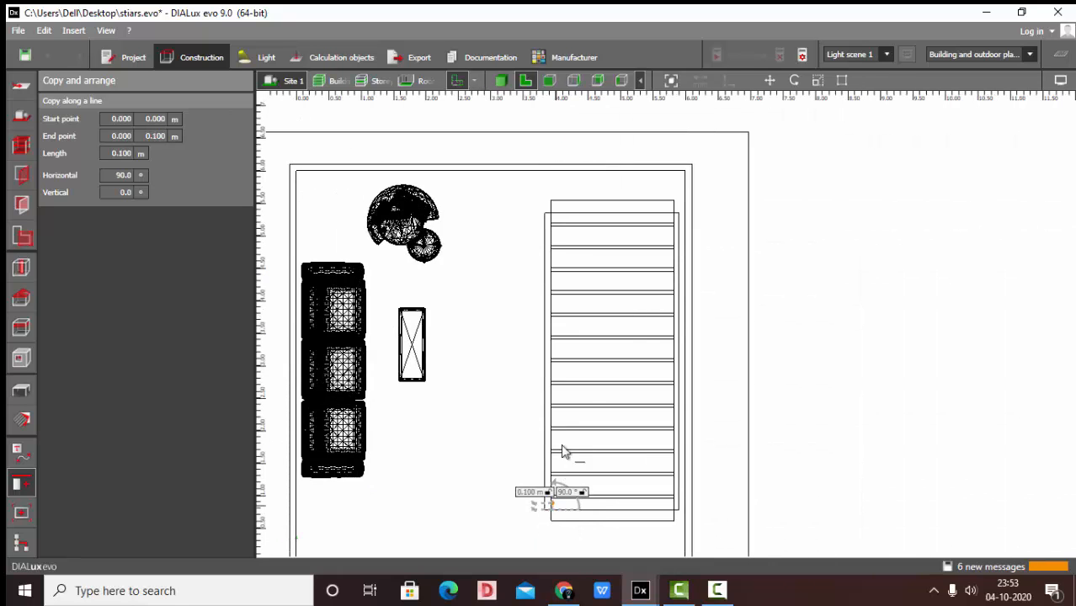
scroll(556, 229, up, 3)
scroll(552, 198, up, 3)
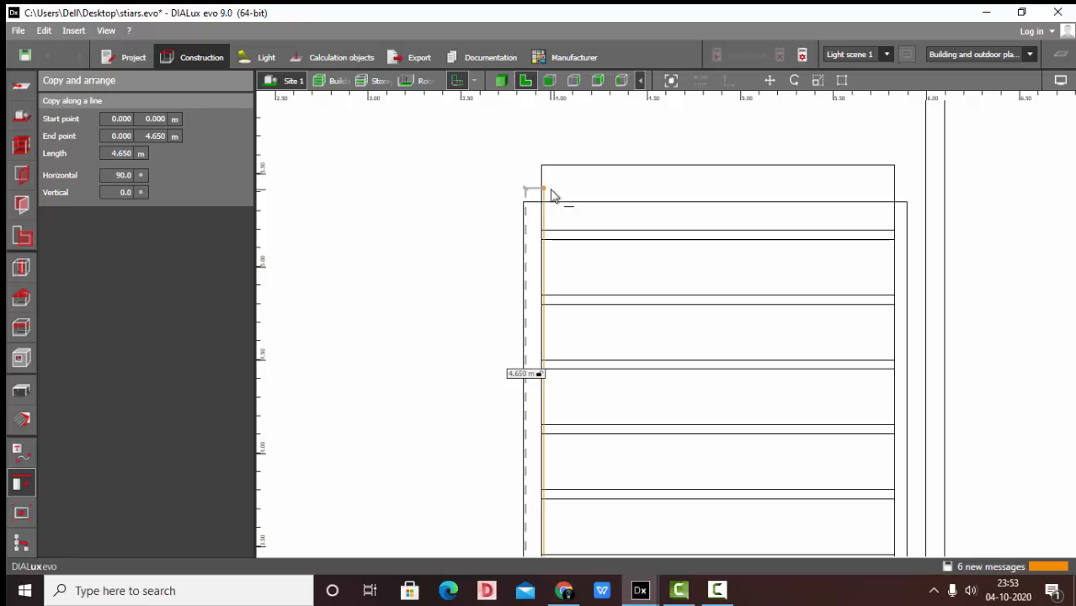
click(552, 196)
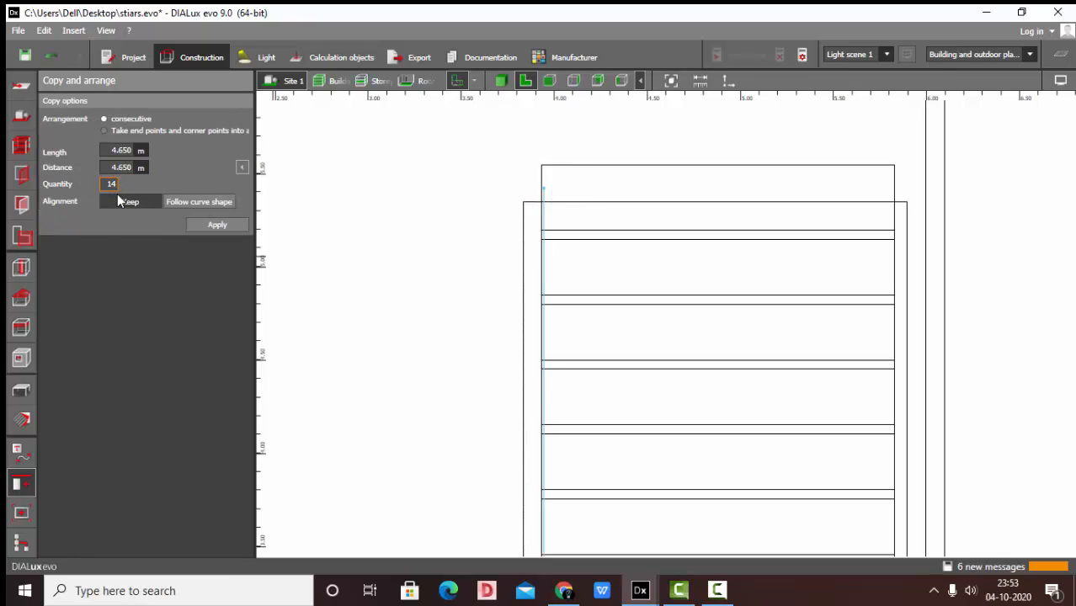
Create 14 consecutive copies of the cylinder along the line, aligned to follow the curve shape
text(14)
click(180, 202)
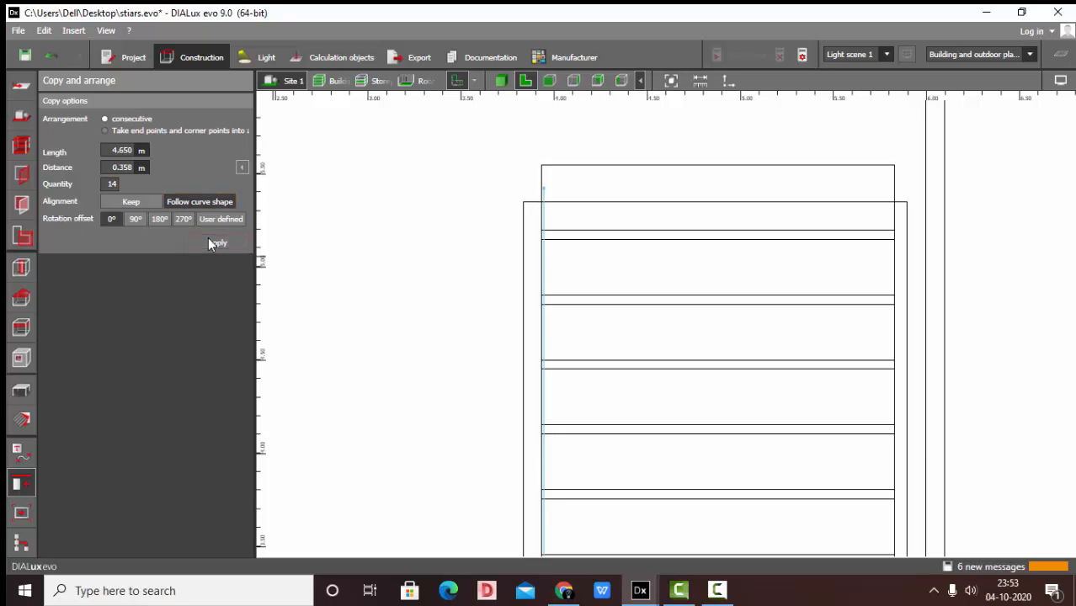
click(217, 244)
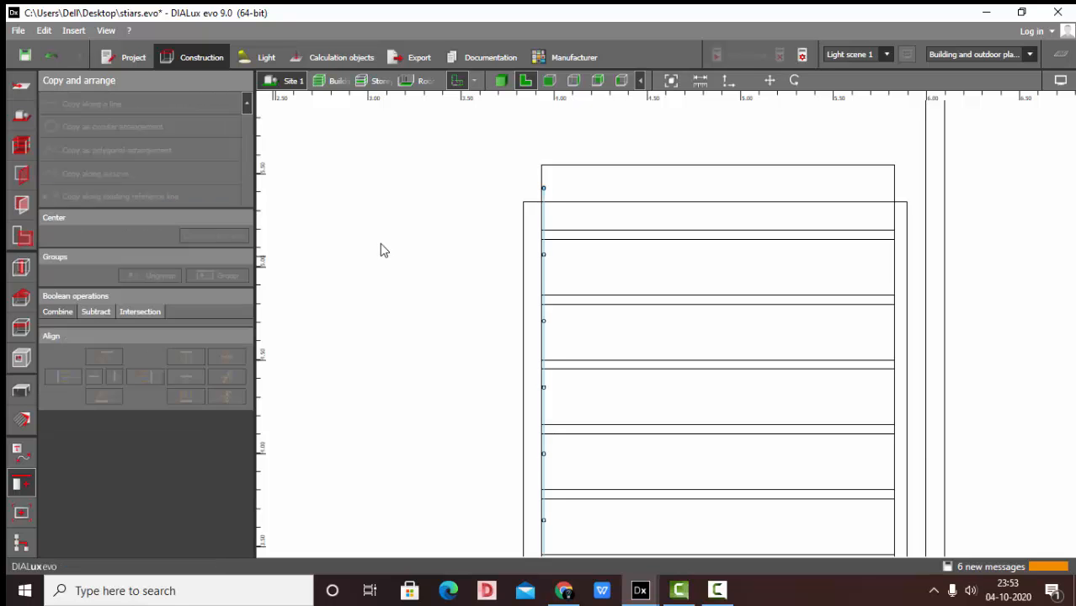
Lower the group of copied cylinders to a base height of 0 m so they stand on the ground floor
click(501, 81)
scroll(599, 388, down, 10)
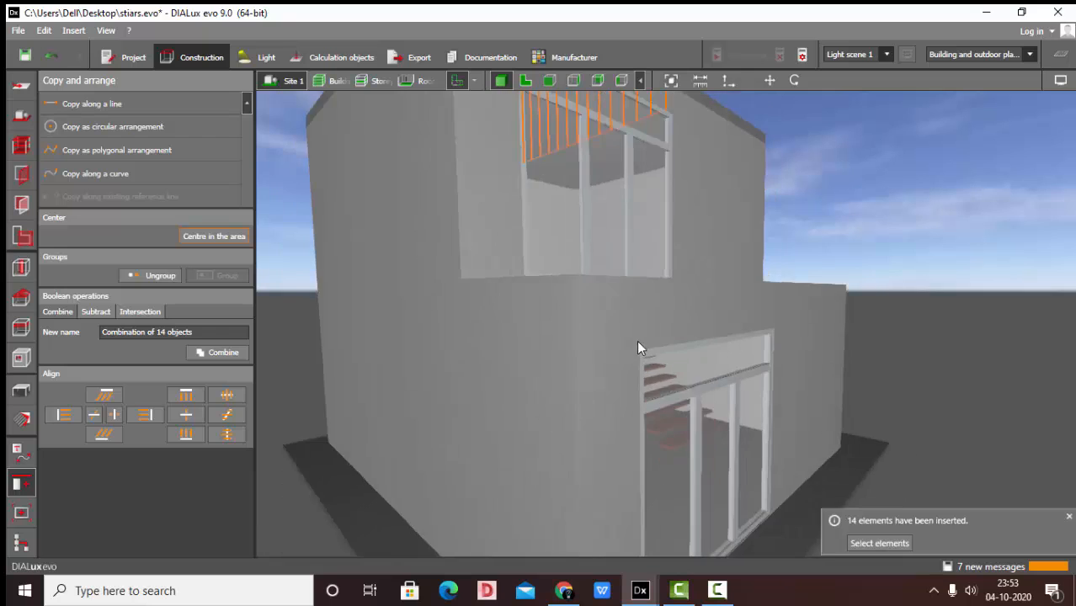
click(23, 388)
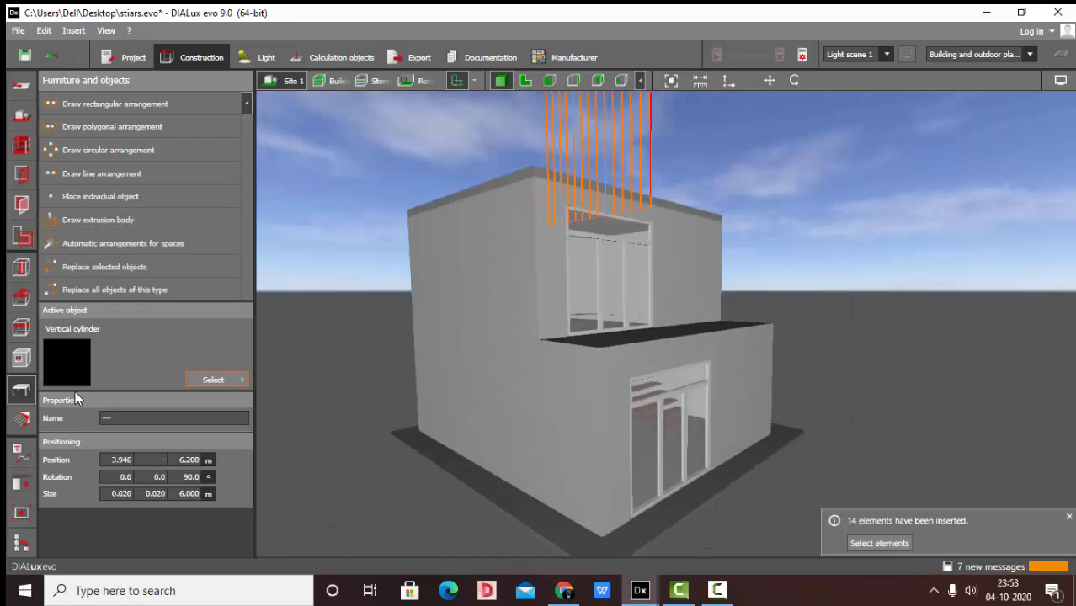
click(193, 460)
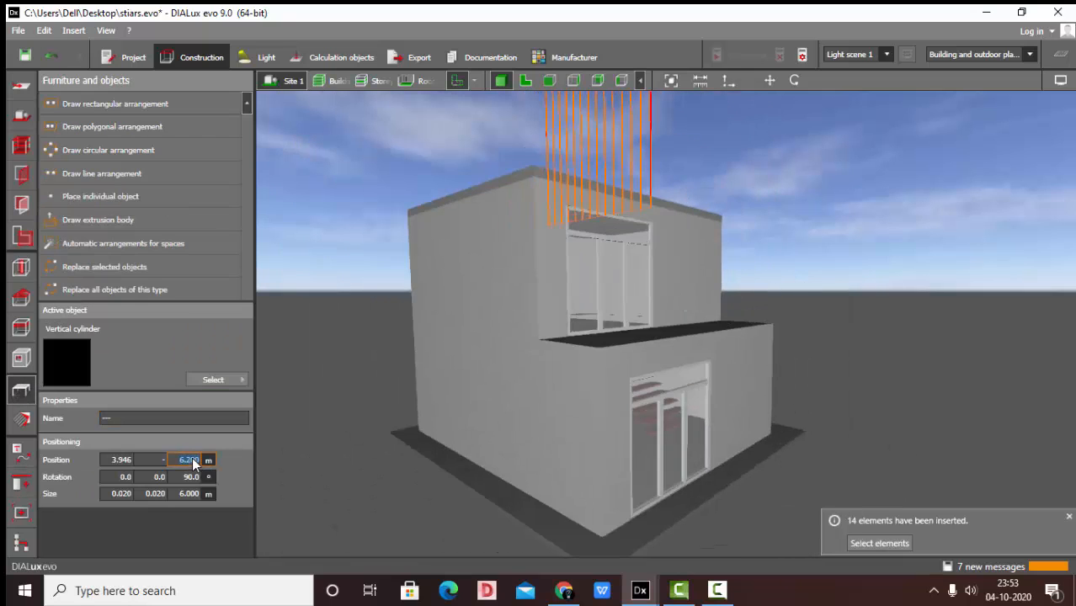
text(0)
key(Return)
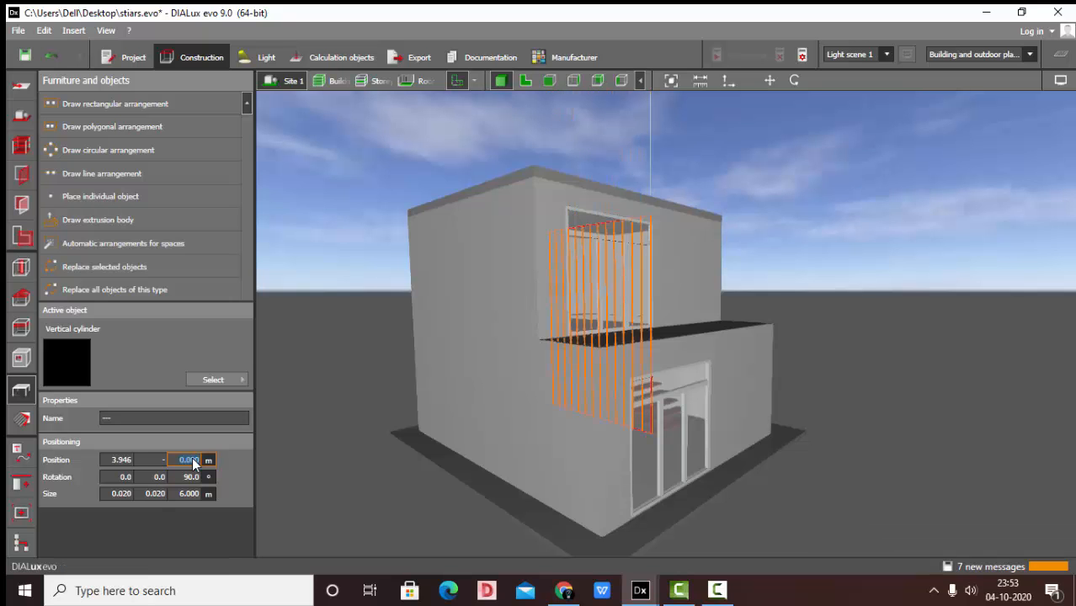
scroll(720, 423, up, 2)
click(823, 277)
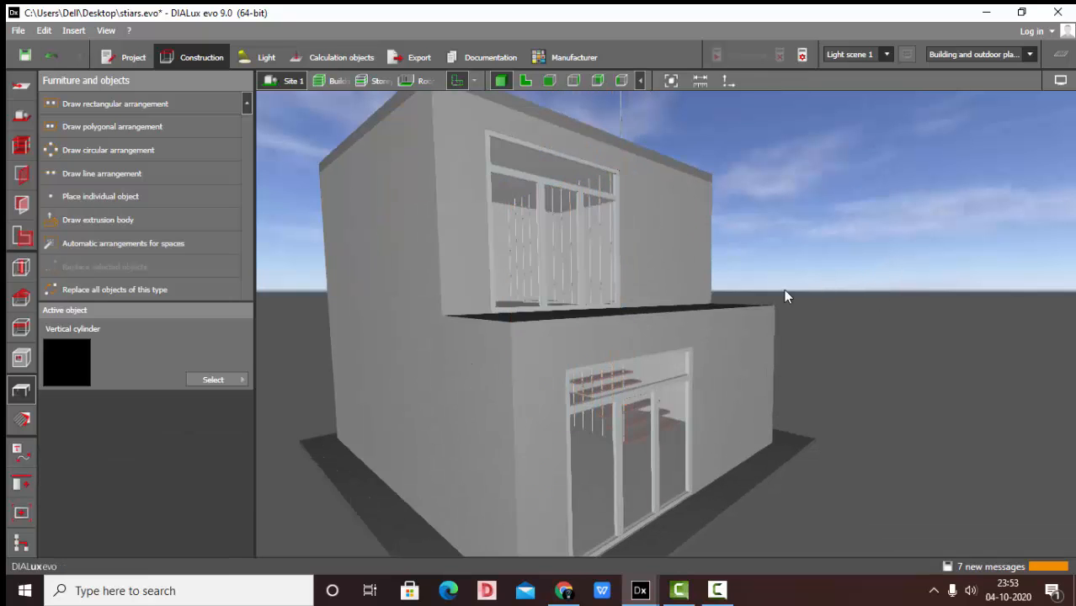
Delete the leftover original cylinder projecting above the roof and inspect the row of rods along the staircase indoors
scroll(571, 348, up, 3)
right_drag(571, 348, 616, 396)
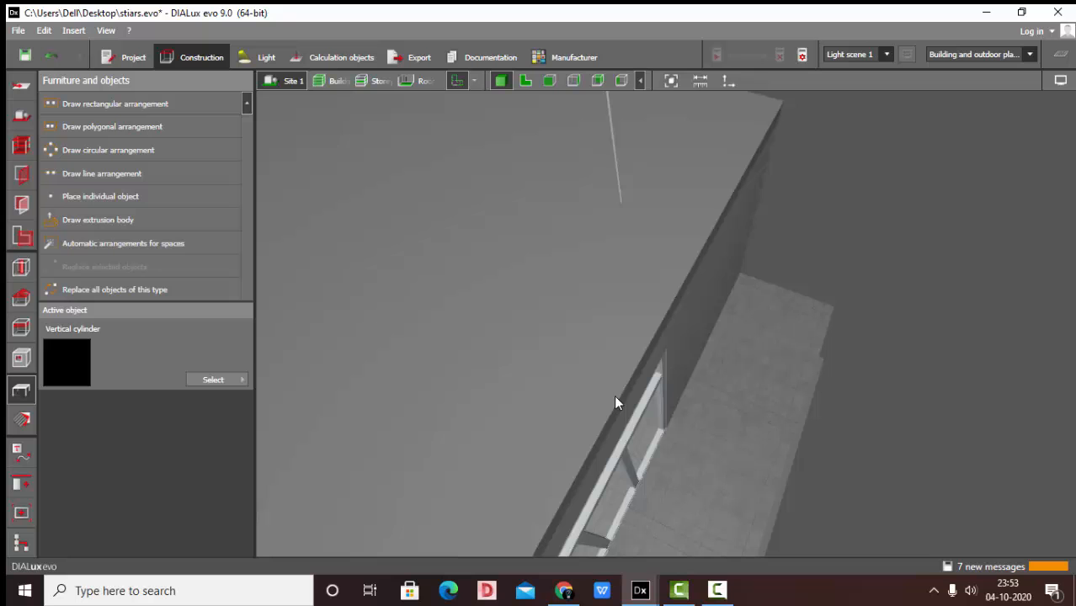
click(620, 192)
key(Delete)
scroll(501, 405, up, 3)
right_drag(500, 406, 709, 469)
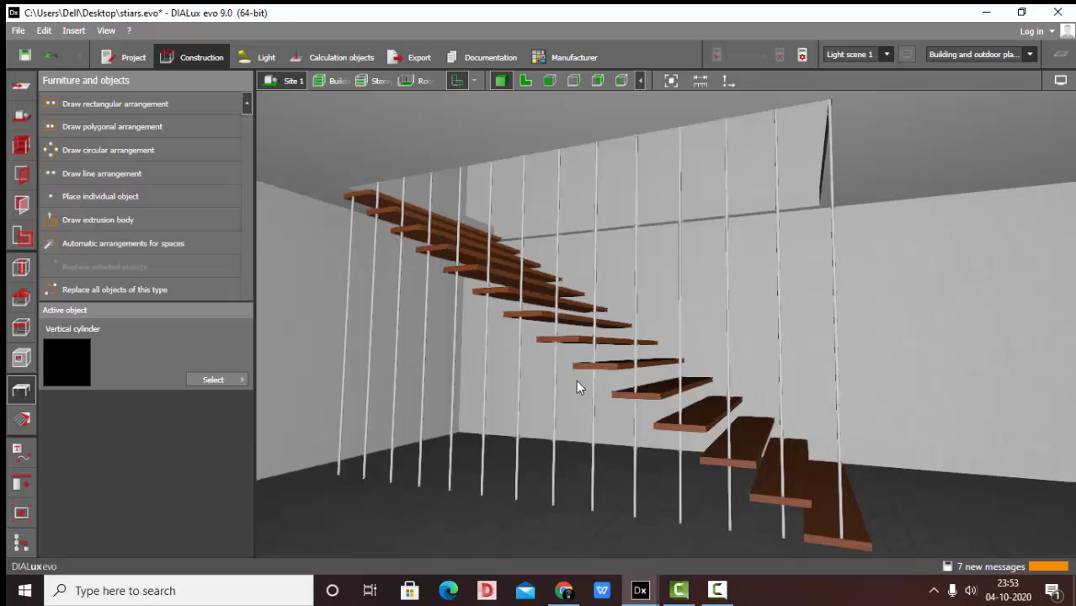
right_drag(659, 494, 496, 446)
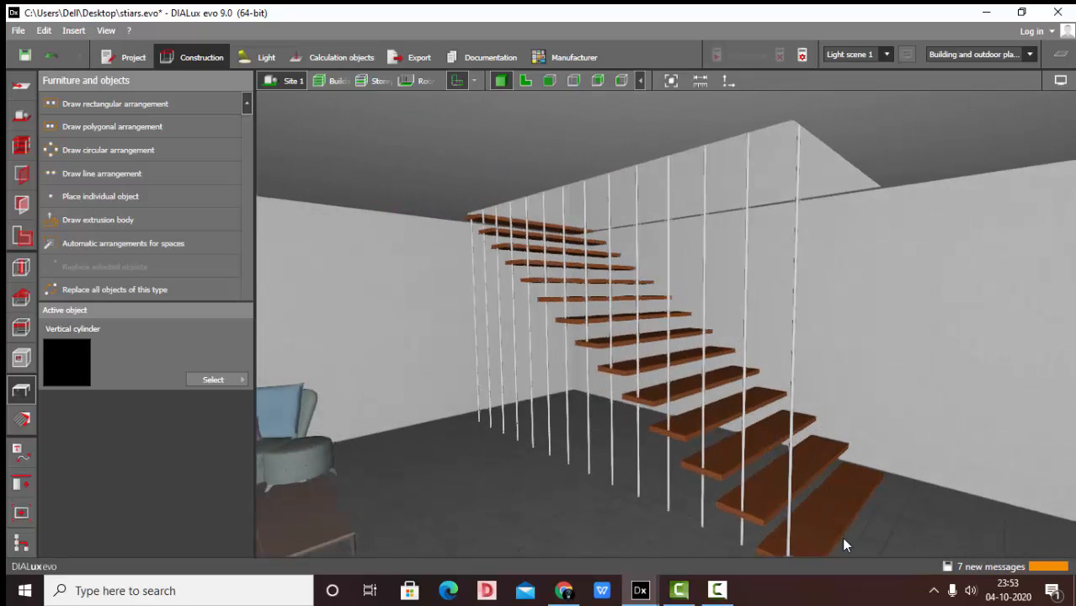
right_drag(782, 498, 783, 469)
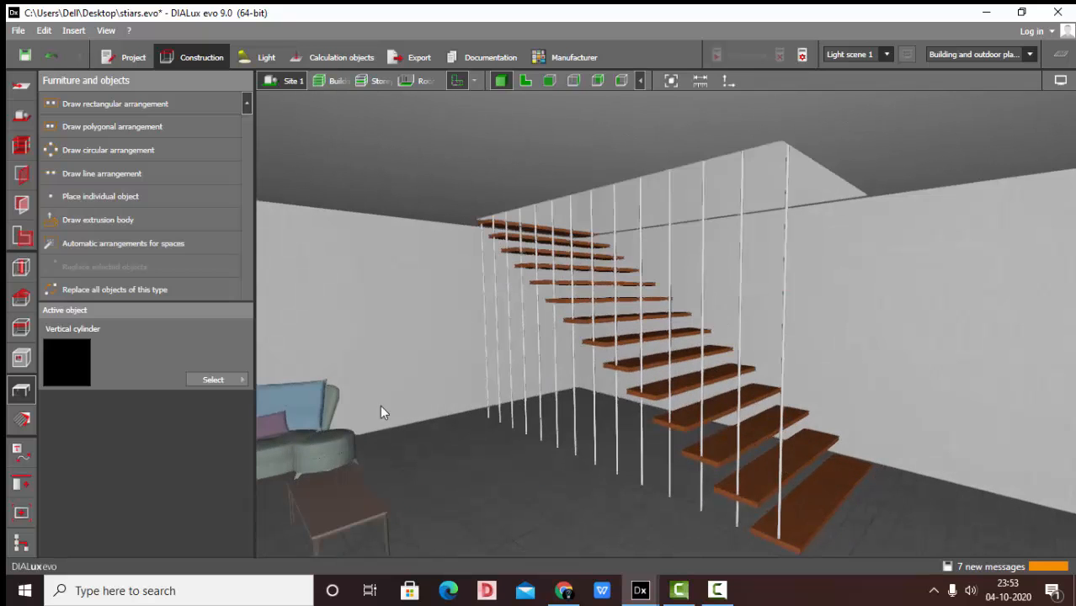
Select only the farthest rod, raise its base to 2.9 m at the top tread in a side view, and check it in 3D
double_click(481, 314)
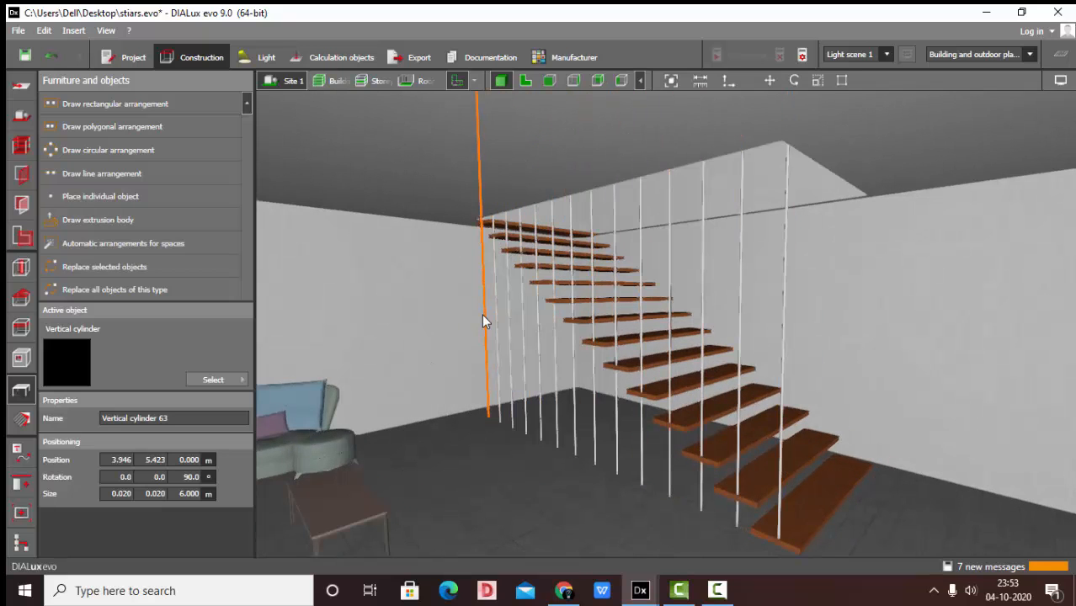
right_drag(381, 301, 418, 306)
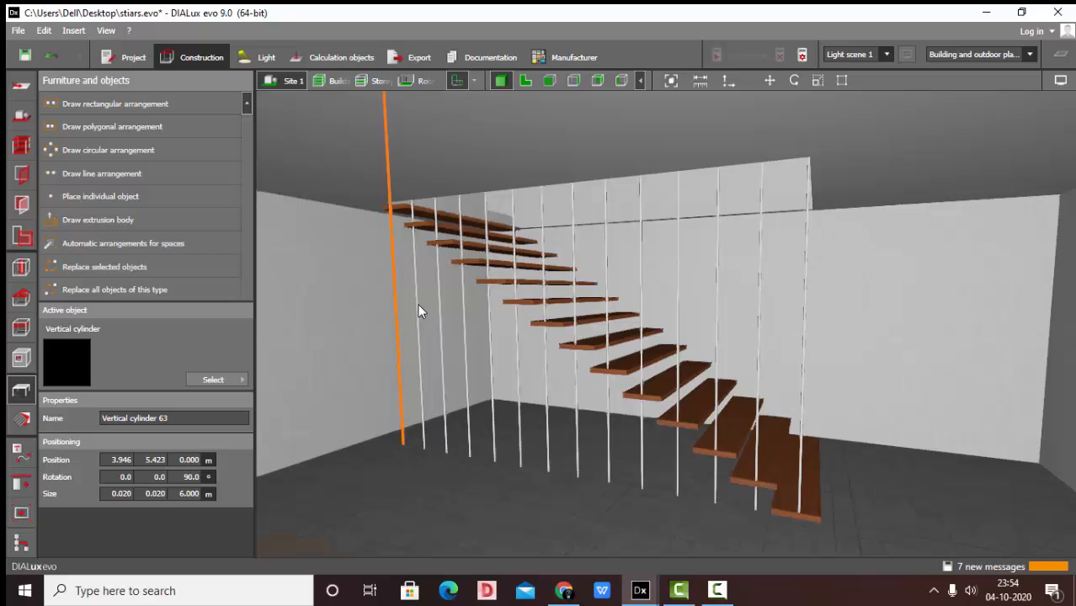
click(768, 81)
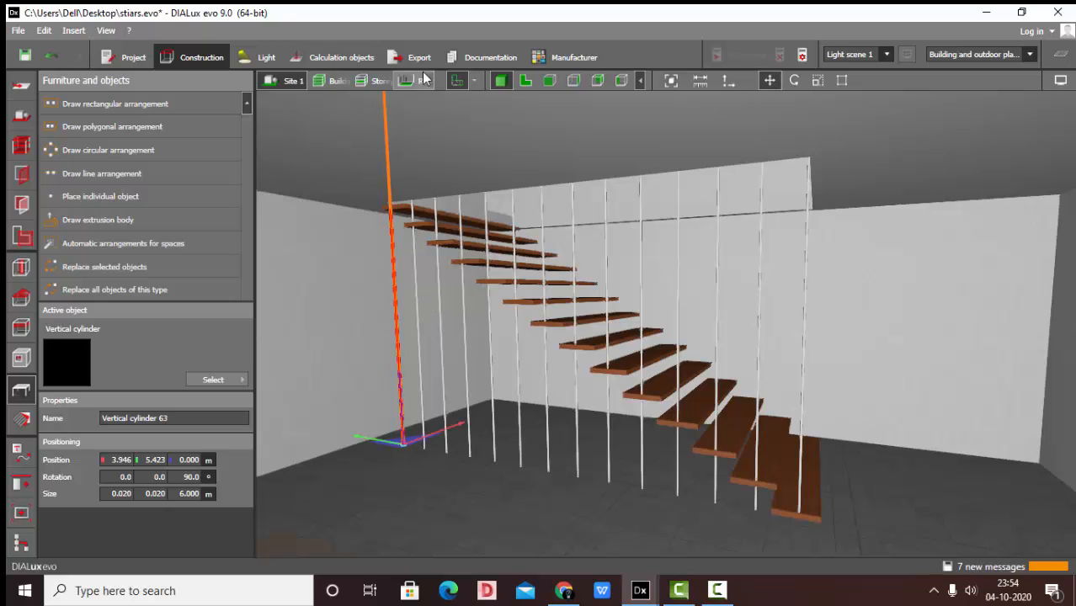
click(526, 81)
click(548, 81)
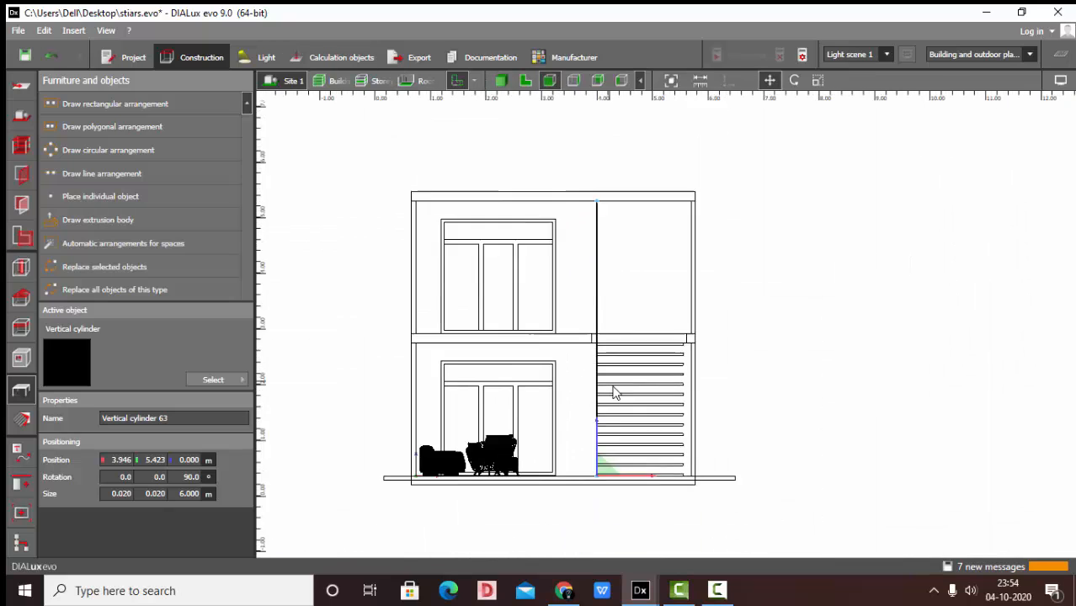
click(573, 80)
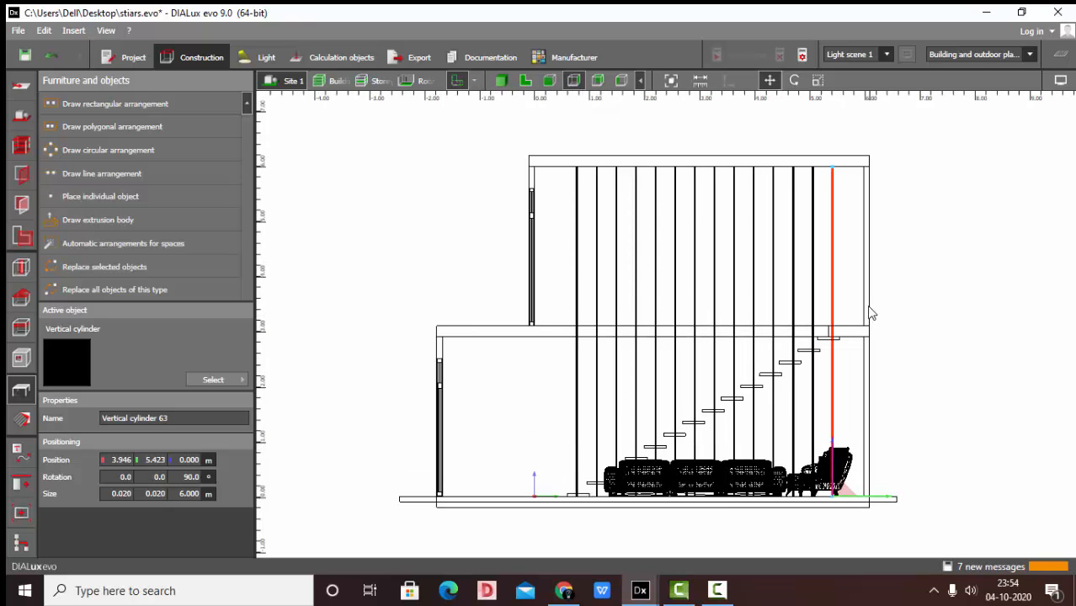
drag(852, 496, 840, 296)
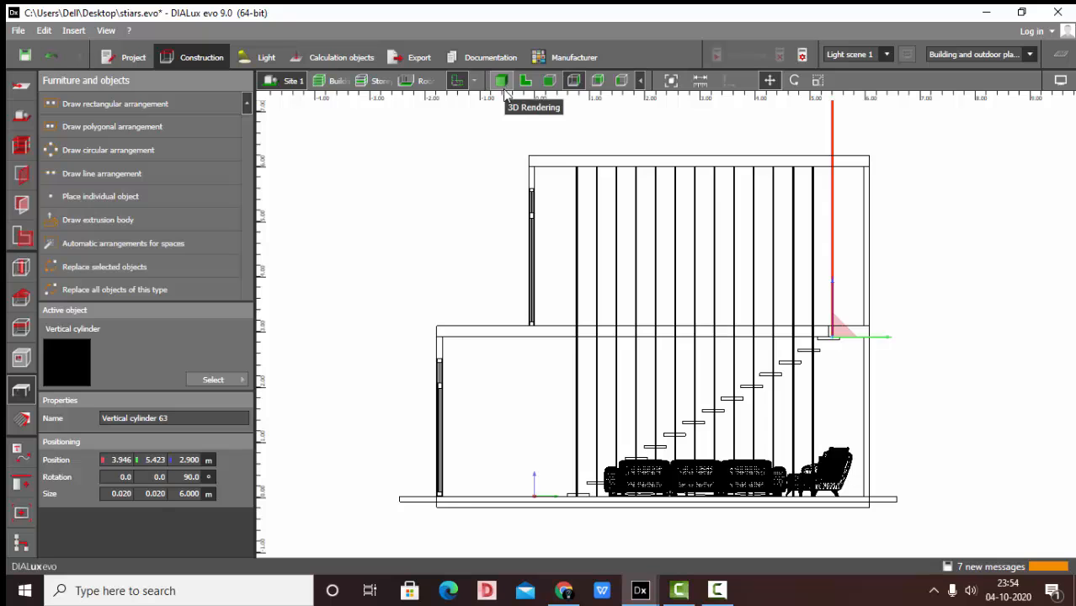
scroll(497, 136, down, 1)
click(501, 80)
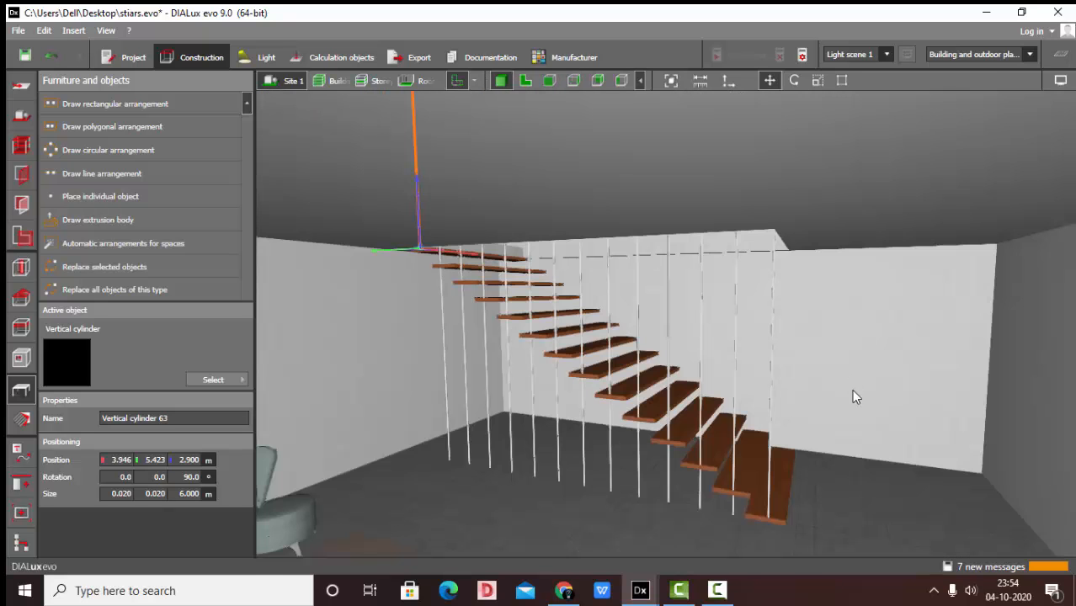
Select the whole group of rods and distribute them evenly in height so each one starts at its own tread
click(853, 391)
click(776, 344)
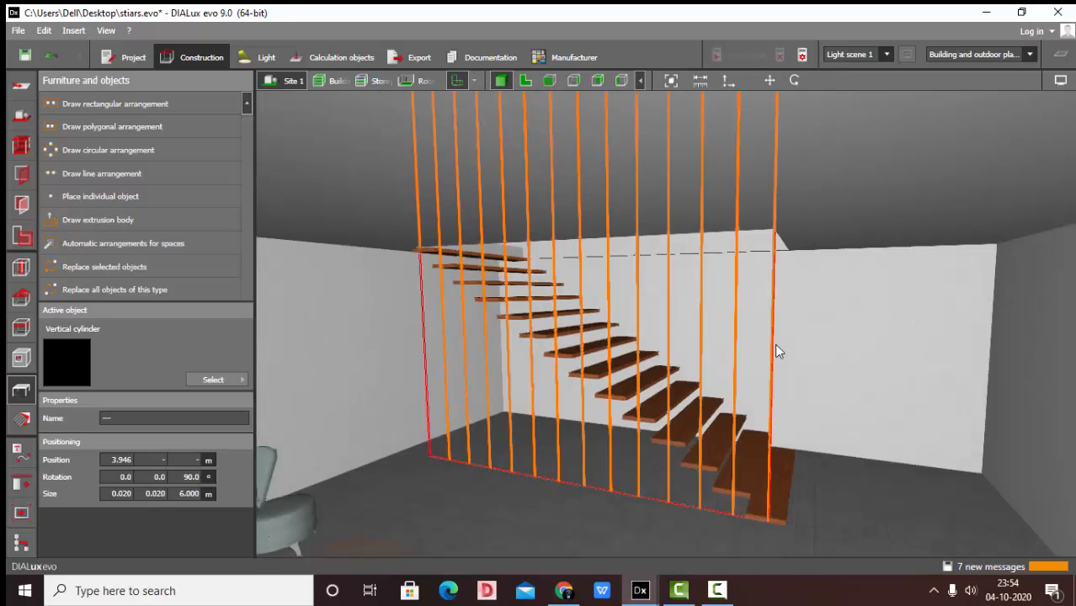
right_drag(775, 343, 841, 425)
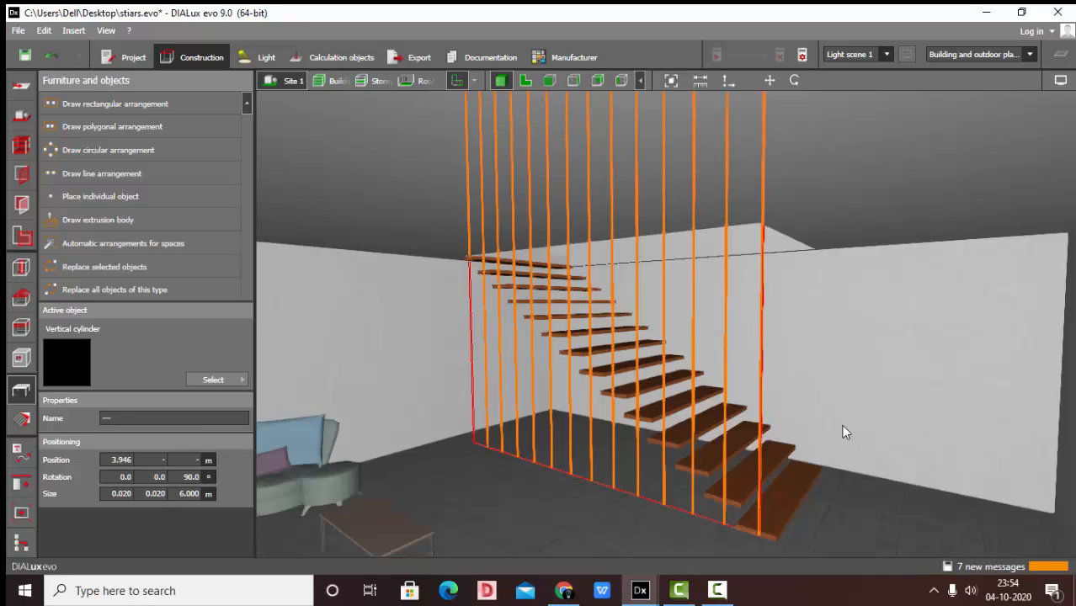
click(22, 484)
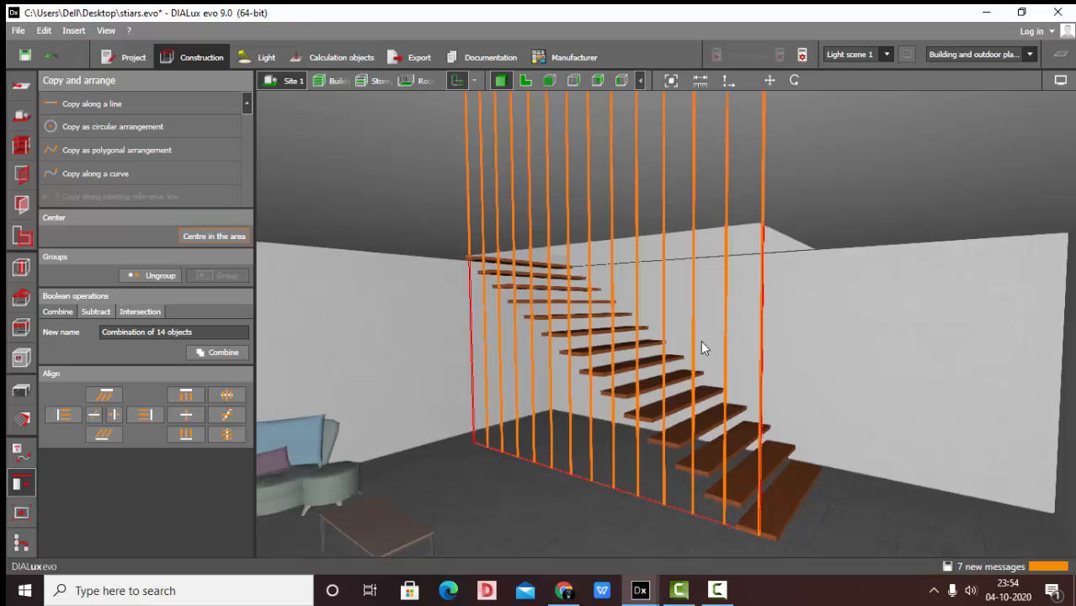
click(229, 433)
click(614, 497)
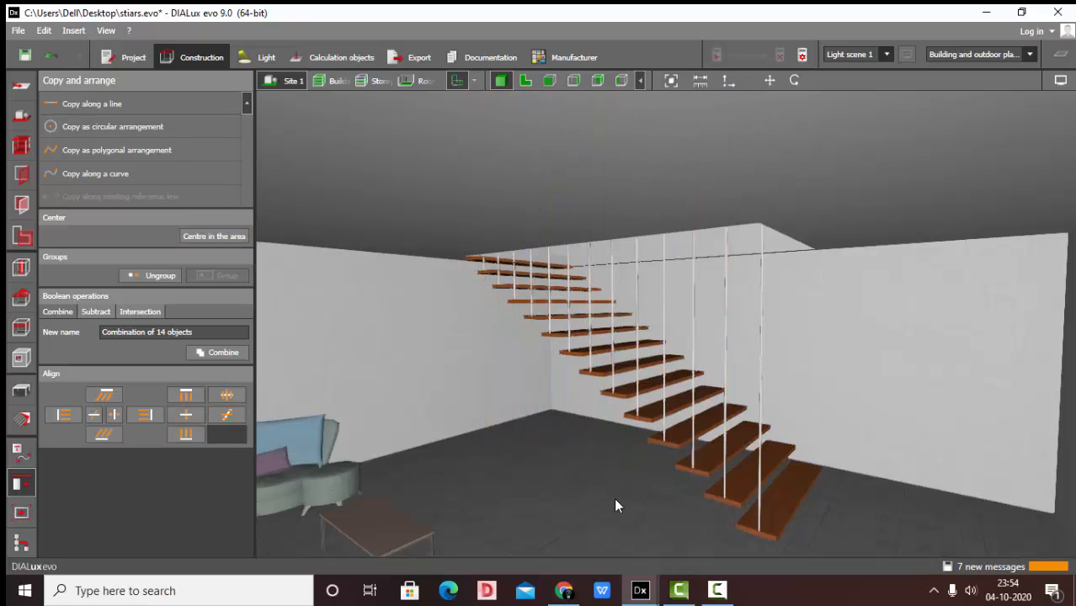
Create a dark brown colour material (red 30, green 8, blue 3) and replace the white material of the staircase rods with it
mouse_move(701, 481)
right_down()
mouse_move(717, 475)
mouse_move(656, 478)
mouse_move(697, 484)
right_up()
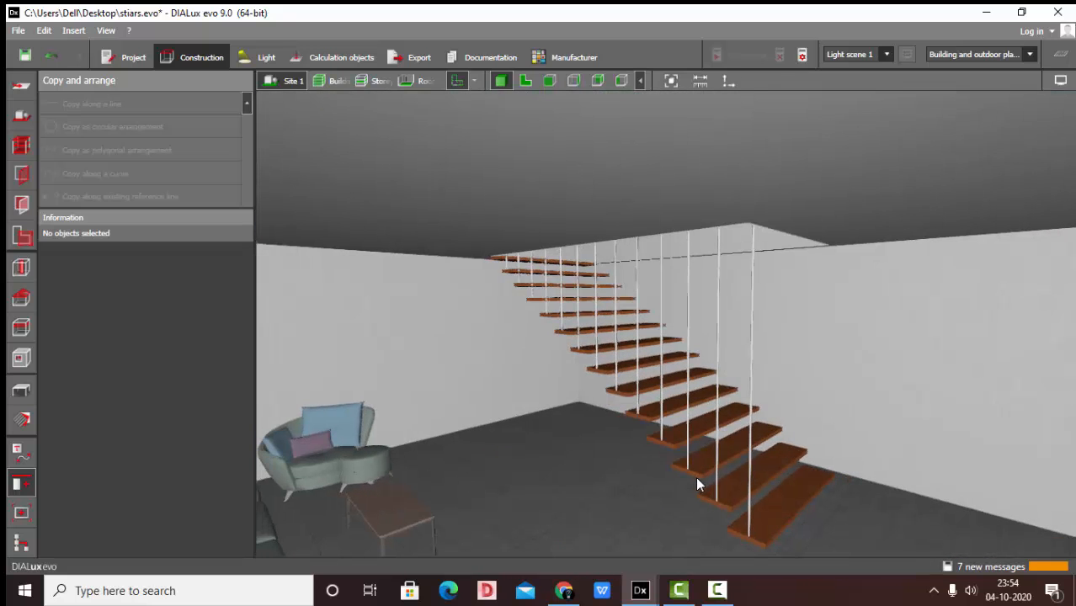
click(22, 420)
click(475, 315)
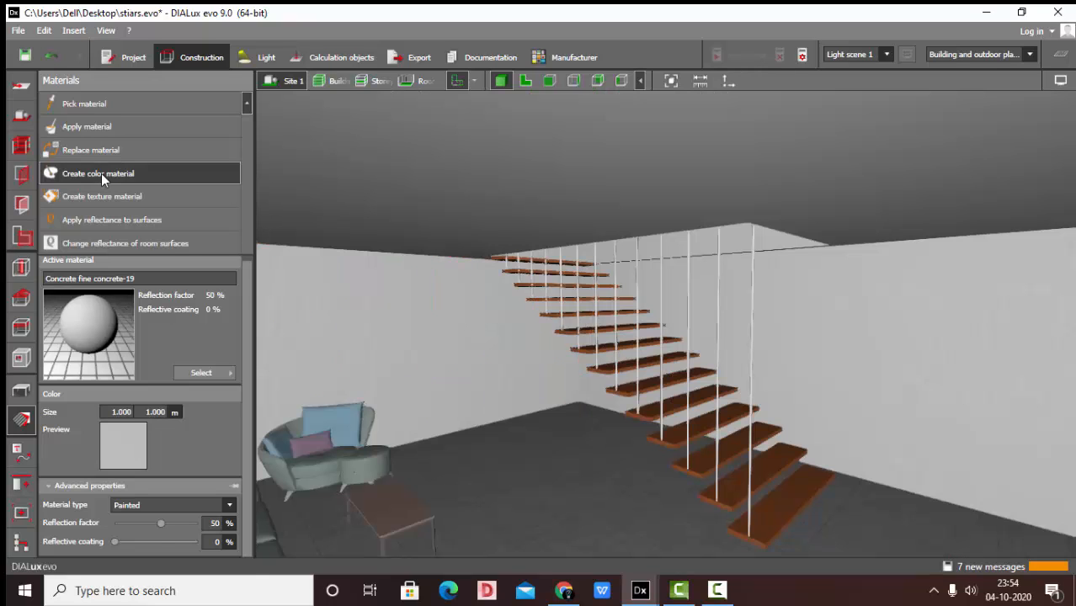
click(101, 173)
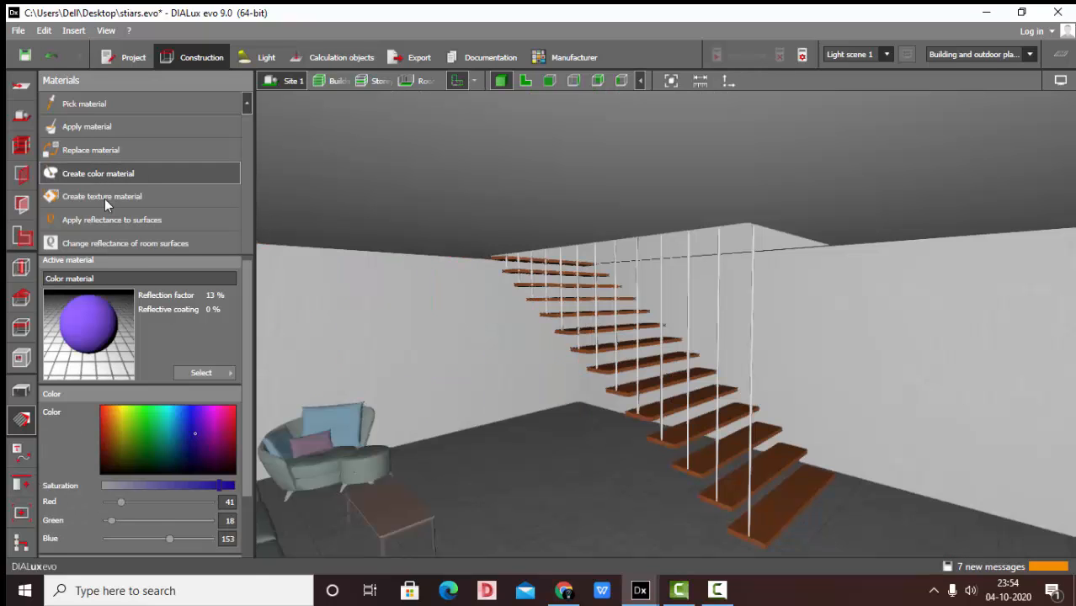
click(104, 464)
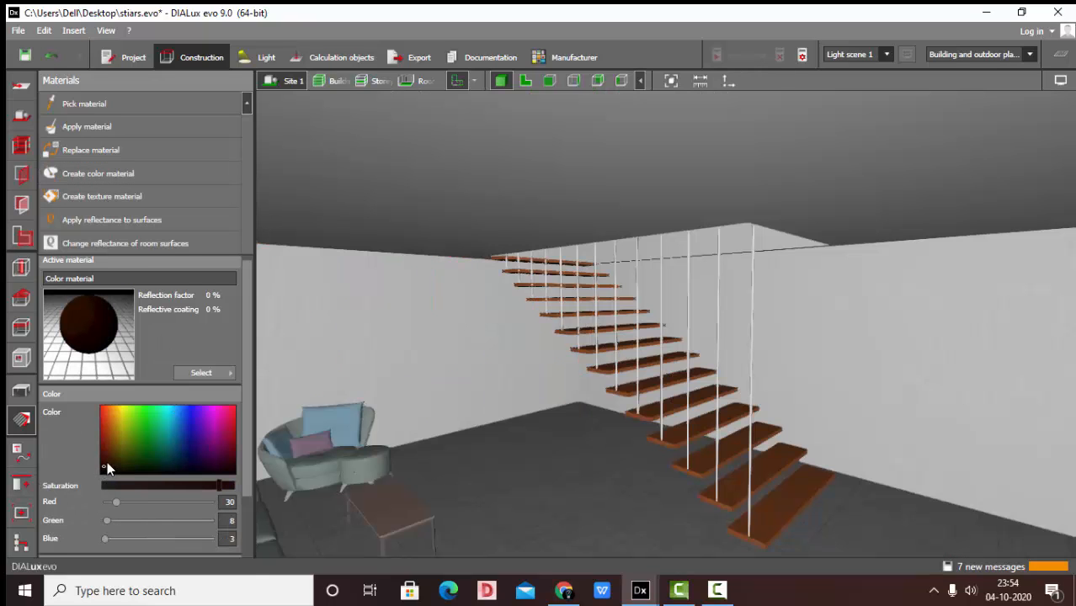
click(95, 150)
scroll(718, 453, up, 1)
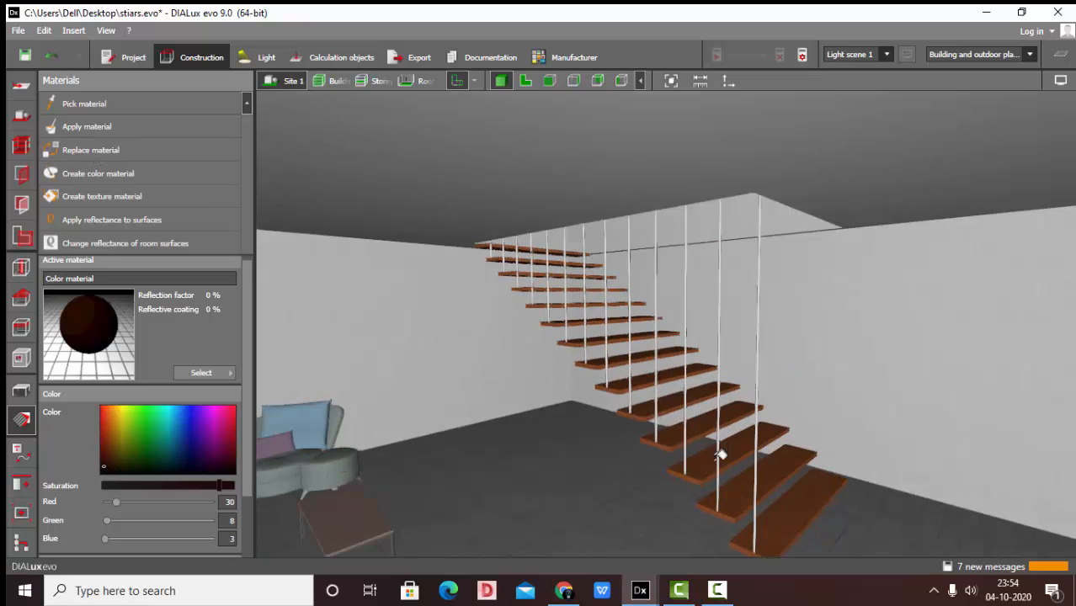
click(756, 469)
Examine the recoloured rods and the wooden treads from several angles inside the room
scroll(690, 279, down, 3)
right_drag(708, 312, 730, 331)
scroll(702, 292, up, 3)
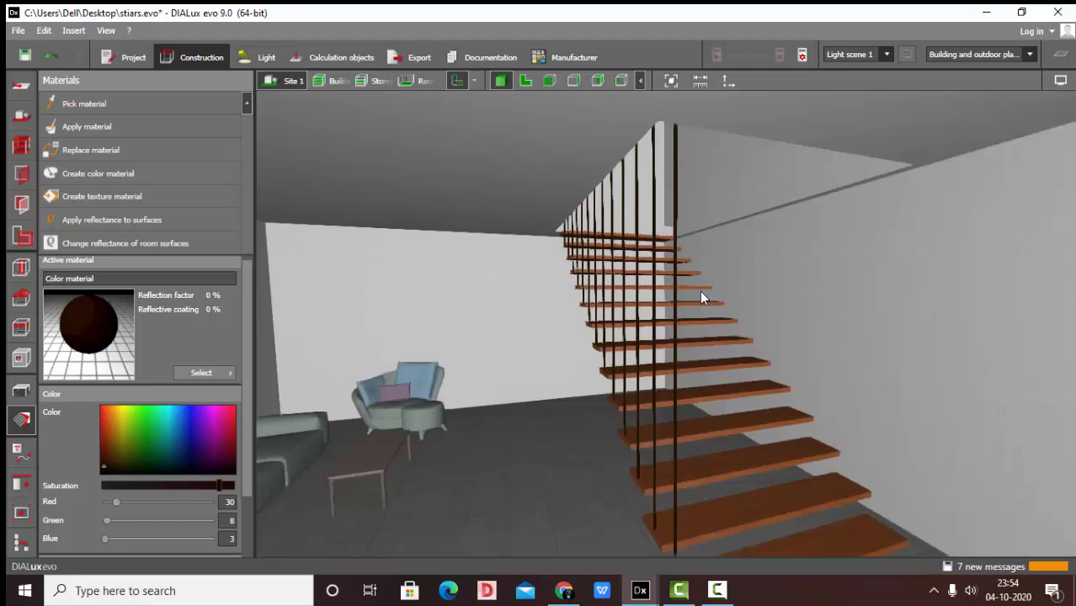
right_drag(701, 296, 699, 327)
click(23, 391)
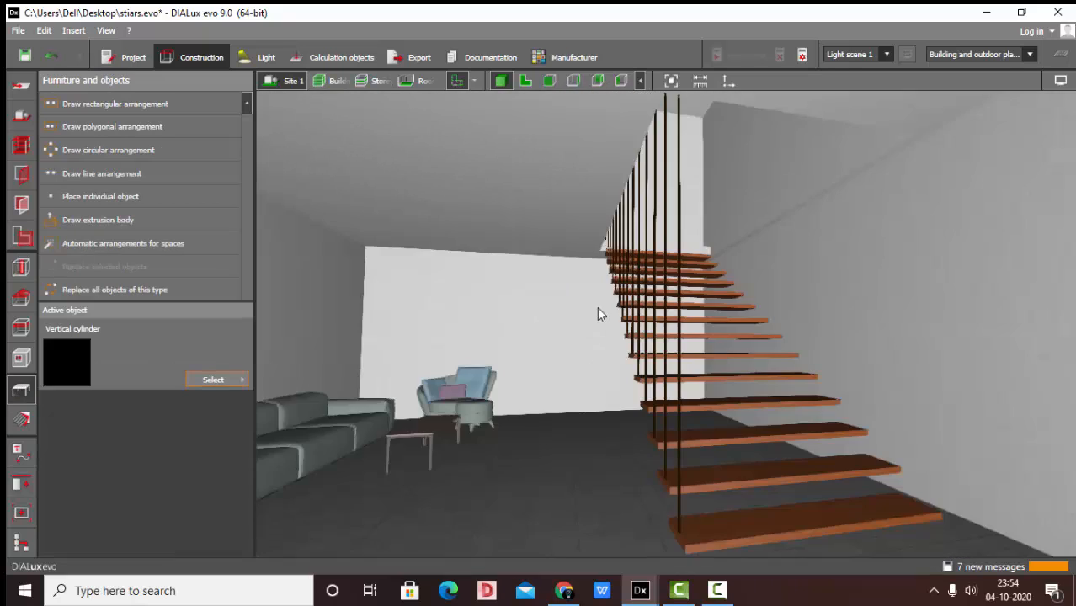
right_drag(598, 312, 613, 379)
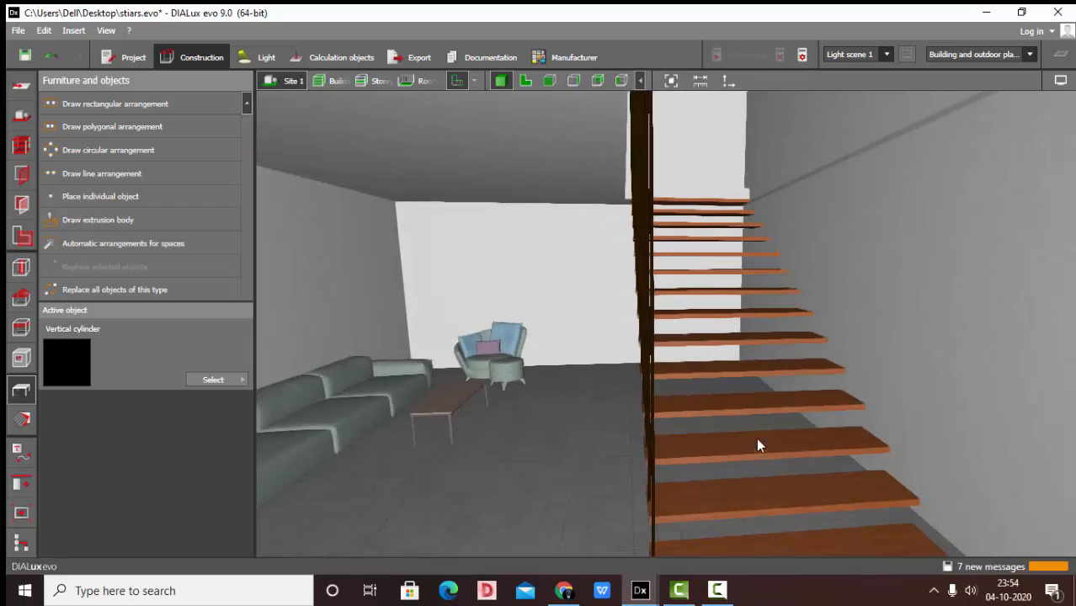
right_drag(756, 445, 682, 432)
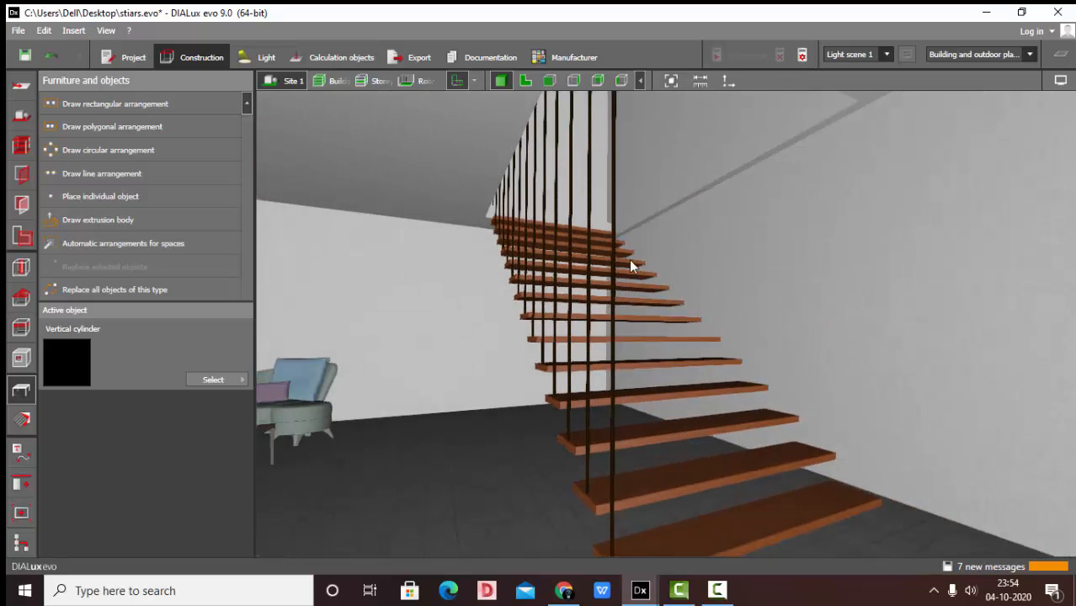
right_drag(630, 265, 808, 411)
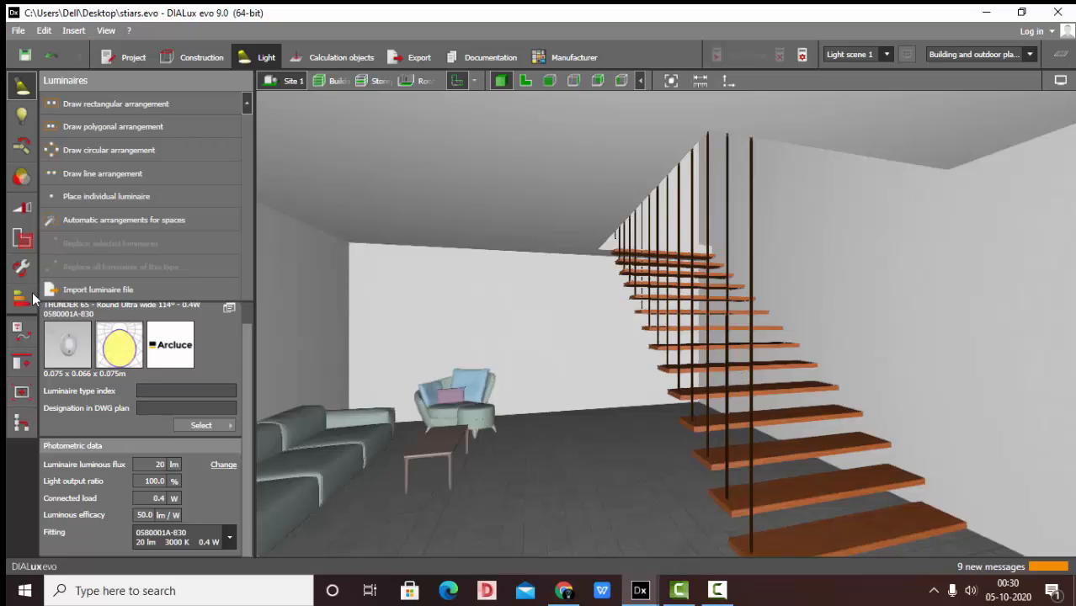
Place an individual THUNDER 65 Round Ultra wide 114° 0.4W luminaire low on the side wall beside the lowest tread, dismissing the space notification
scroll(266, 362, up, 2)
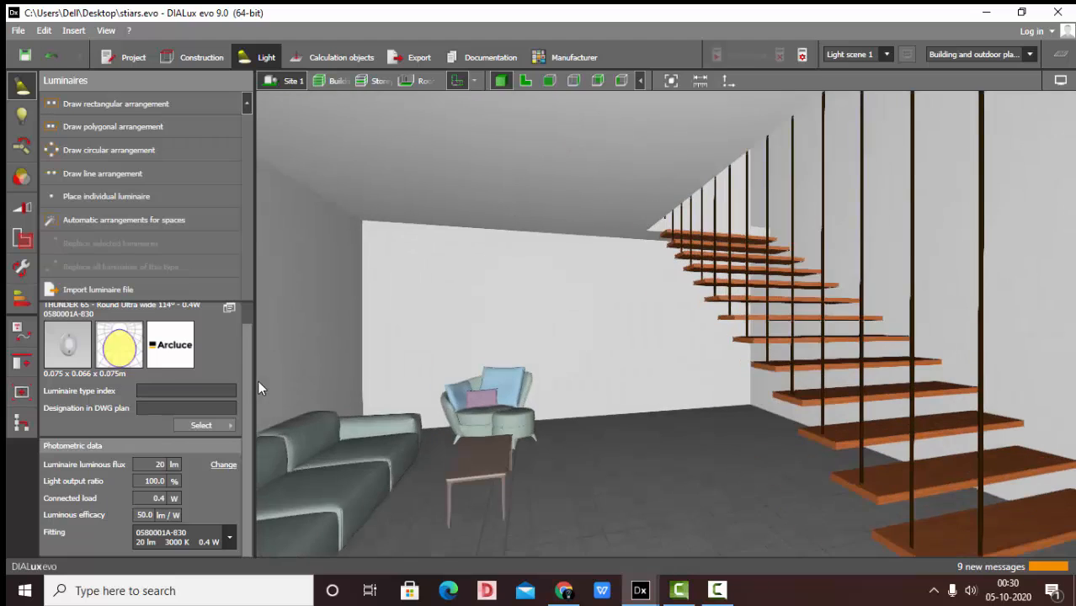
scroll(144, 380, up, 1)
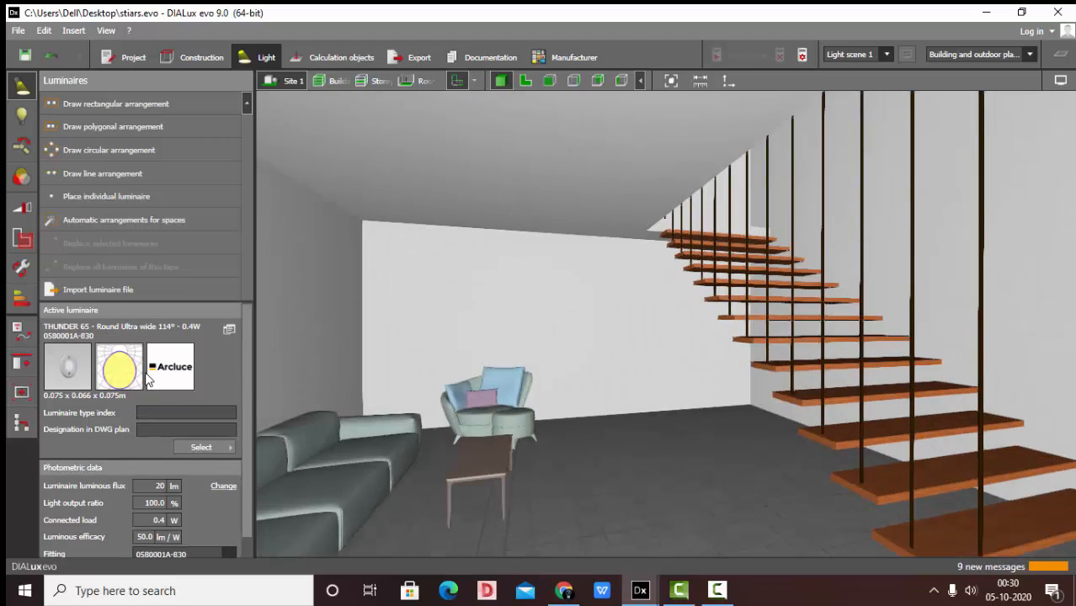
scroll(336, 363, down, 1)
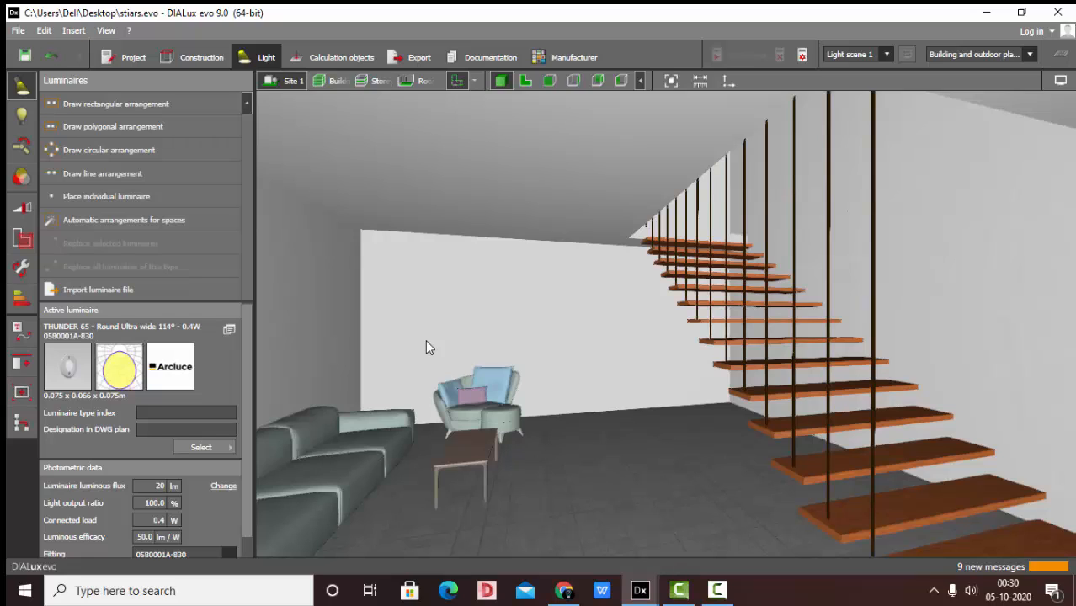
click(18, 118)
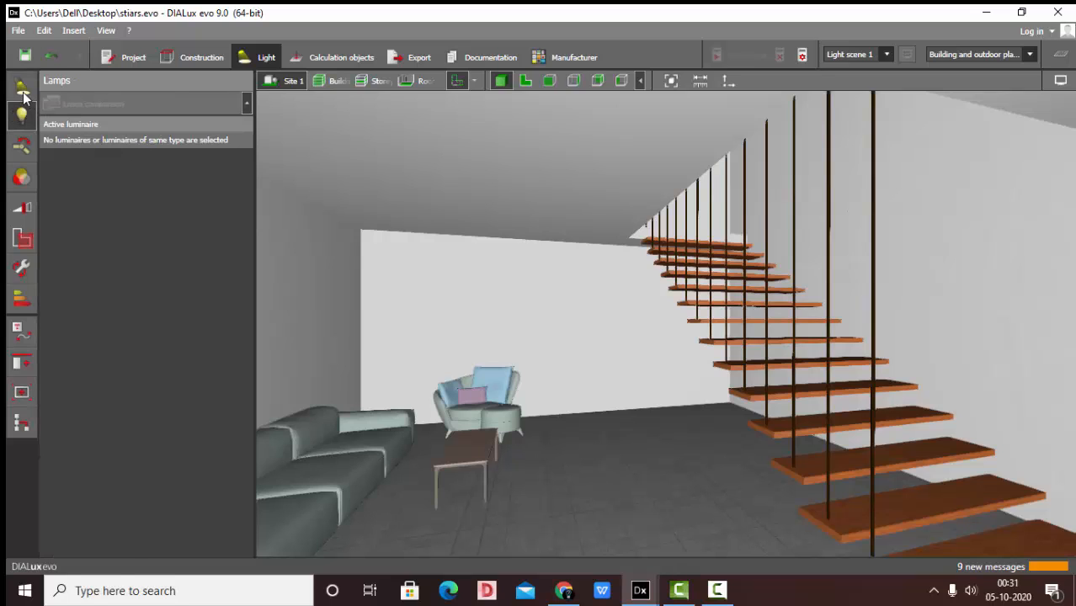
click(22, 89)
click(169, 196)
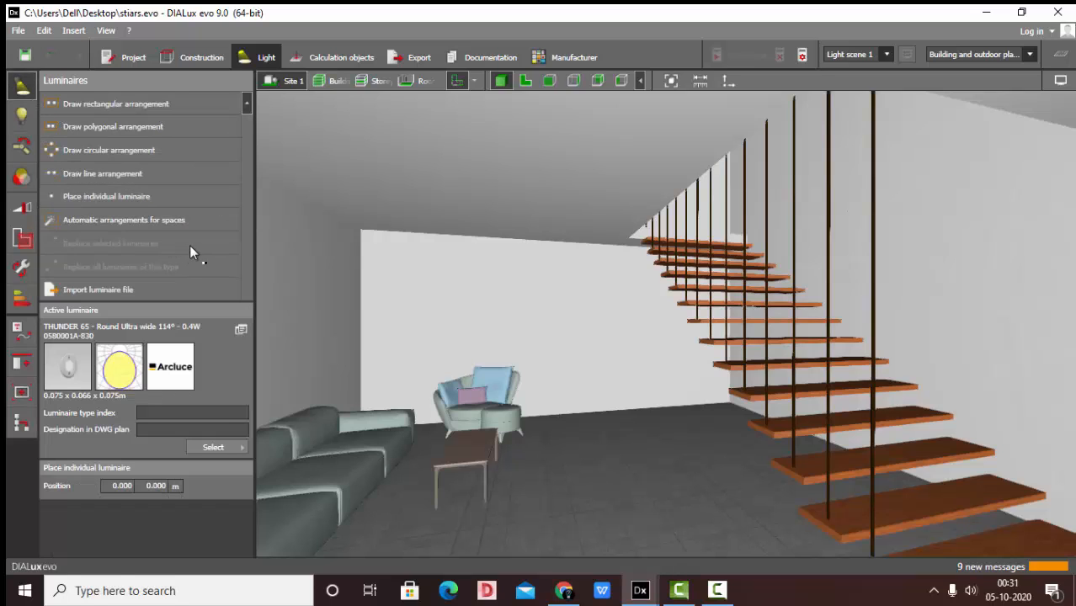
scroll(547, 262, down, 1)
scroll(1063, 482, up, 1)
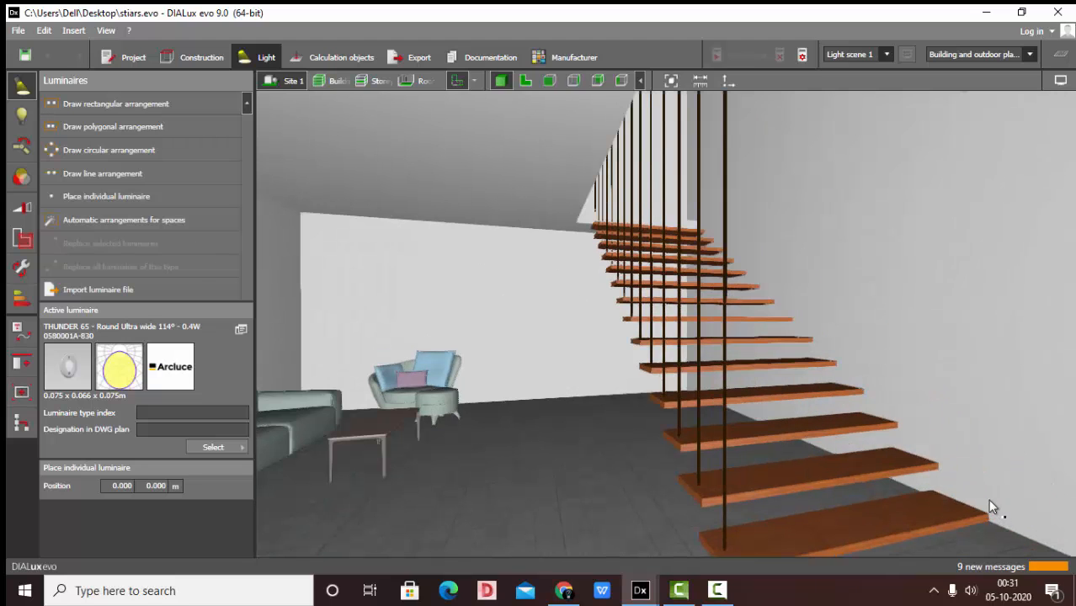
click(967, 495)
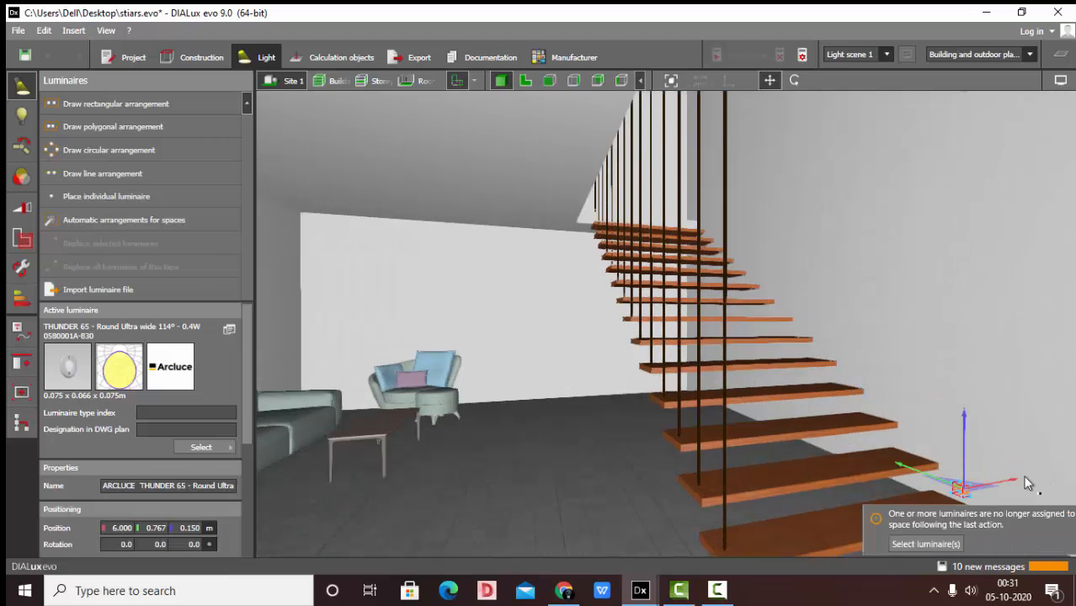
key(Escape)
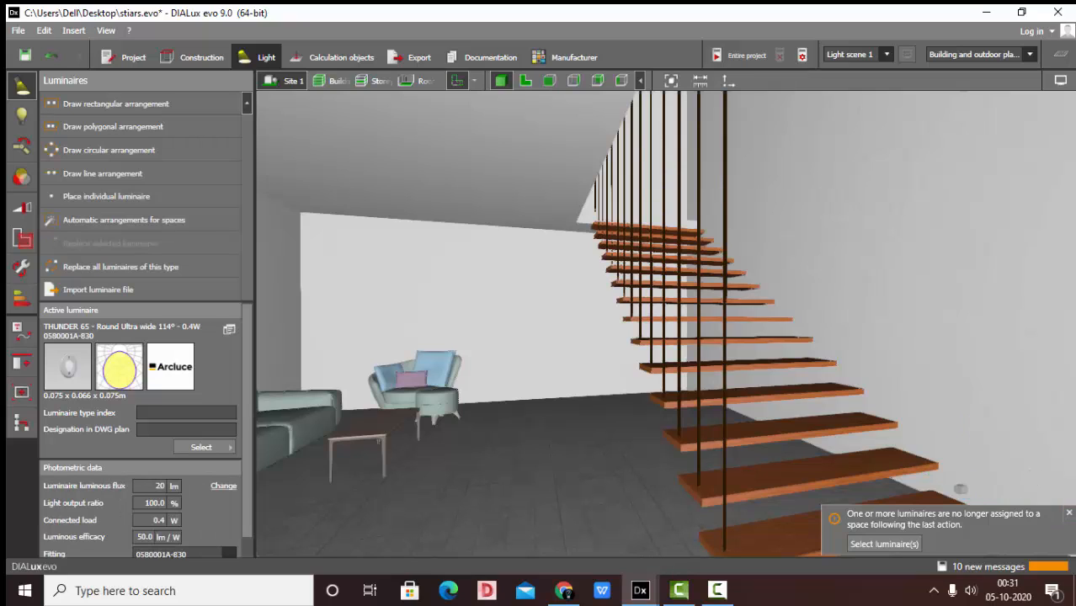
click(1069, 513)
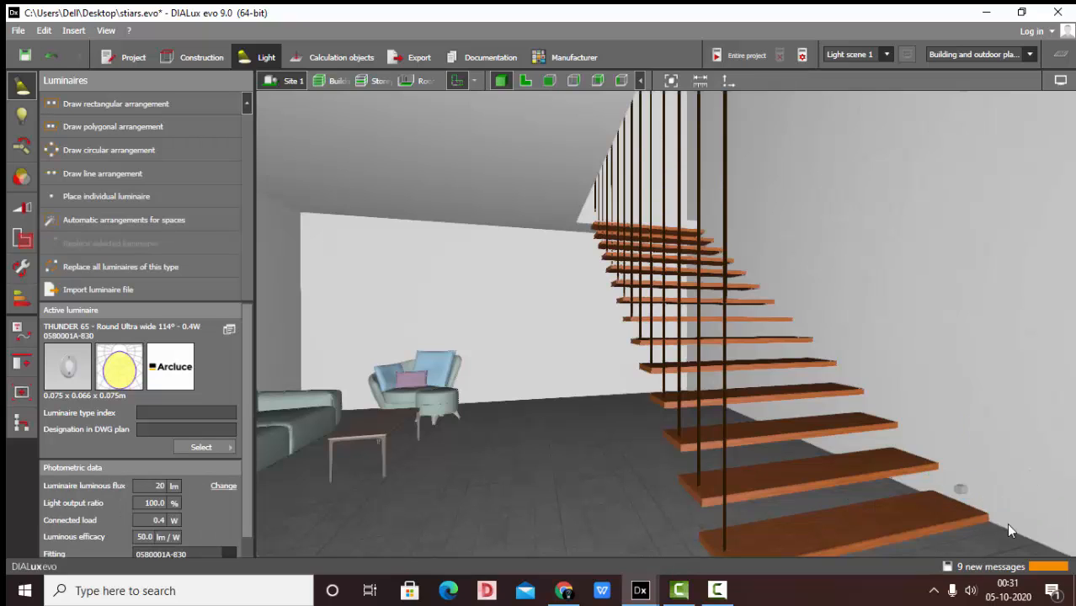
Rotate the wall luminaire by -180° about its vertical axis in plan view so its body sits inside the wall
click(961, 491)
click(524, 80)
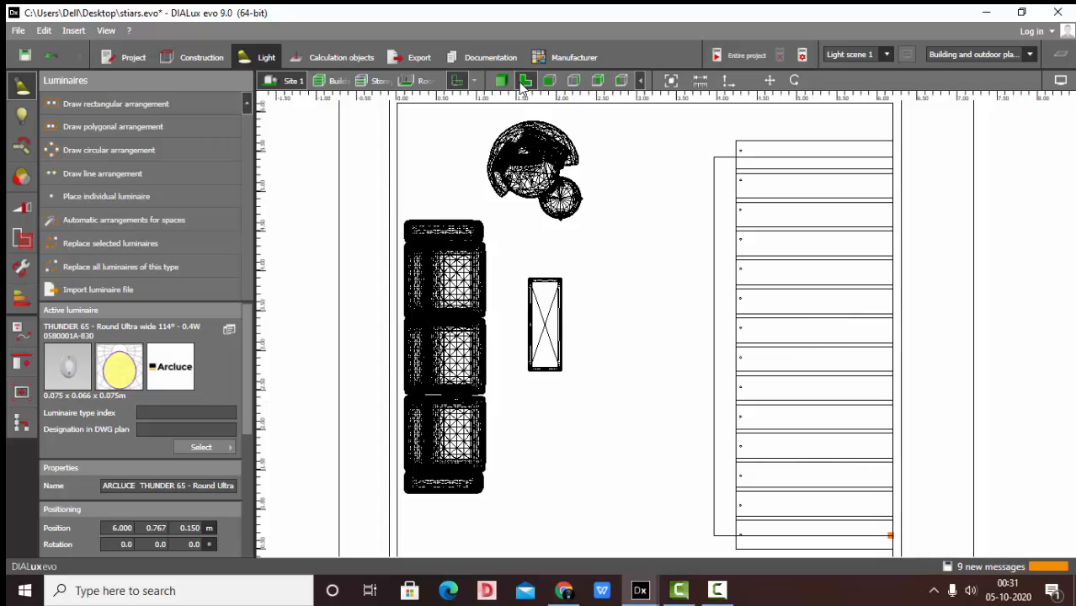
scroll(851, 488, up, 5)
scroll(832, 437, up, 6)
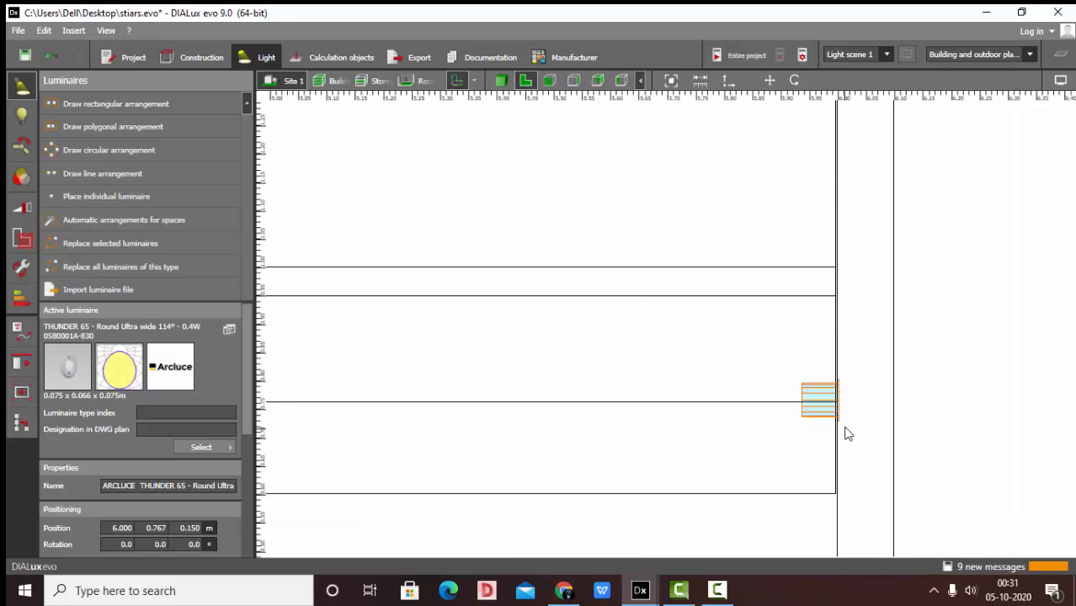
click(794, 80)
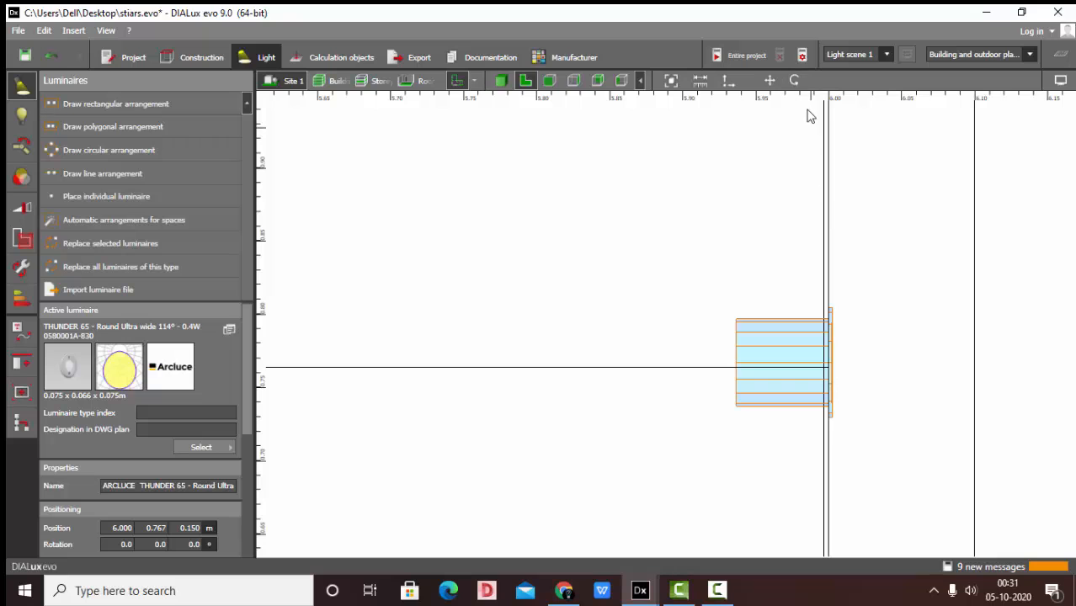
scroll(880, 383, up, 2)
drag(893, 391, 796, 390)
scroll(859, 445, up, 1)
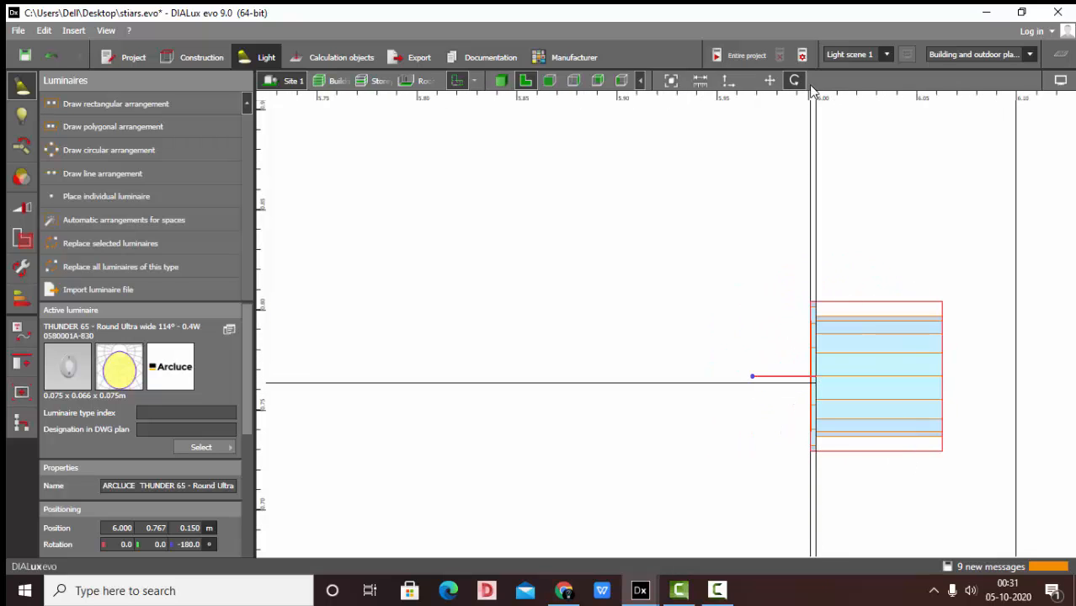
Shift the rotated luminaire slightly along X to about 5.997 m so it sits flush with the wall face
scroll(827, 404, up, 3)
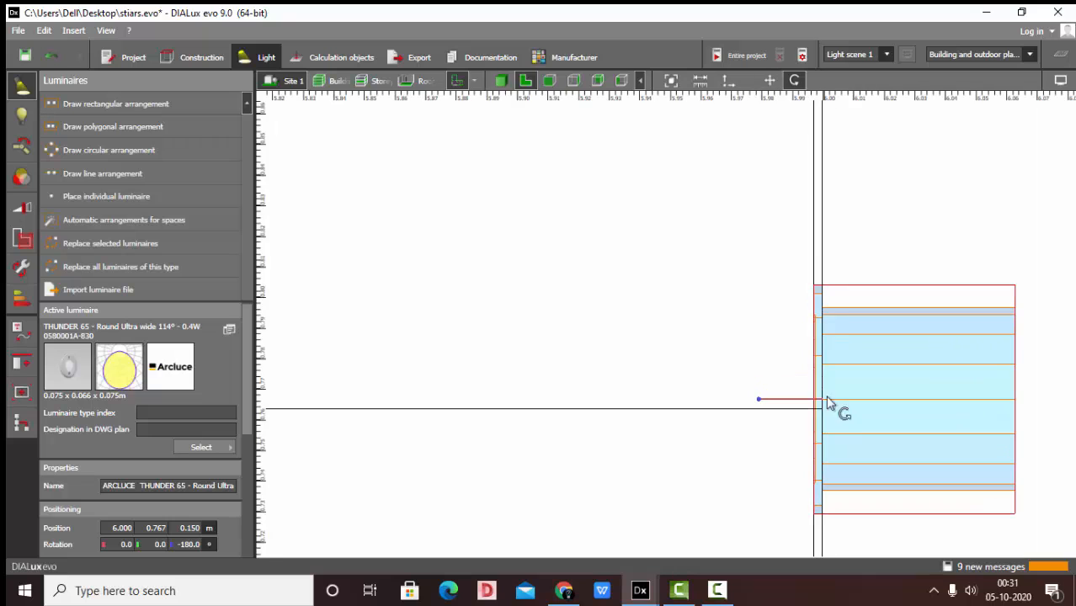
click(770, 80)
scroll(860, 345, up, 2)
drag(859, 408, 856, 434)
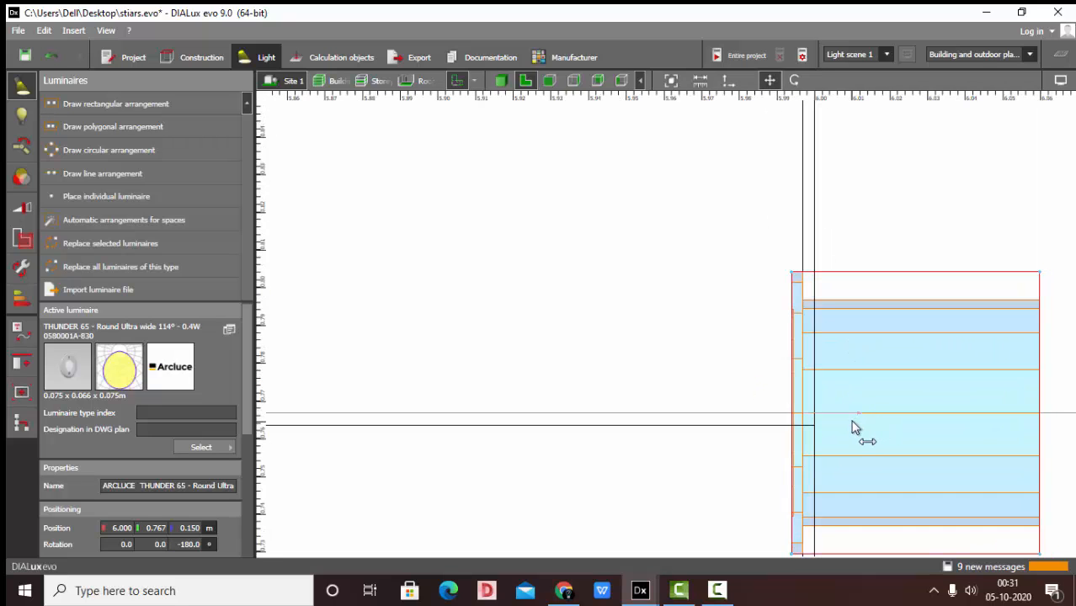
Examine the recessed wall luminaire beside the lowest tread in 3D, up close and together with the whole staircase
click(502, 82)
scroll(957, 439, down, 2)
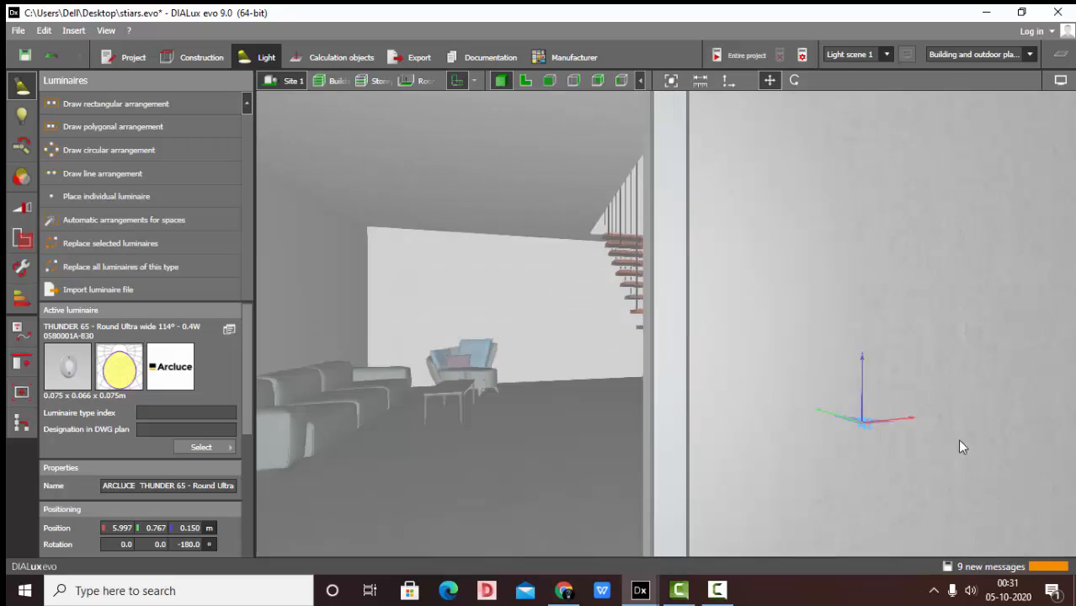
scroll(957, 439, up, 4)
click(815, 420)
right_drag(815, 420, 826, 437)
scroll(840, 354, up, 3)
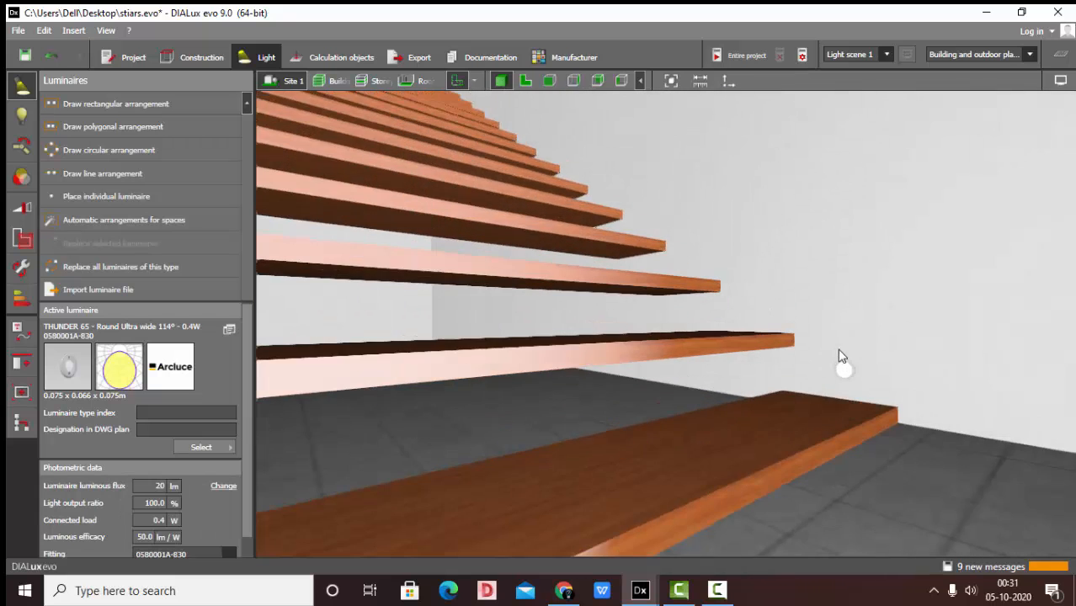
right_drag(840, 354, 876, 377)
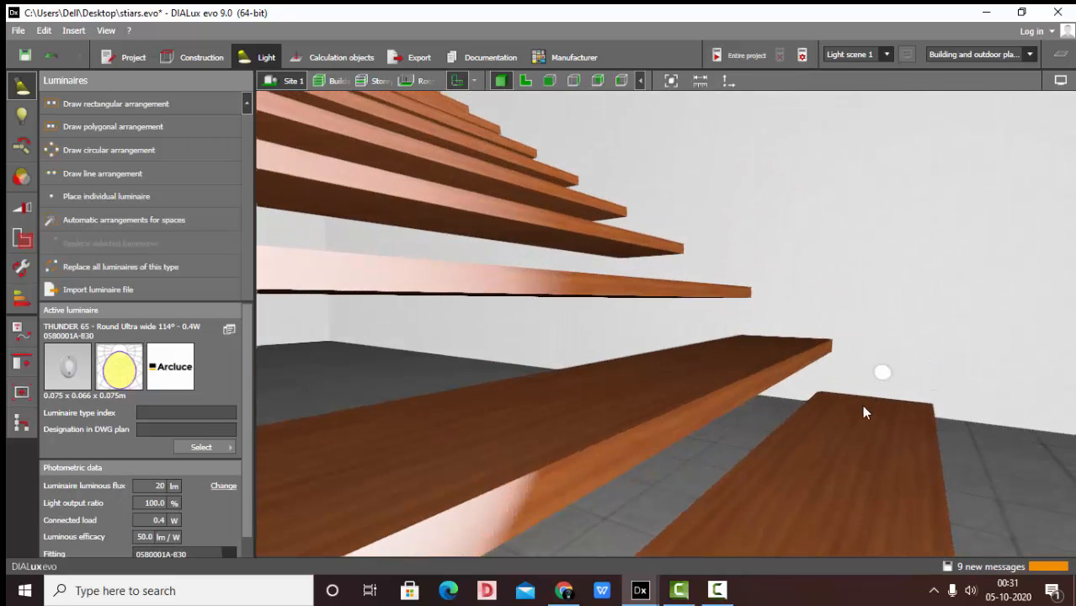
scroll(861, 408, down, 3)
scroll(867, 404, up, 1)
click(869, 400)
scroll(864, 422, down, 1)
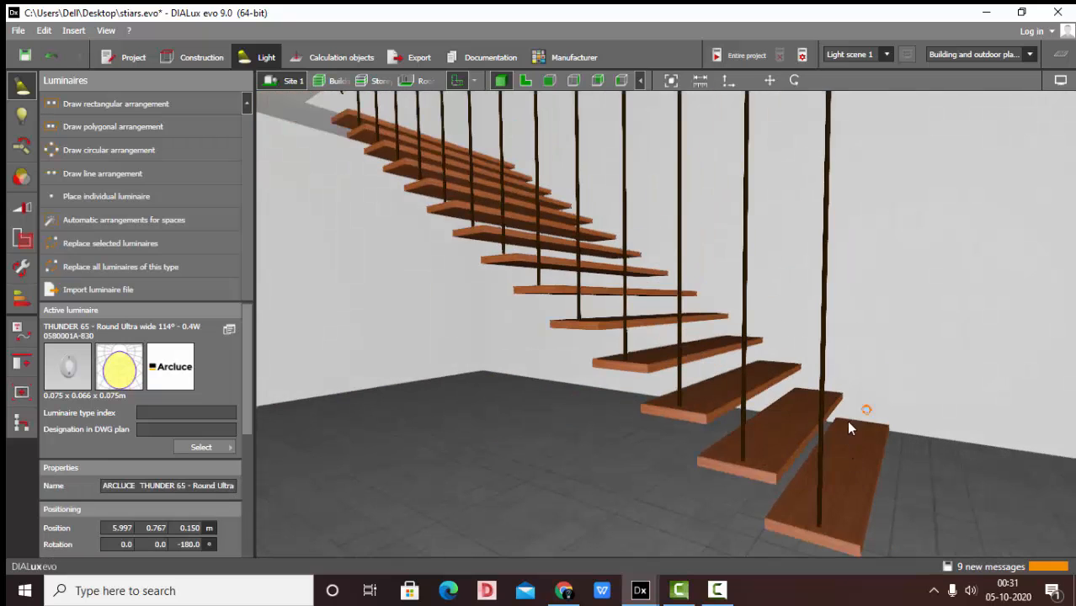
scroll(846, 426, down, 2)
scroll(790, 402, up, 1)
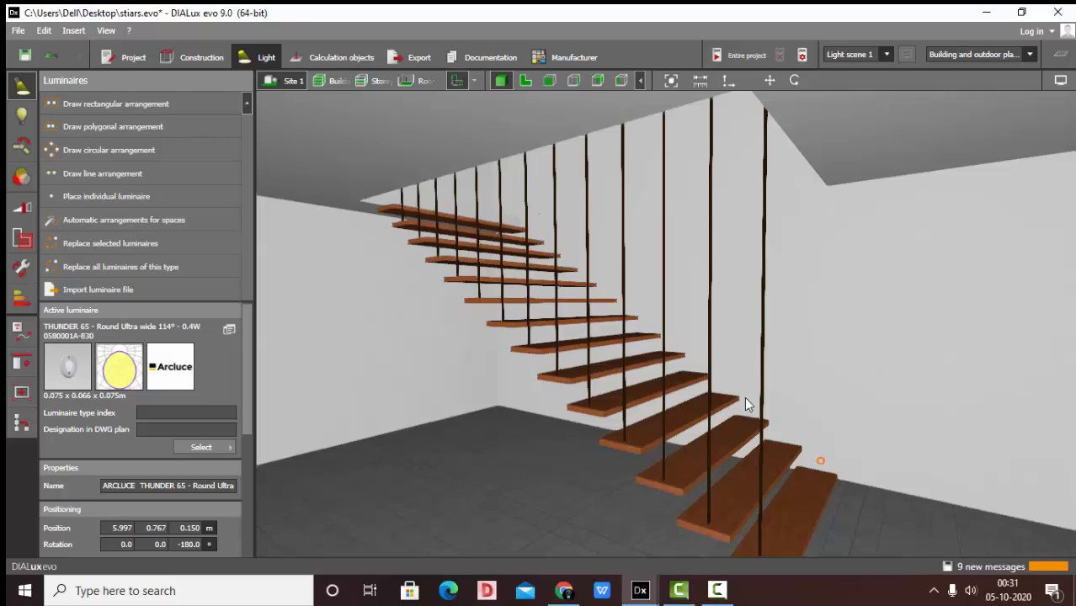
Draw a line arrangement of 13 luminaires, about 5.3 m long, on the side wall from the existing luminaire up to the top tread
click(135, 174)
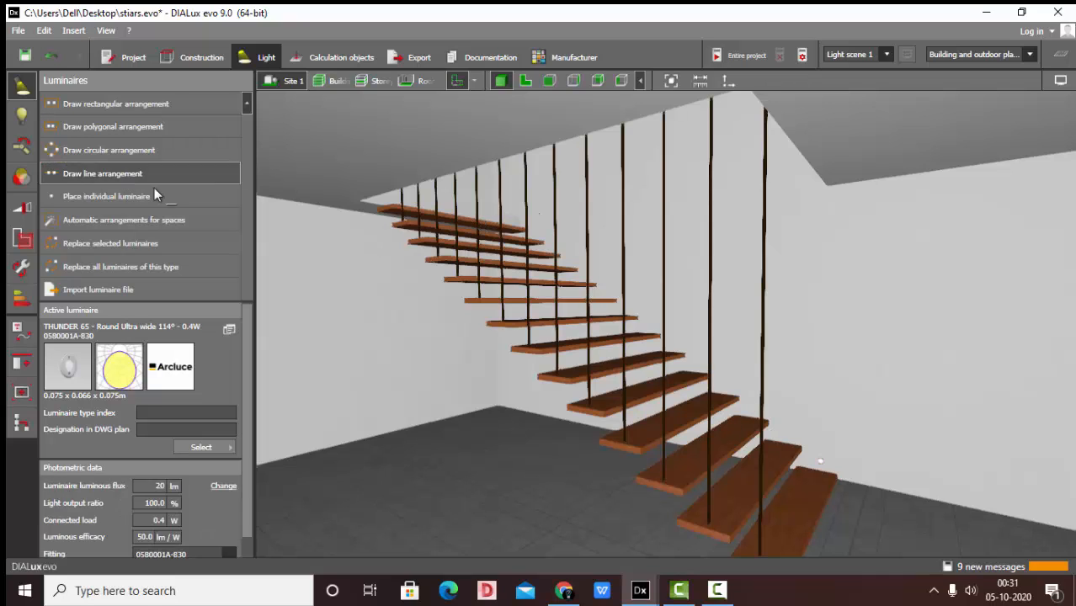
scroll(820, 495, up, 1)
scroll(834, 480, up, 1)
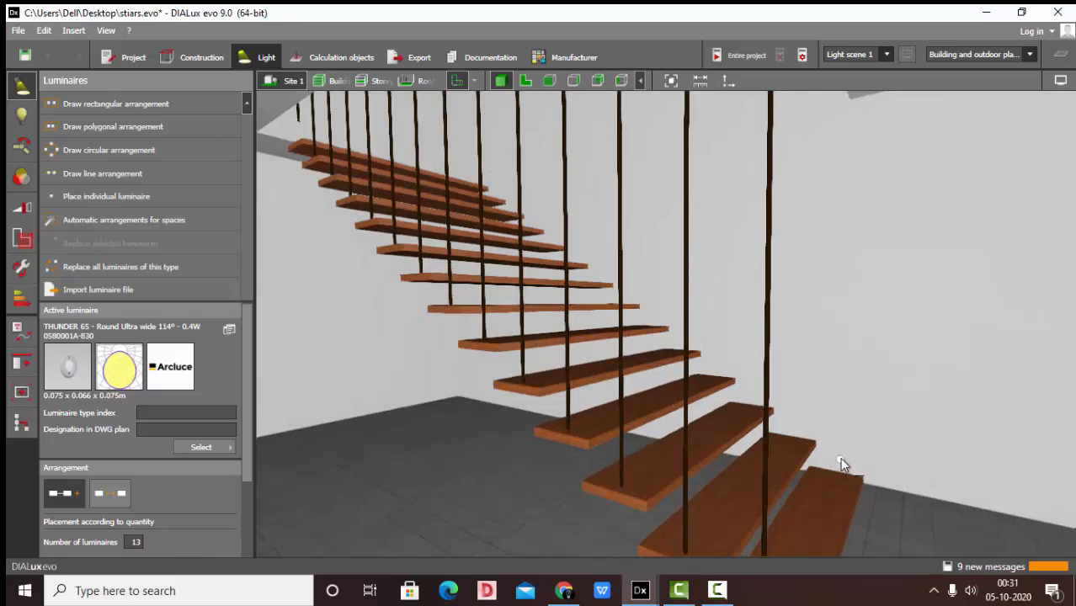
scroll(839, 463, down, 2)
click(840, 463)
scroll(842, 463, down, 1)
scroll(576, 243, up, 5)
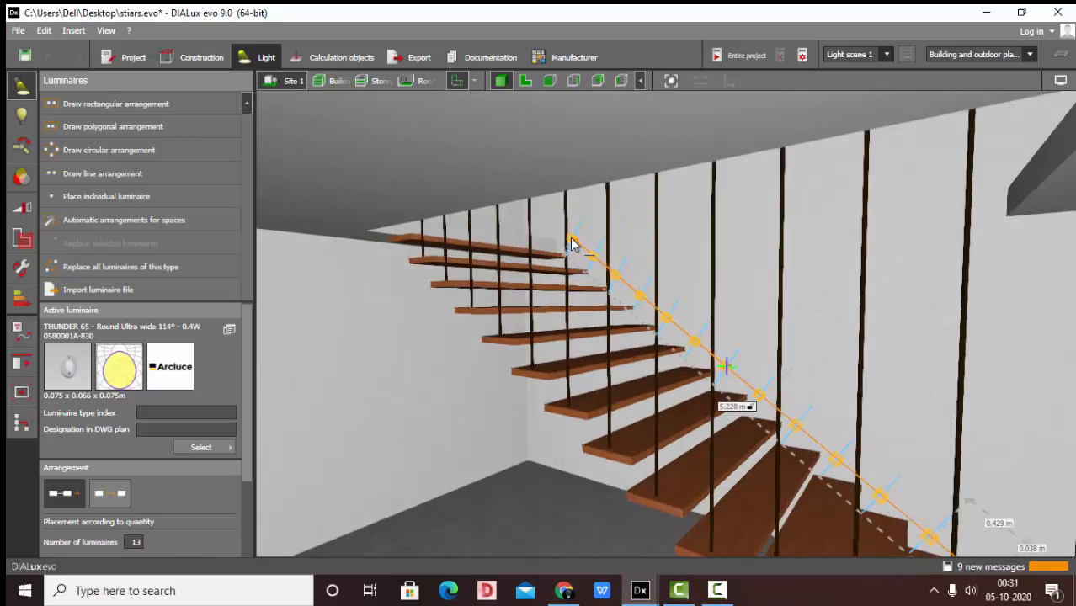
scroll(577, 243, up, 1)
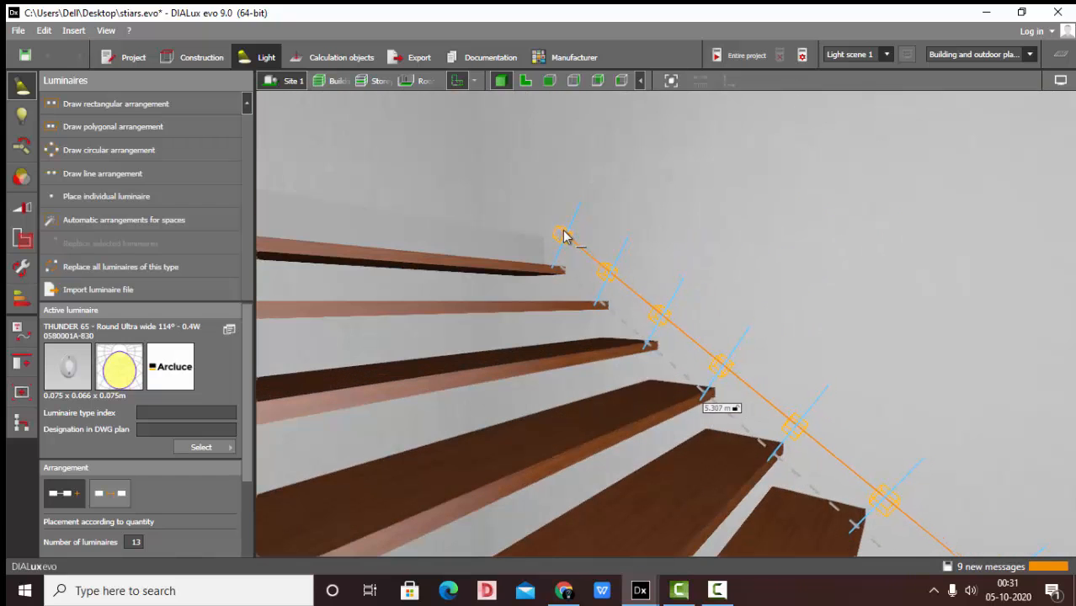
click(561, 226)
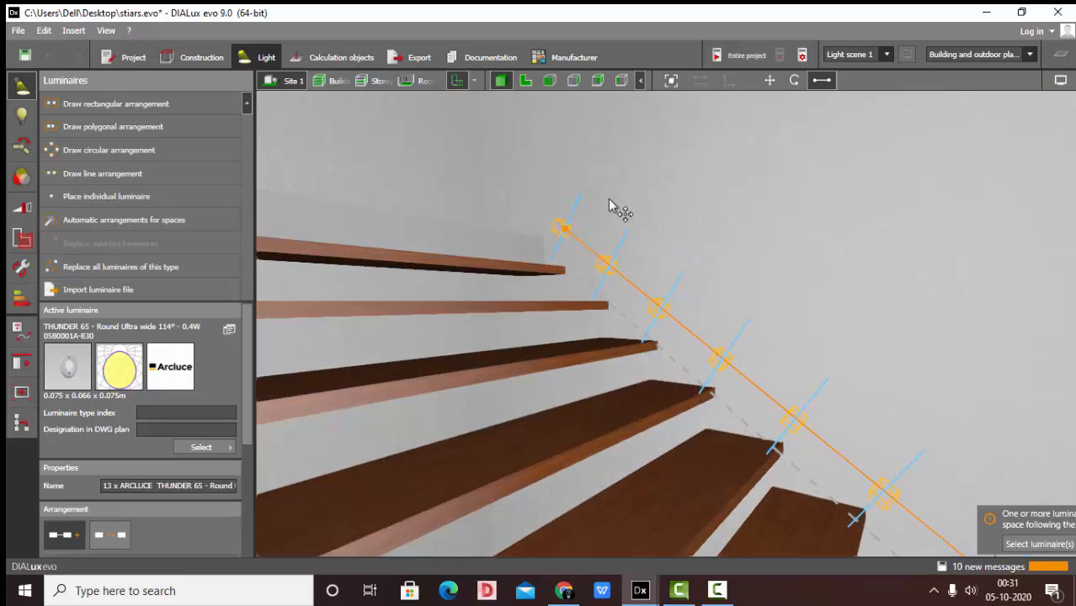
Examine the new line of luminaires along the wall in 3D and in plan view to check how their bodies face
scroll(608, 199, down, 2)
scroll(564, 225, down, 2)
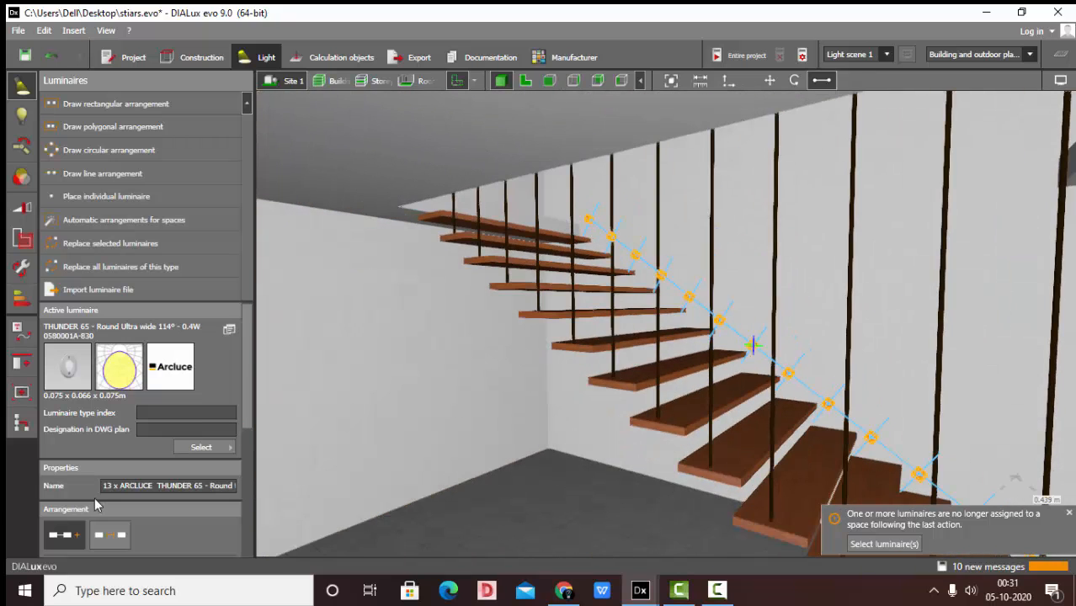
scroll(95, 504, down, 2)
scroll(676, 305, down, 4)
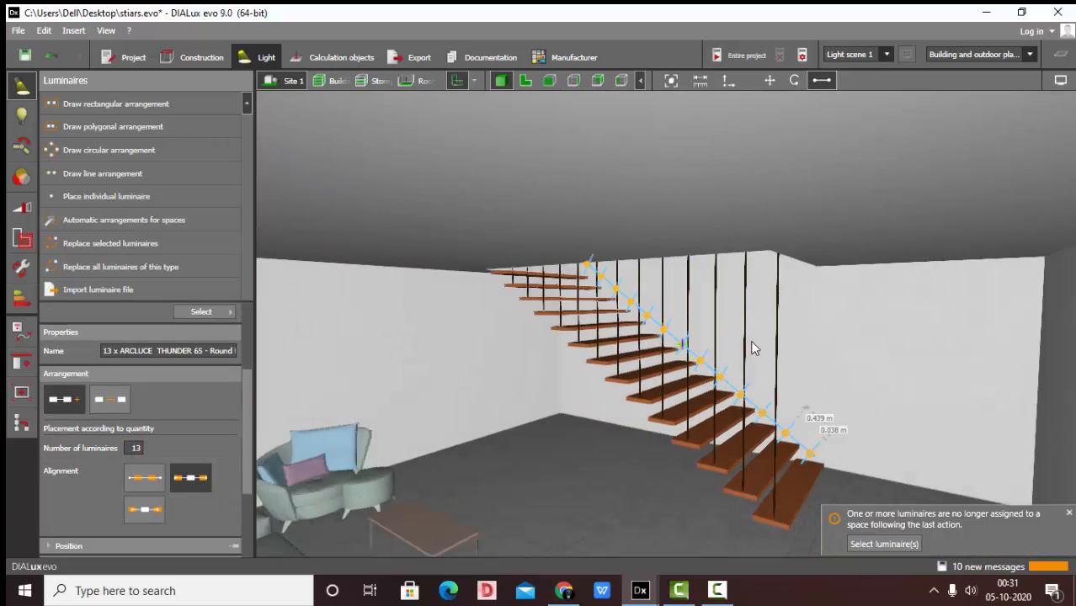
scroll(821, 433, up, 2)
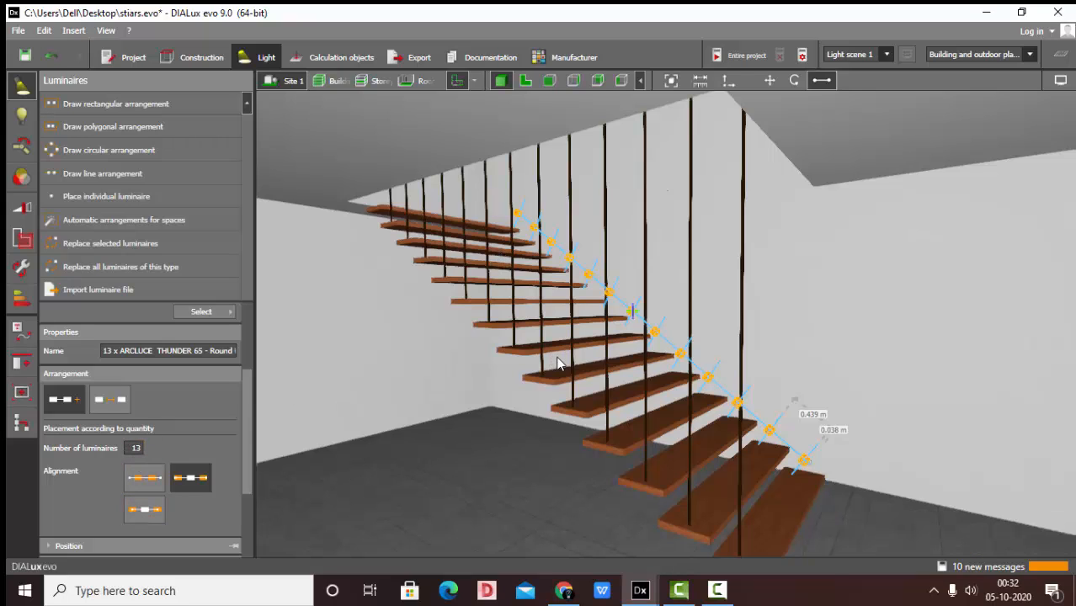
click(525, 80)
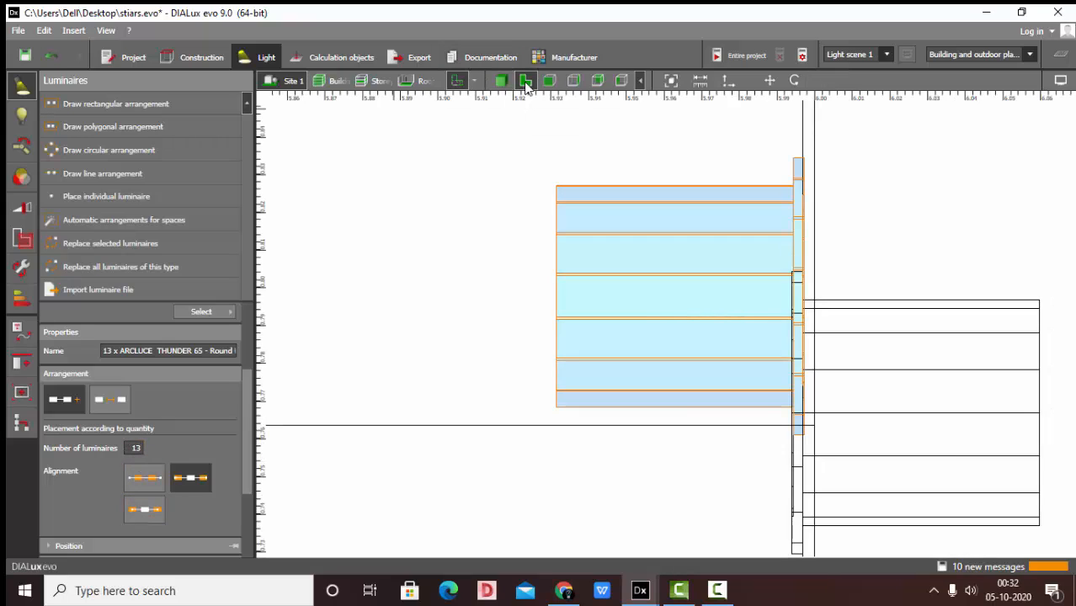
scroll(655, 435, down, 10)
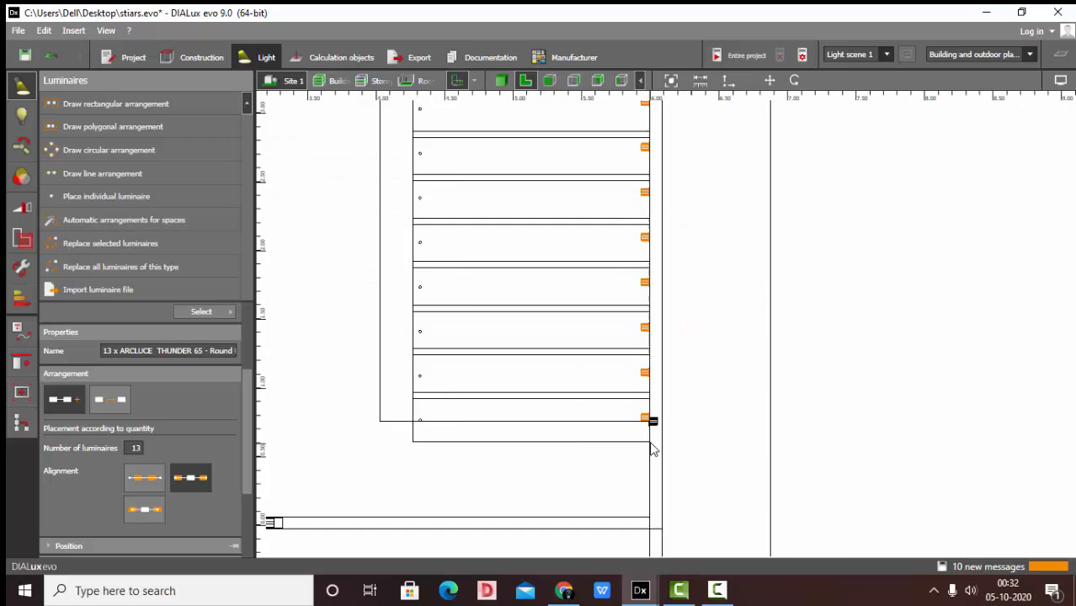
scroll(651, 434, down, 3)
scroll(665, 275, up, 4)
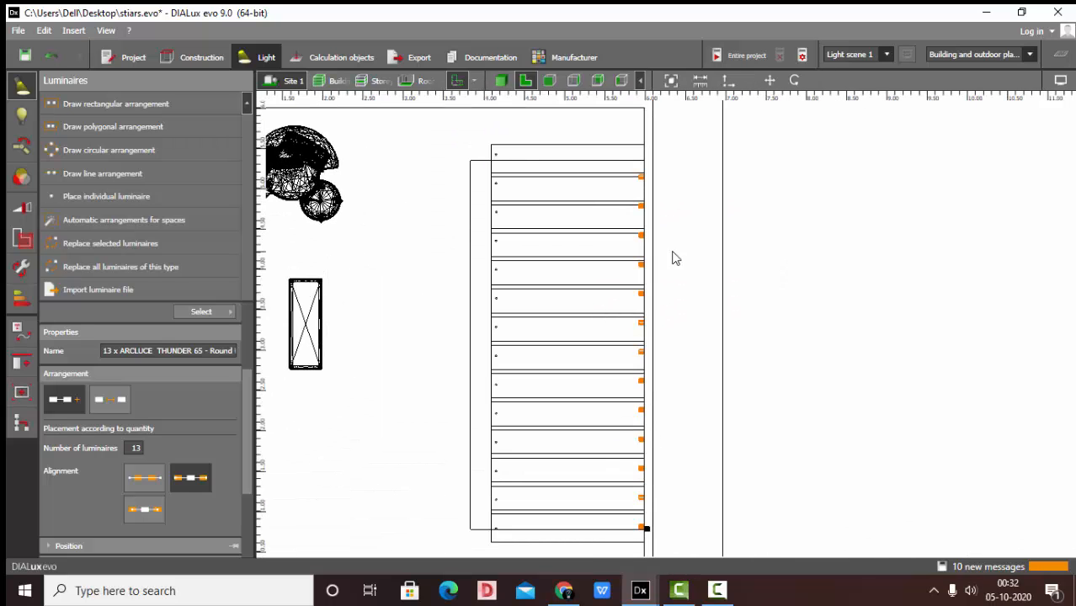
click(501, 81)
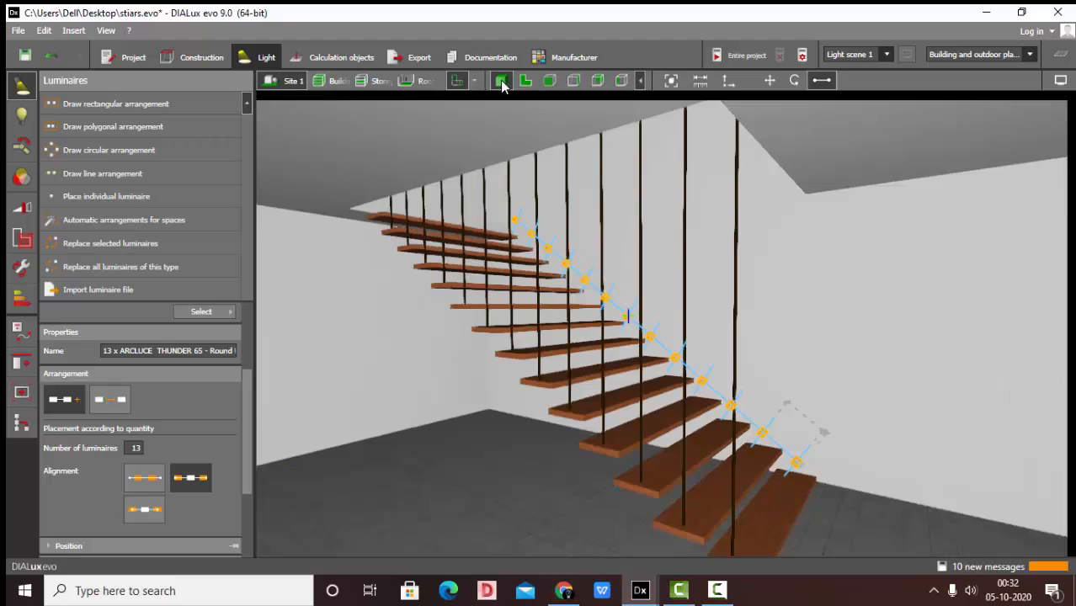
Set the arrangement's element rotation about the Y axis to 270° so the luminaire bodies sit inside the wall
scroll(160, 467, down, 3)
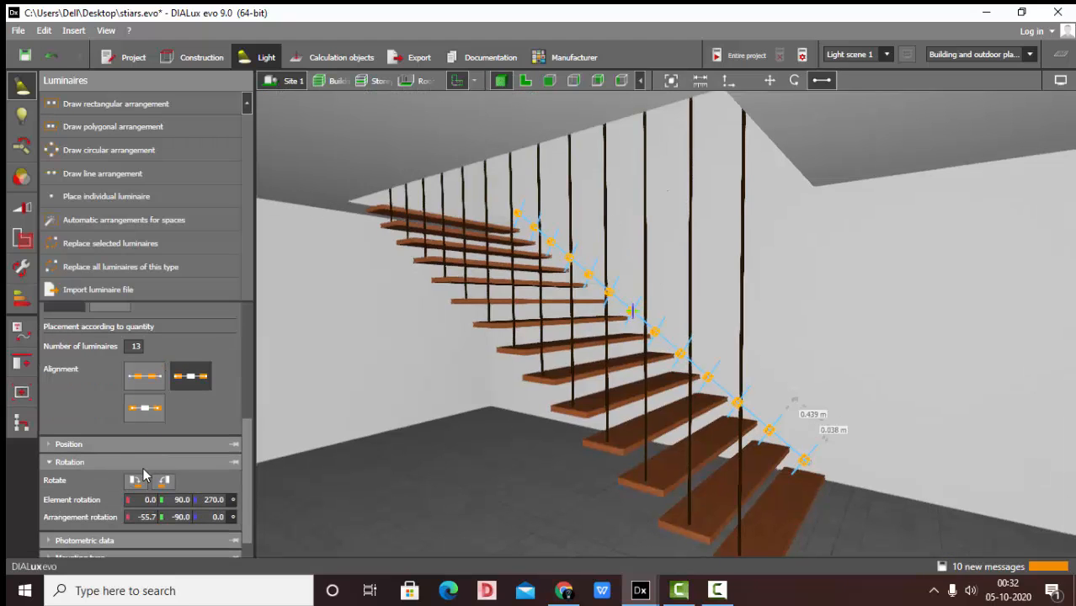
click(123, 445)
scroll(171, 496, down, 1)
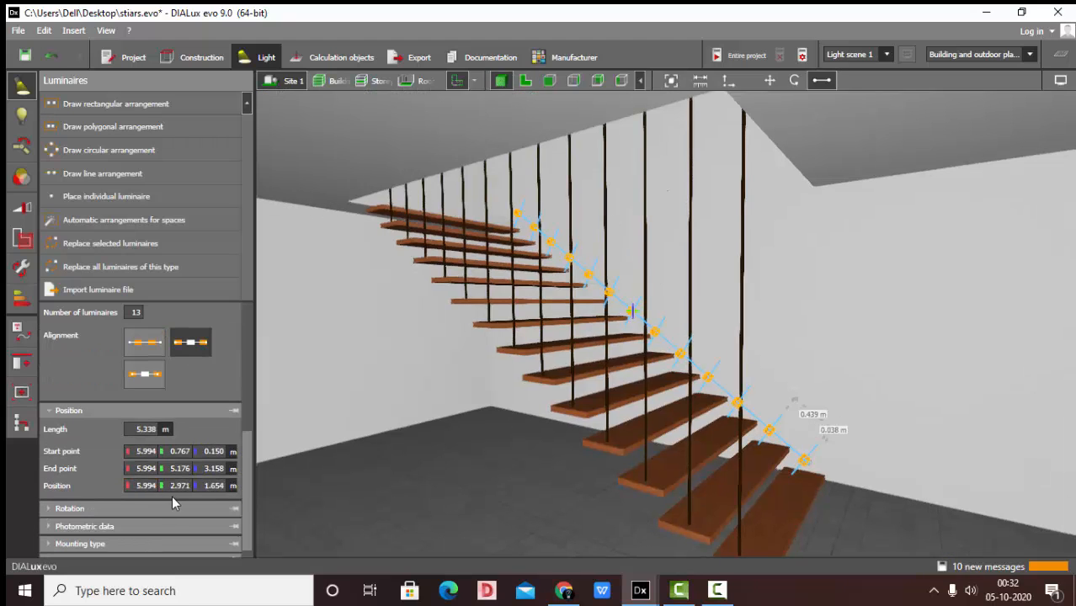
scroll(170, 514, up, 3)
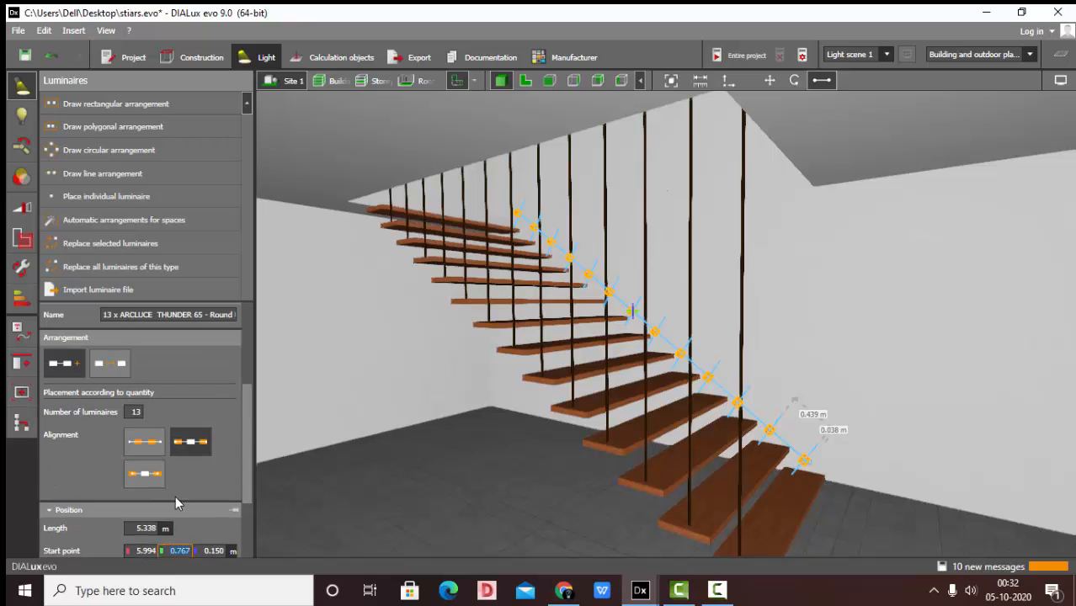
scroll(176, 502, down, 3)
click(171, 496)
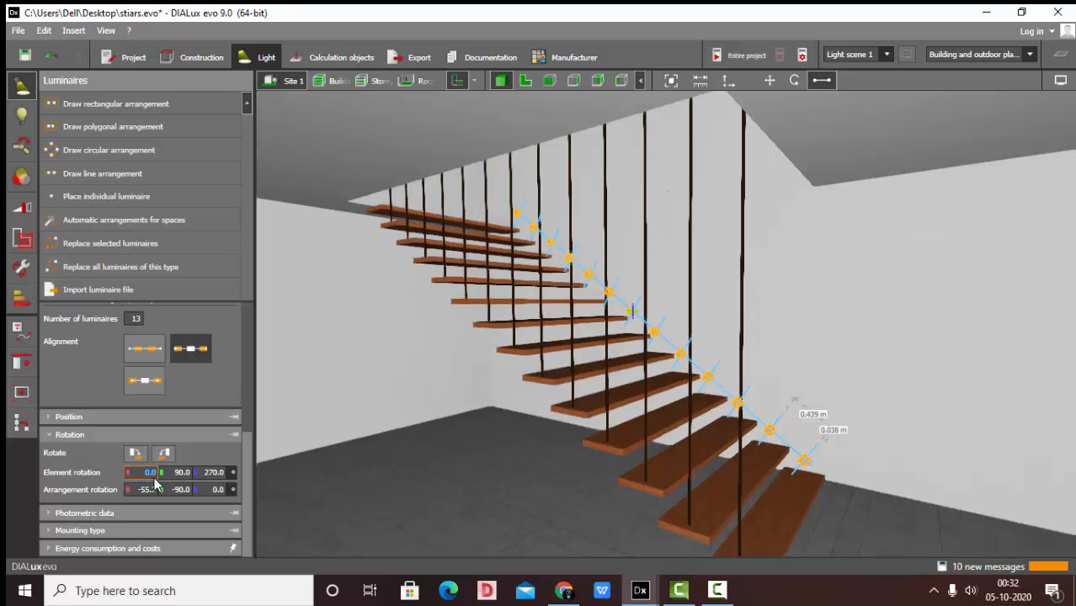
key(Return)
Inspect the rotated luminaires up close in 3D and in plan view, checking their seating in the wall and alignment with the original fixture
scroll(960, 413, up, 3)
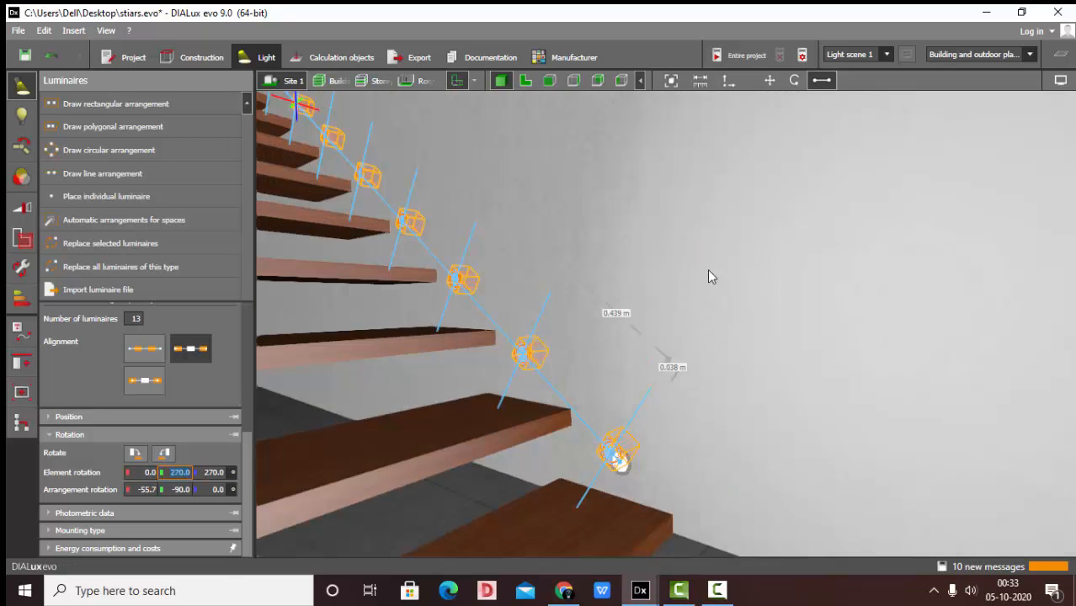
scroll(718, 358, down, 2)
scroll(669, 326, up, 3)
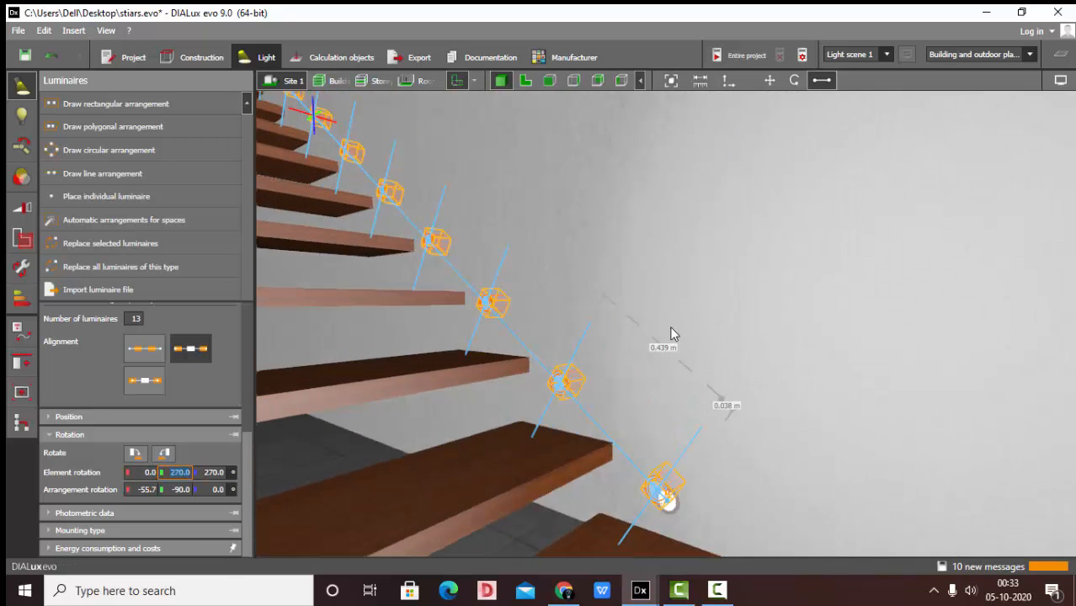
scroll(630, 329, down, 2)
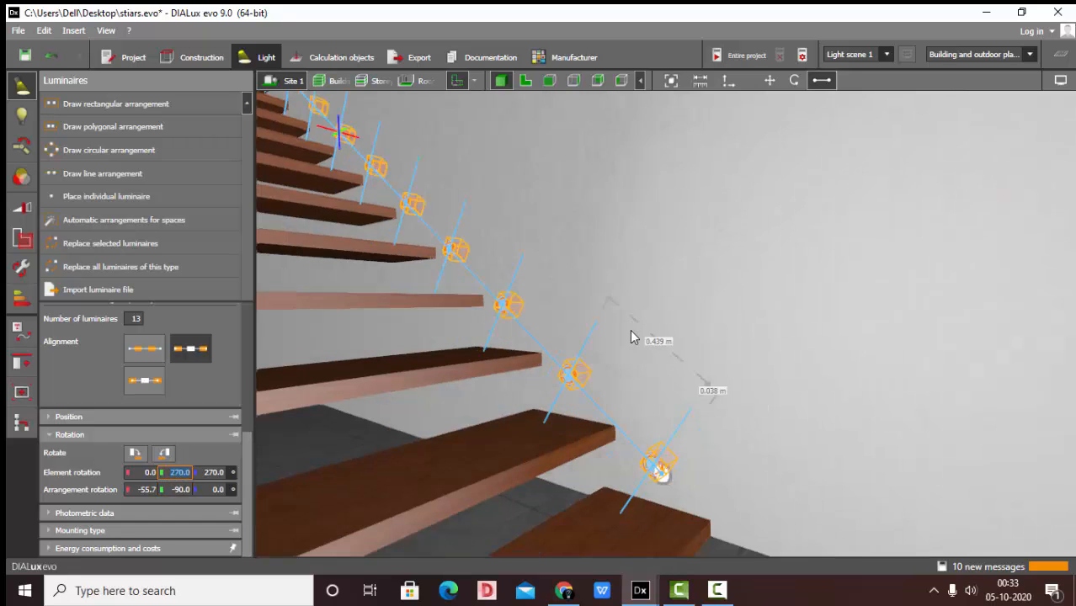
scroll(598, 247, up, 3)
click(690, 293)
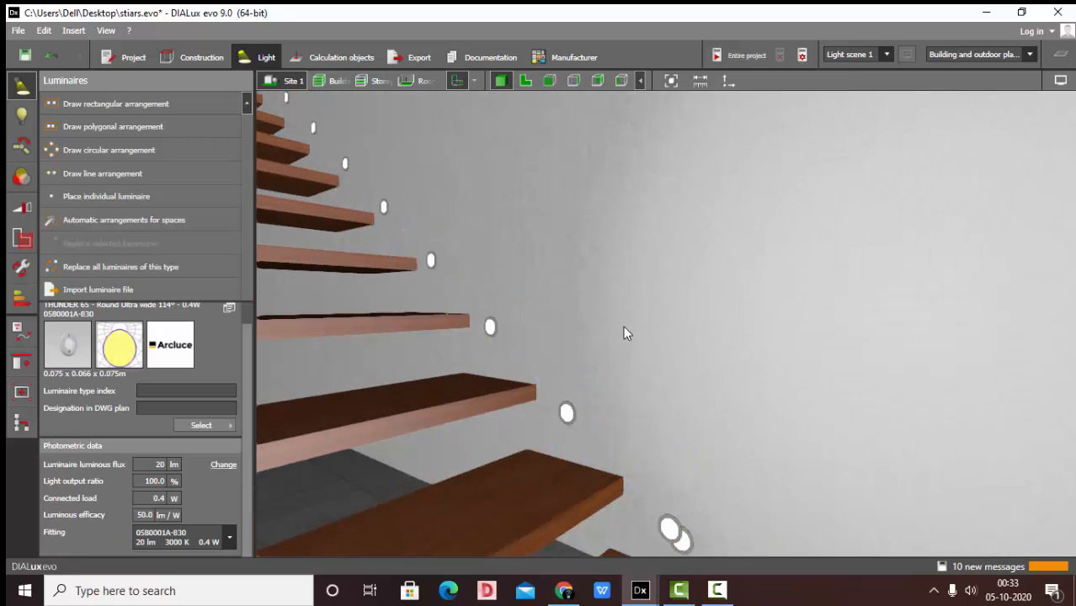
scroll(655, 327, down, 2)
scroll(655, 328, up, 1)
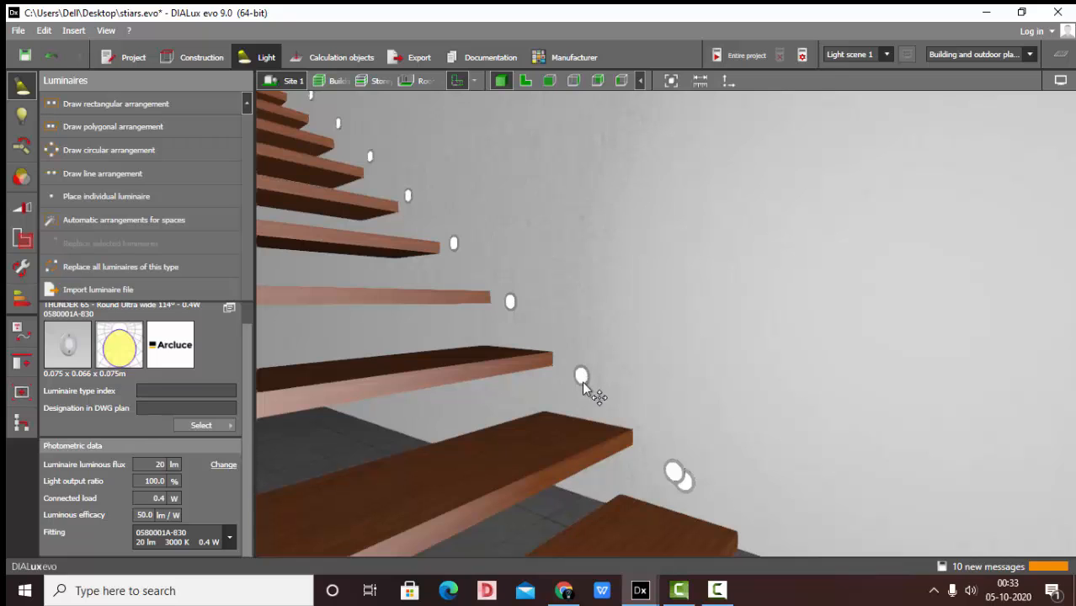
click(583, 377)
click(525, 82)
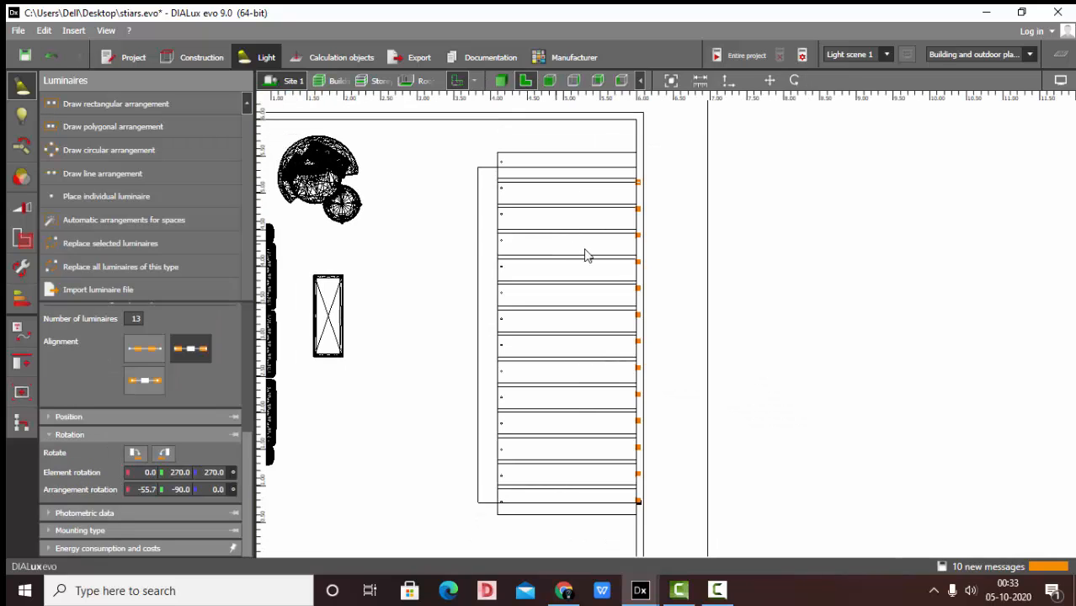
scroll(661, 210, up, 4)
scroll(581, 162, down, 2)
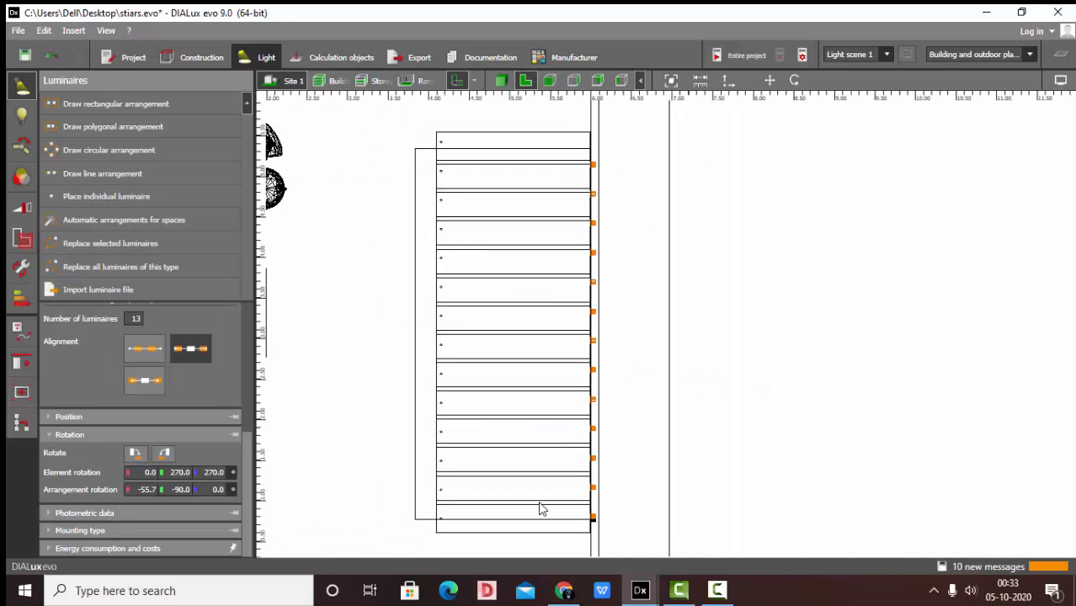
scroll(620, 497, up, 5)
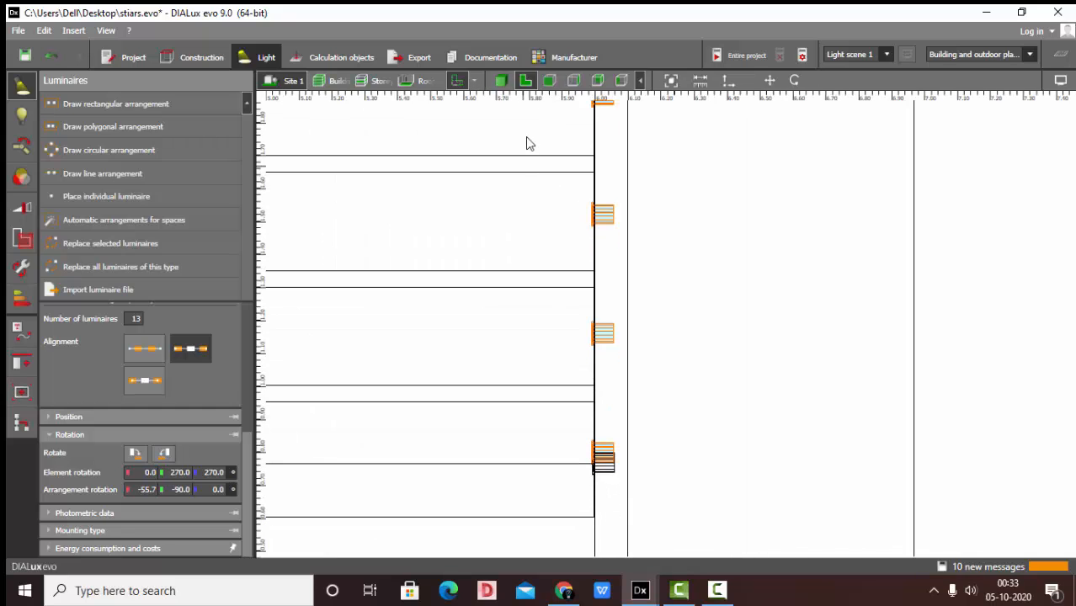
Stretch the upper end of the luminaire line horizontally in side view so its last luminaire sits above the top tread
click(549, 80)
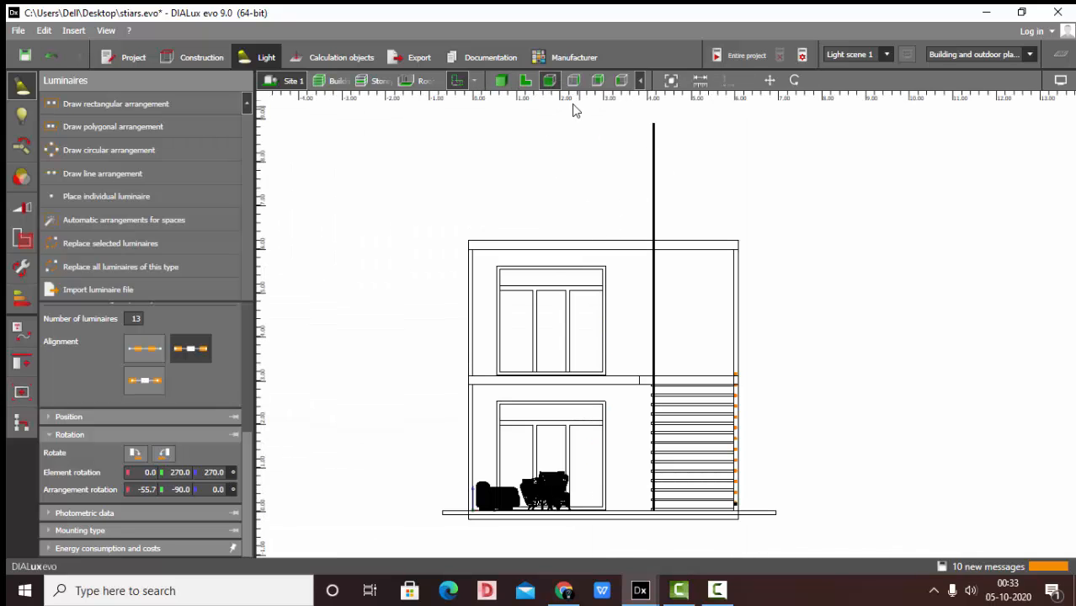
click(573, 80)
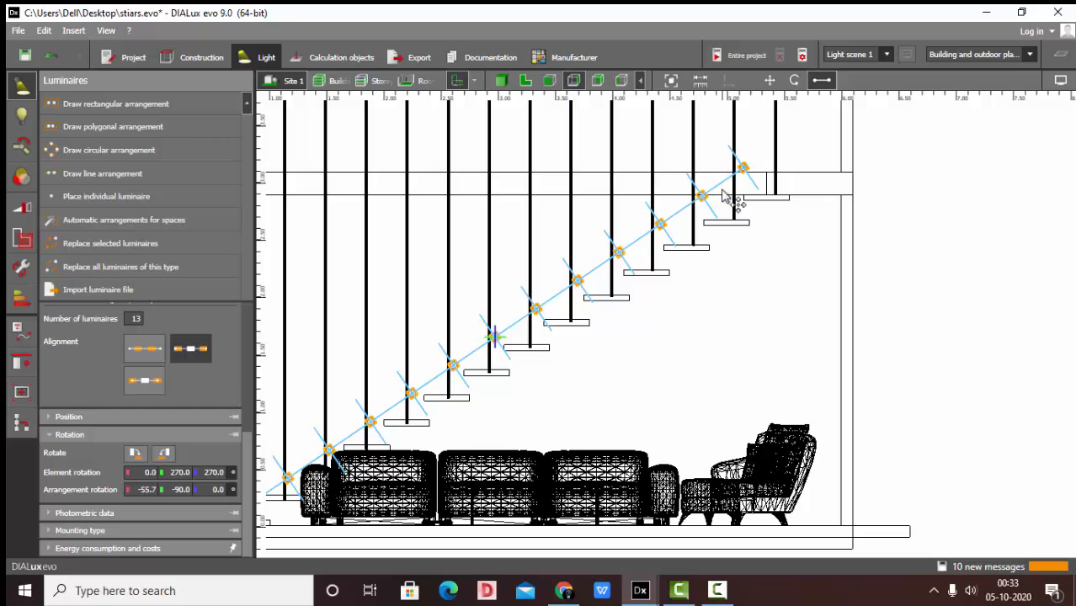
scroll(757, 177, up, 3)
drag(773, 164, 801, 164)
scroll(715, 252, up, 1)
scroll(833, 148, down, 1)
scroll(834, 160, down, 3)
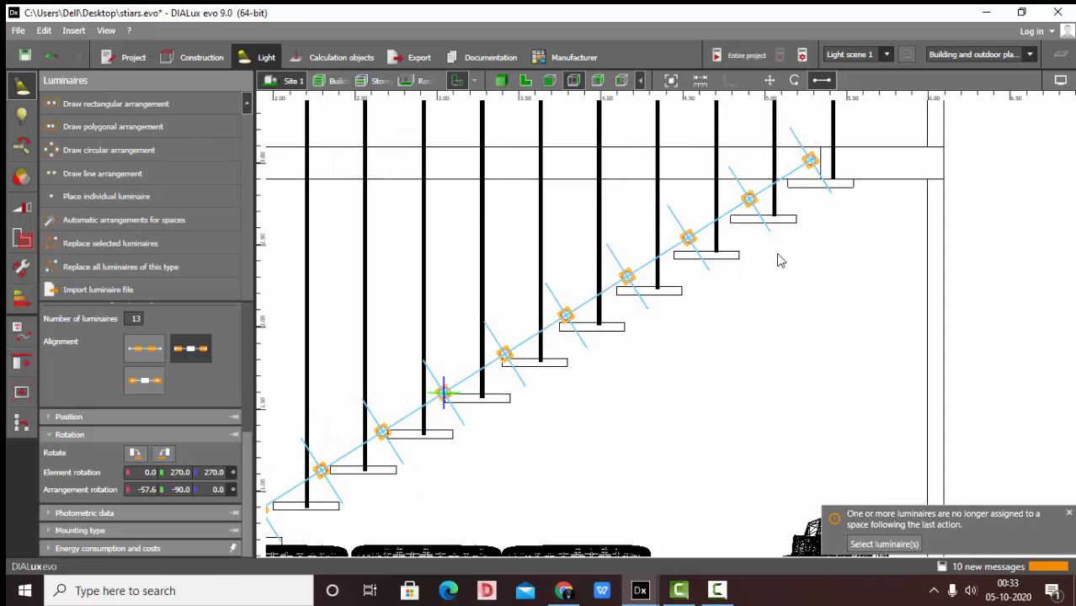
Set the number of luminaires in the line arrangement to 14
scroll(748, 217, down, 2)
scroll(537, 297, down, 3)
scroll(297, 487, up, 1)
scroll(501, 360, down, 2)
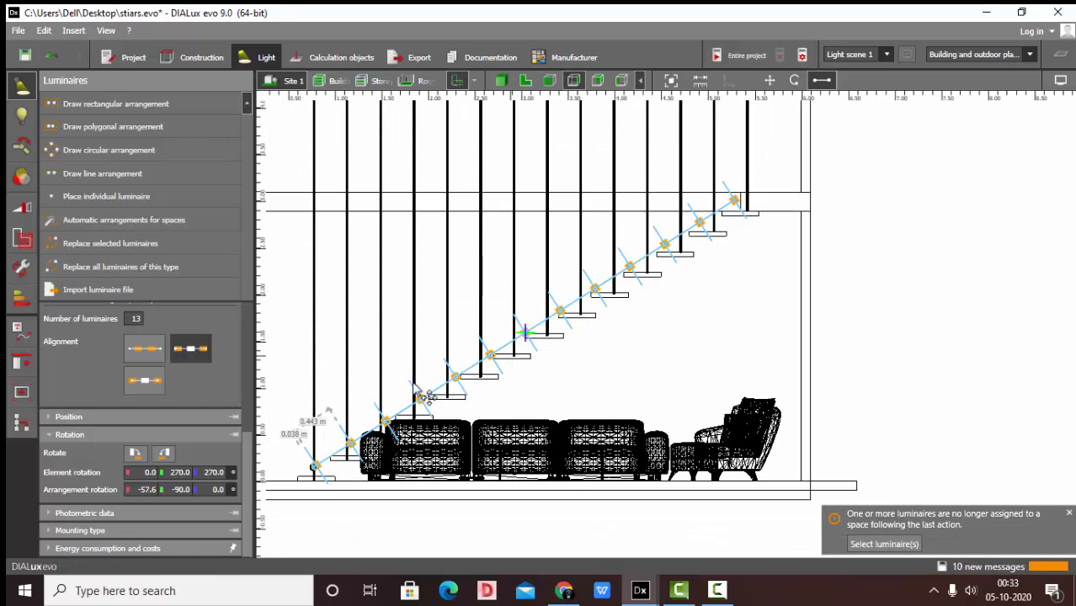
scroll(294, 444, up, 1)
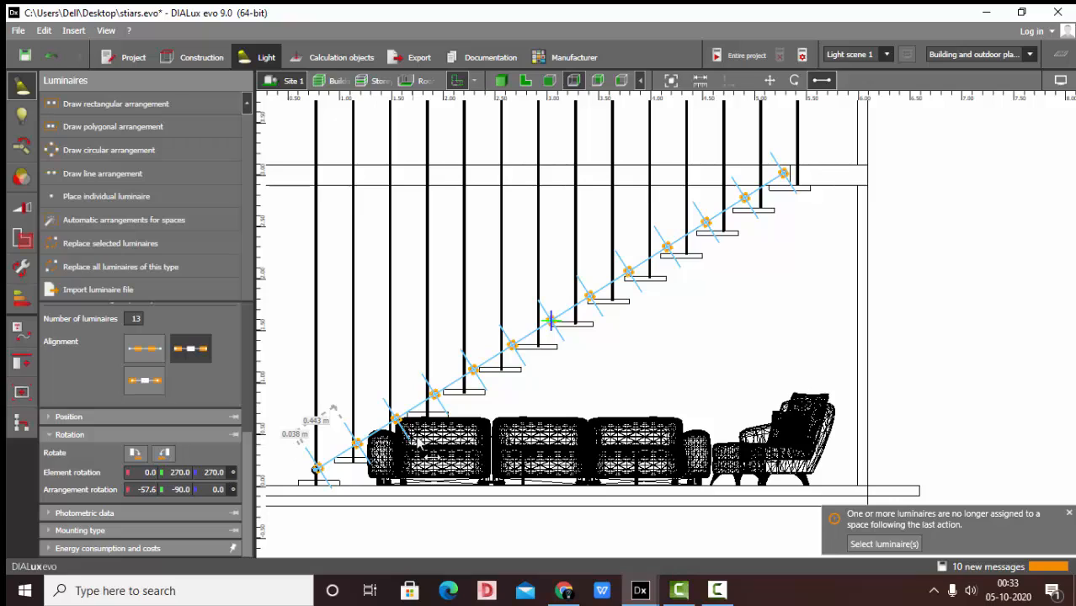
click(137, 321)
text(1)
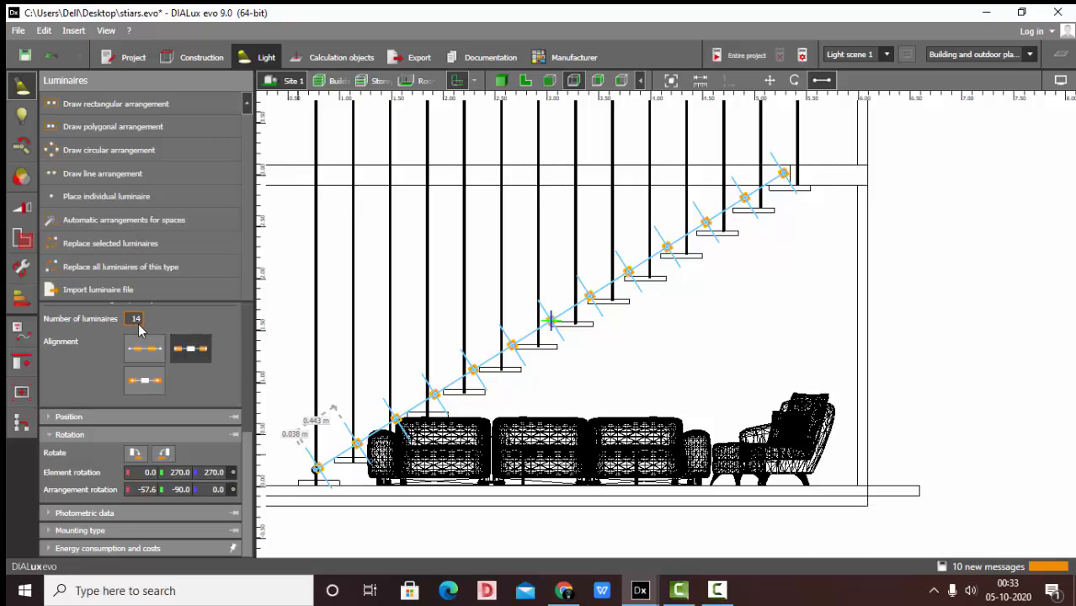
Move the lower end of the luminaire line onto the original luminaire above the lowest tread in side view
scroll(320, 492, up, 2)
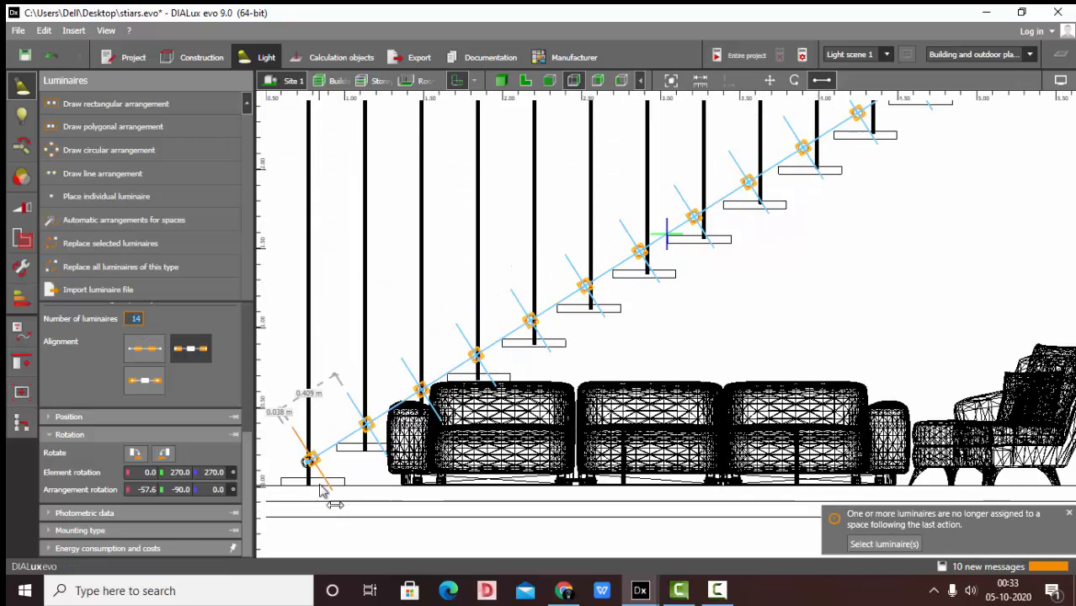
scroll(321, 493, up, 3)
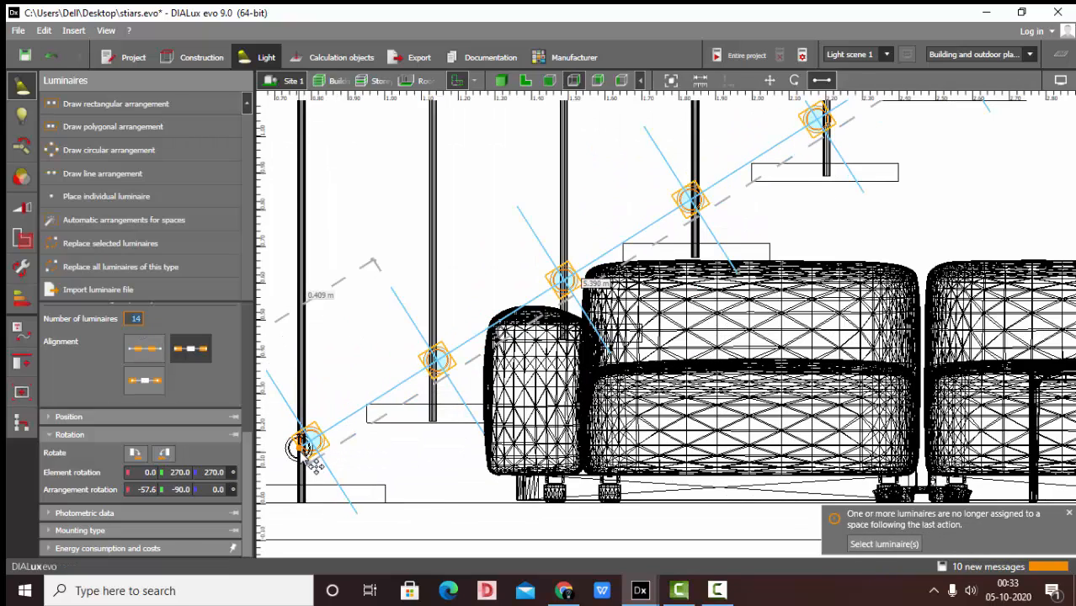
scroll(367, 466, down, 2)
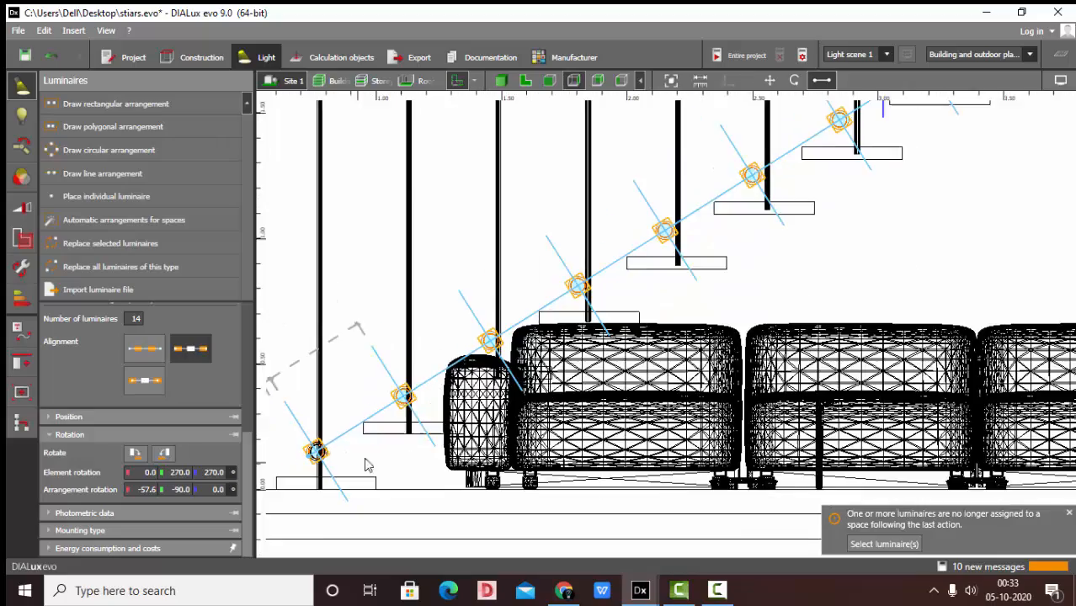
scroll(367, 466, down, 3)
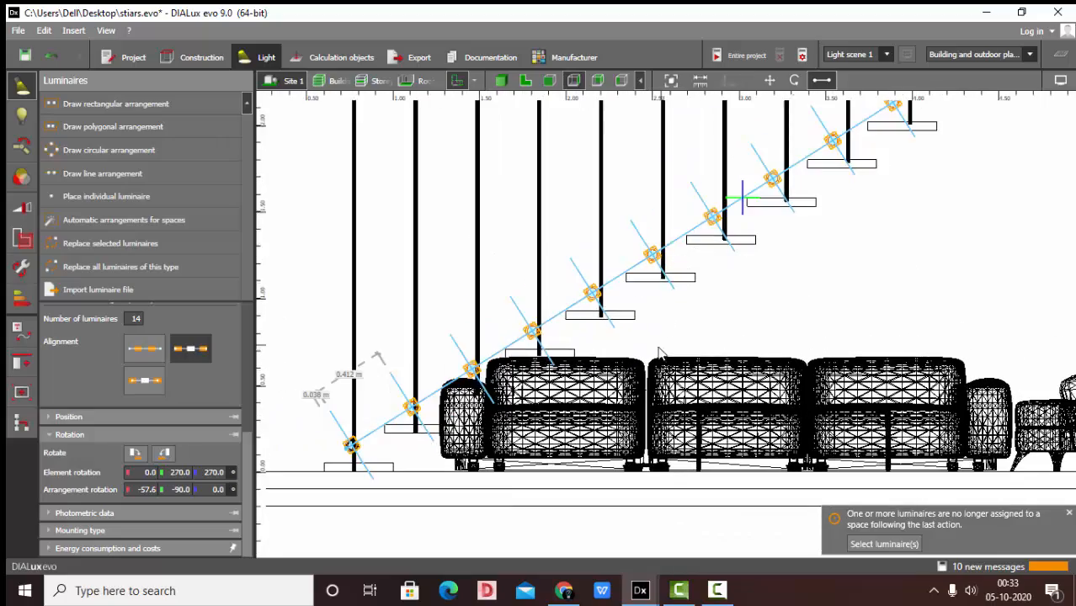
Check the luminaire positions against the treads in side view up to the top step, and near the lowest tread in 3D
scroll(556, 431, down, 3)
scroll(803, 216, up, 3)
scroll(547, 400, down, 3)
scroll(910, 131, up, 4)
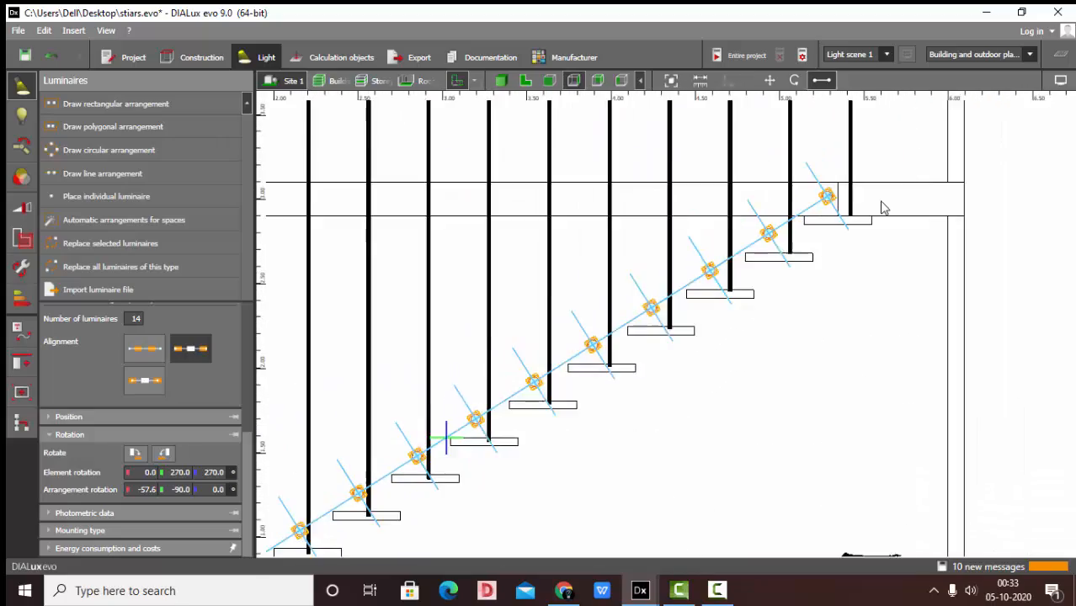
scroll(882, 208, up, 1)
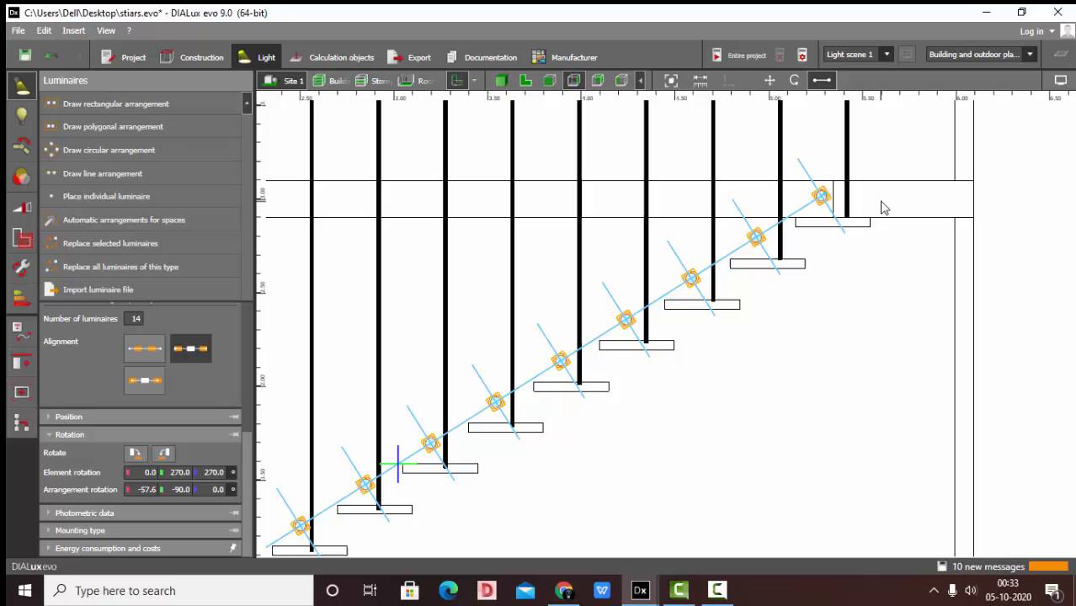
click(501, 81)
click(784, 237)
scroll(675, 394, up, 2)
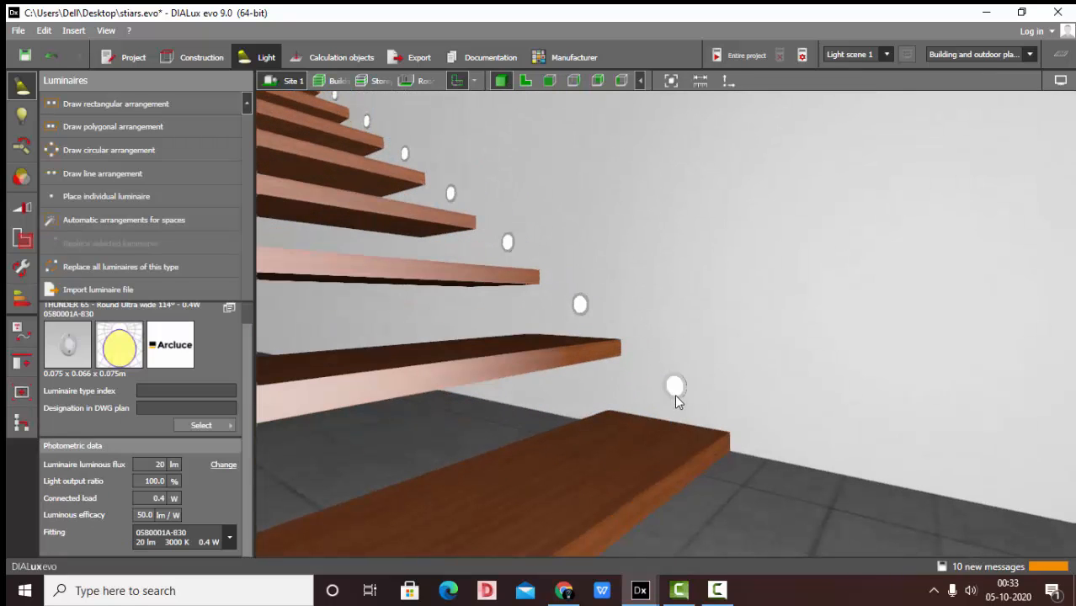
Check the position of the luminaire above the lowest tread in plan view and the whole luminaire line along the stairs in 3D
click(687, 396)
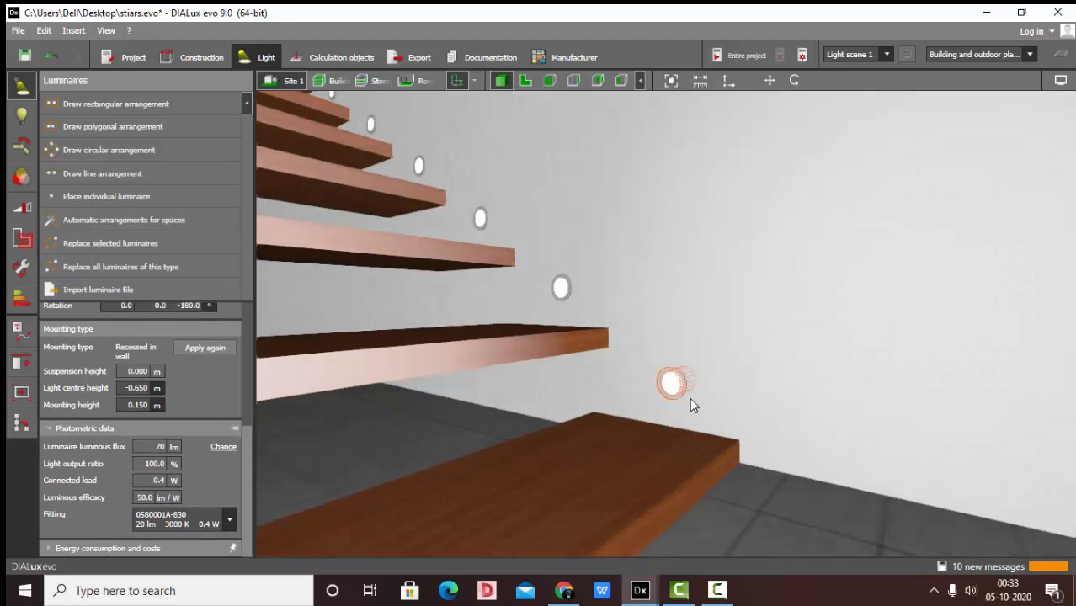
click(533, 78)
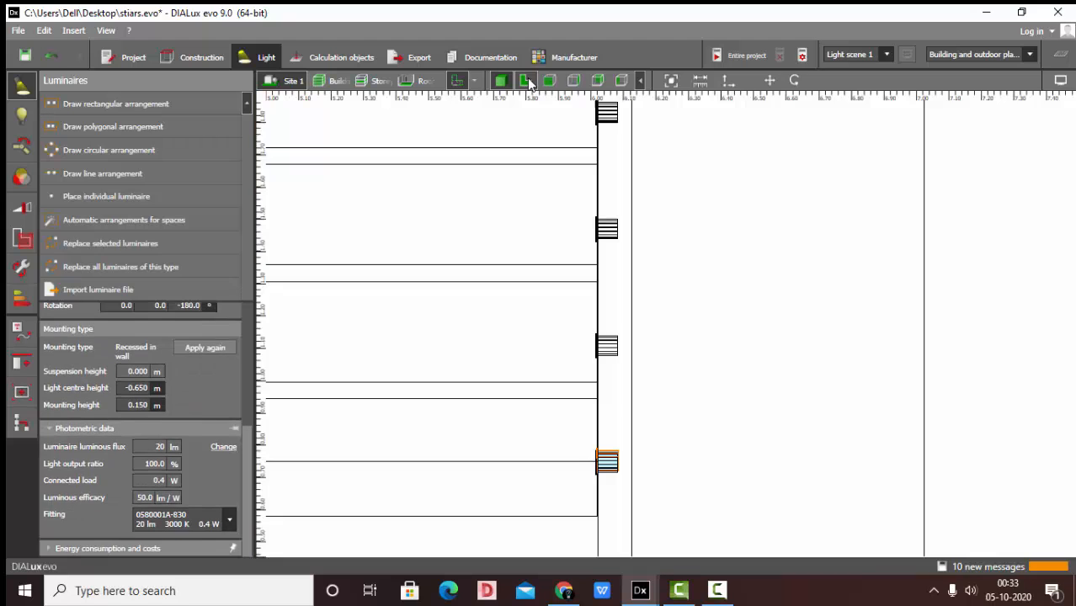
click(553, 135)
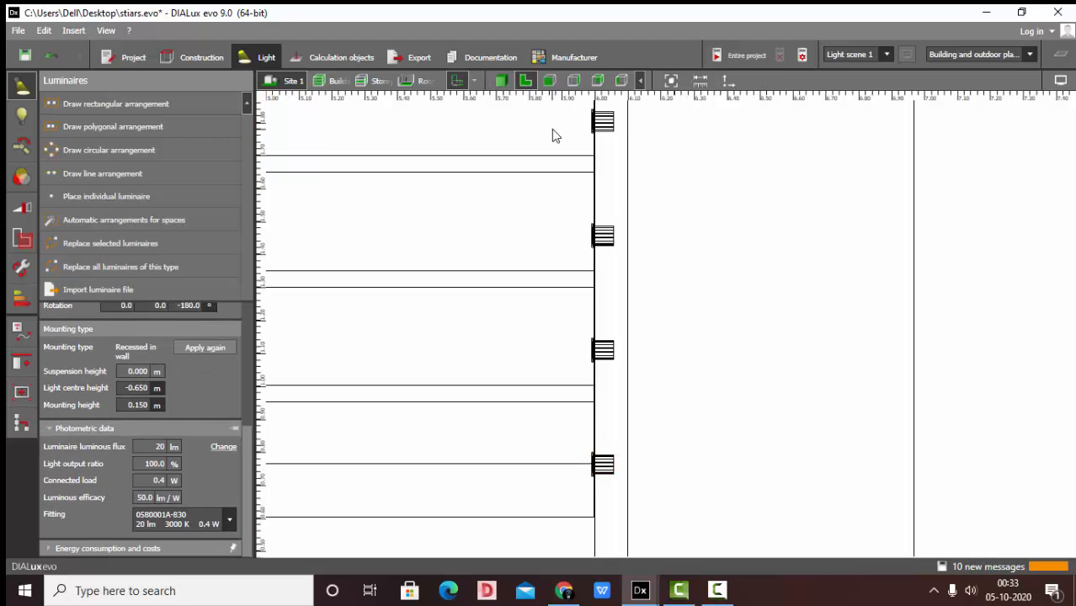
click(501, 80)
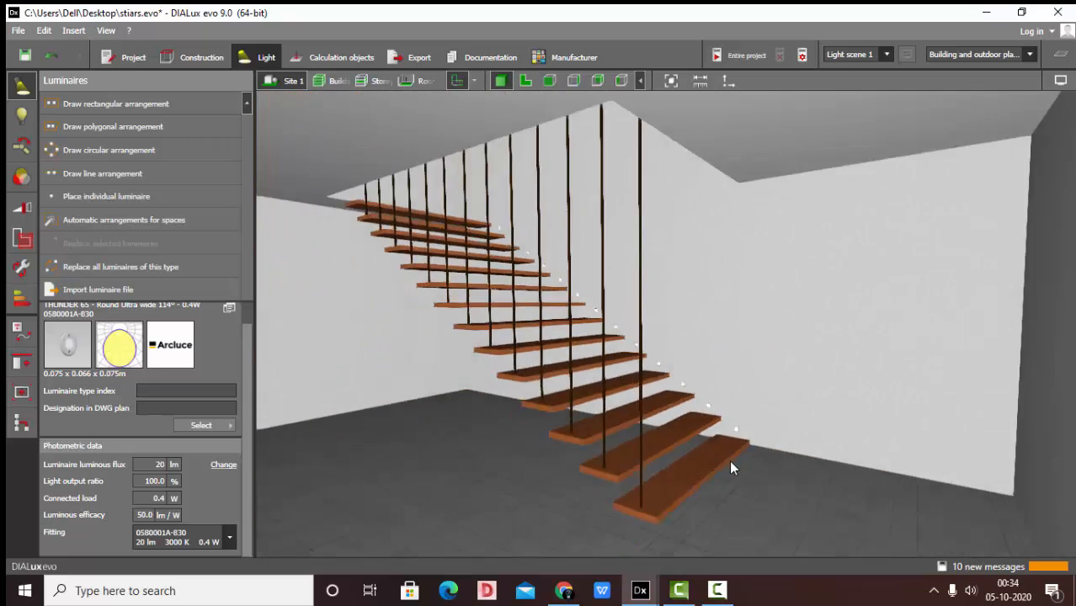
right_drag(697, 315, 668, 310)
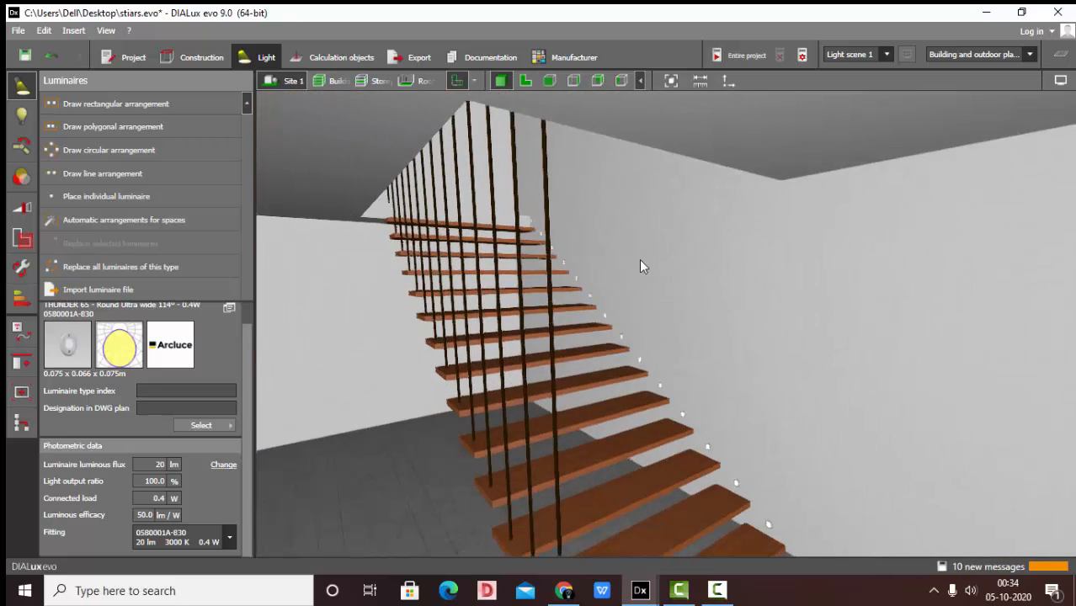
right_drag(639, 266, 704, 330)
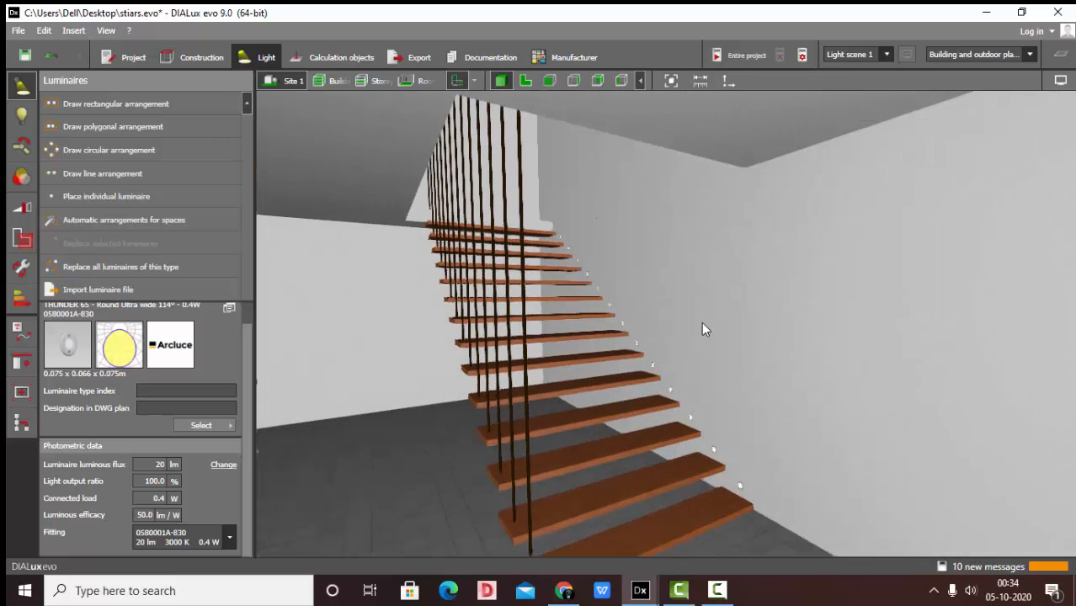
Inspect the lamp properties of the stair luminaire line, and examine the staircase together with the seating area in 3D
click(688, 416)
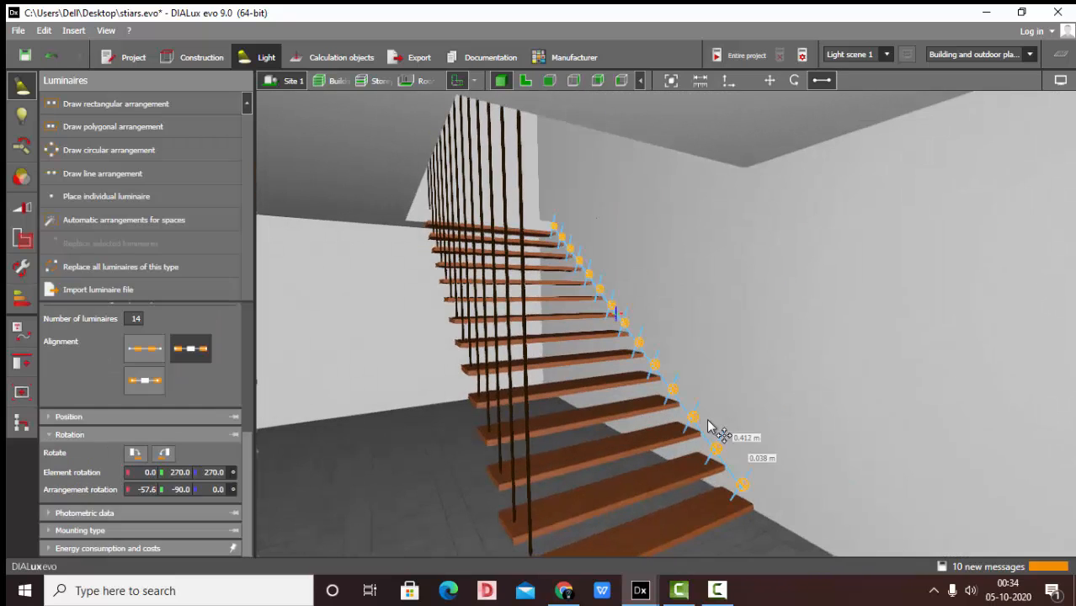
click(24, 120)
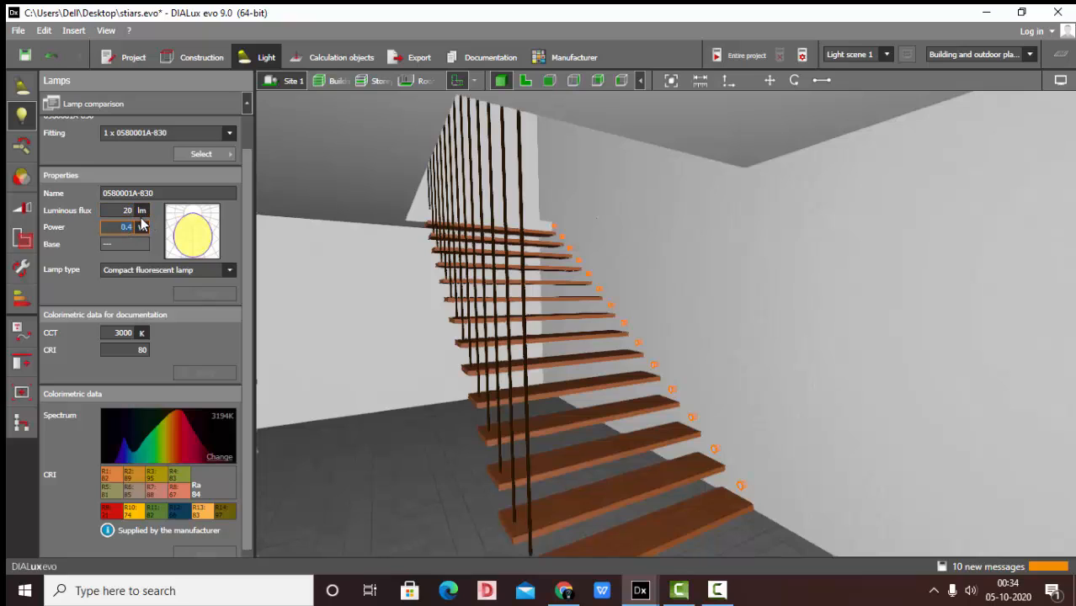
click(410, 399)
scroll(872, 316, down, 4)
scroll(688, 327, up, 5)
right_drag(688, 327, 651, 336)
scroll(487, 295, down, 4)
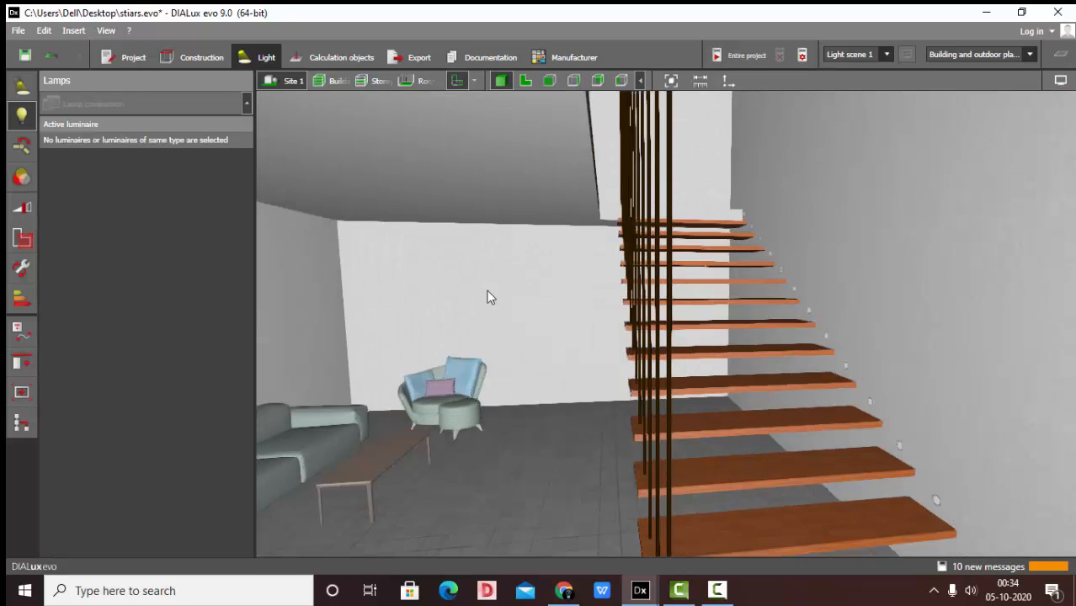
right_drag(487, 295, 726, 359)
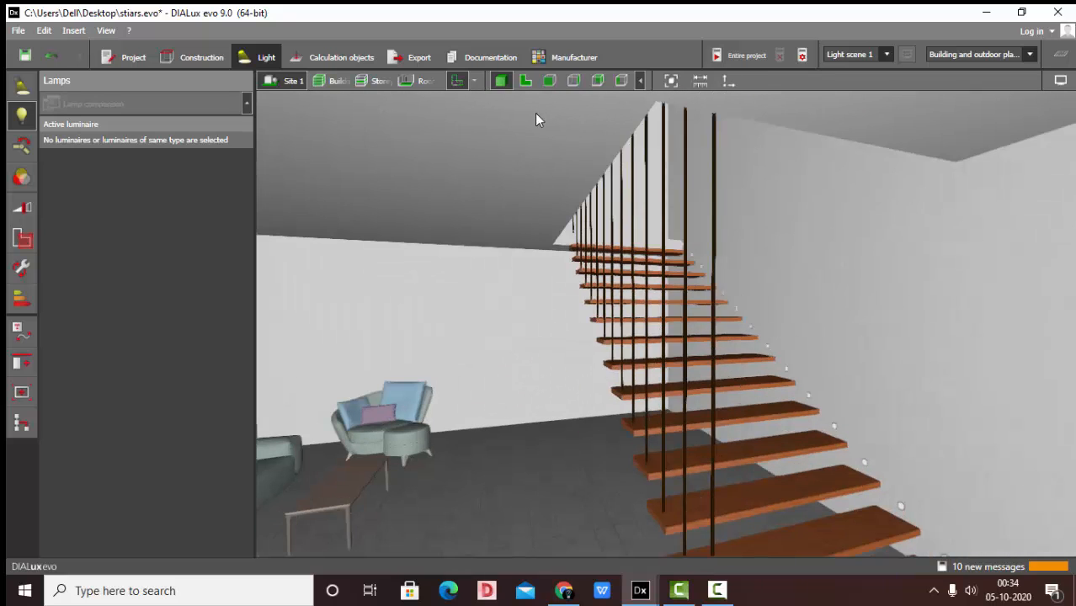
Examine the complete furnished room layout in plan view, and view the building exterior and the staircase interior in 3D
click(526, 81)
scroll(718, 406, down, 4)
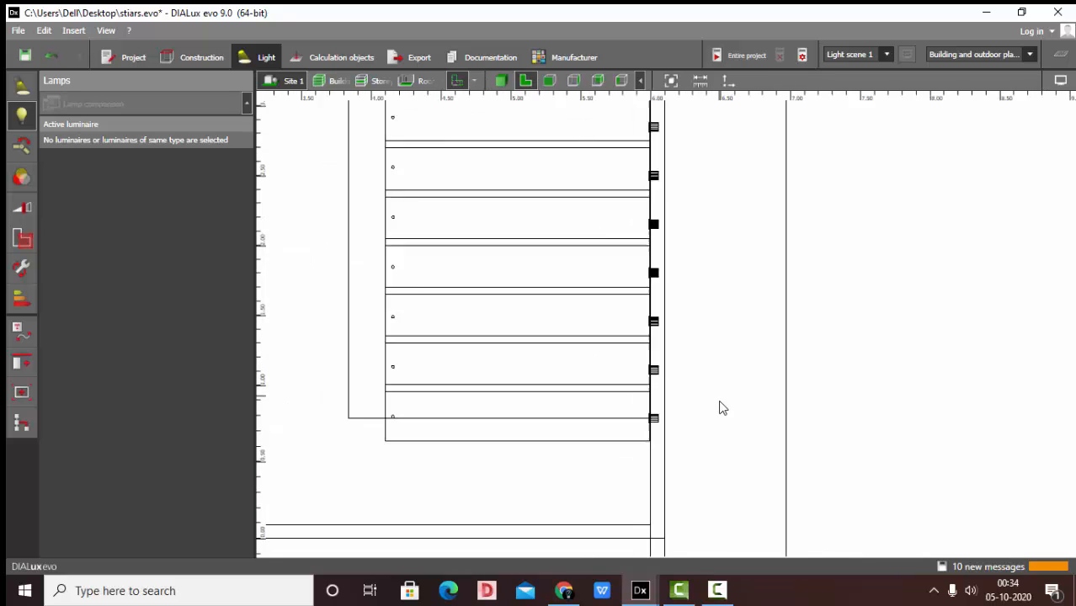
scroll(569, 276, down, 4)
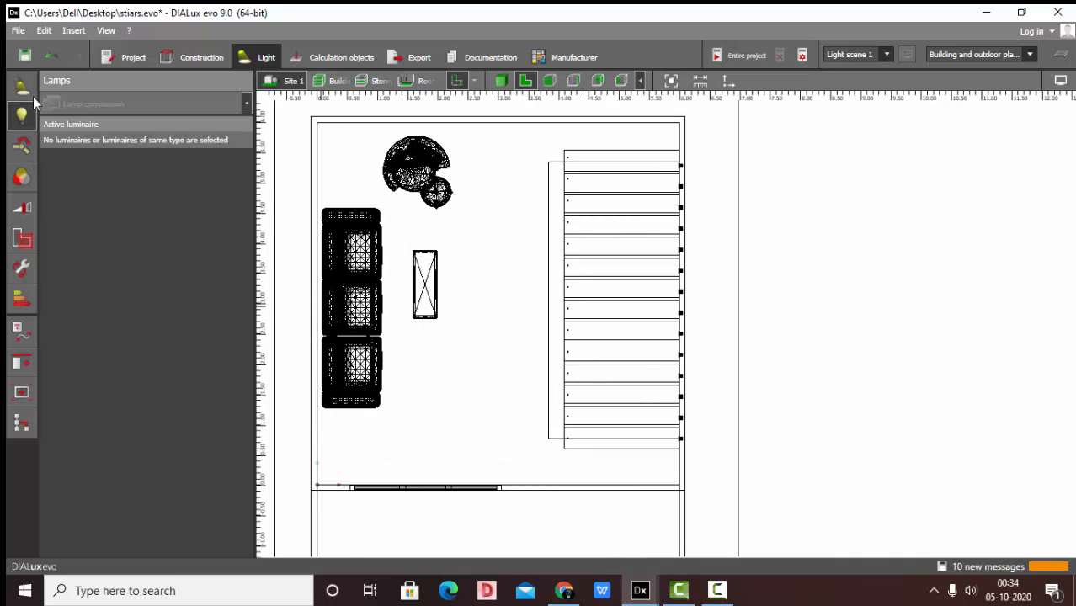
click(671, 82)
click(671, 82)
scroll(715, 374, up, 6)
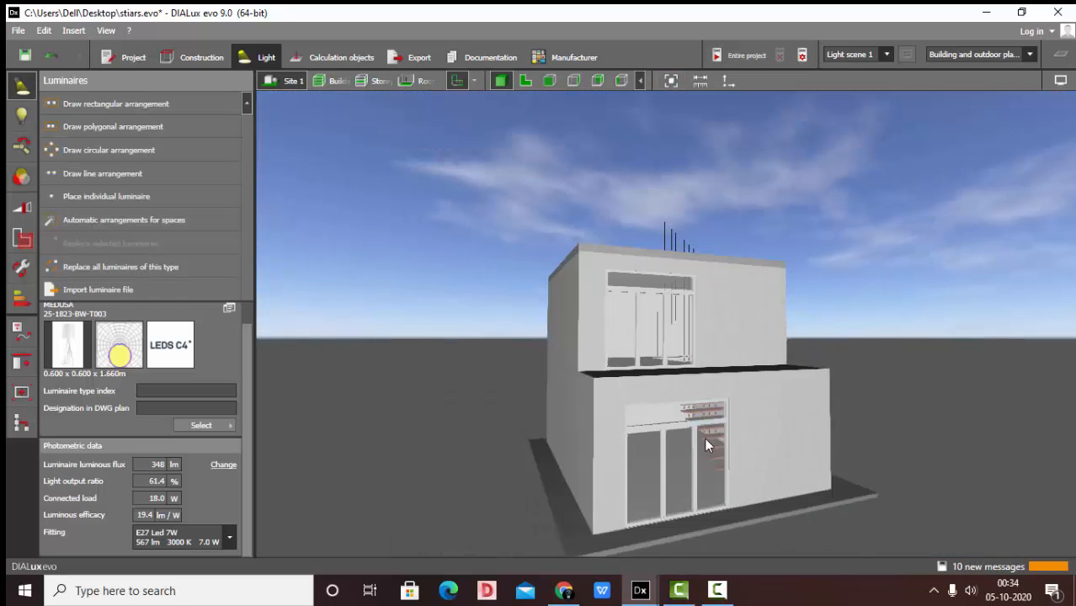
scroll(468, 304, down, 1)
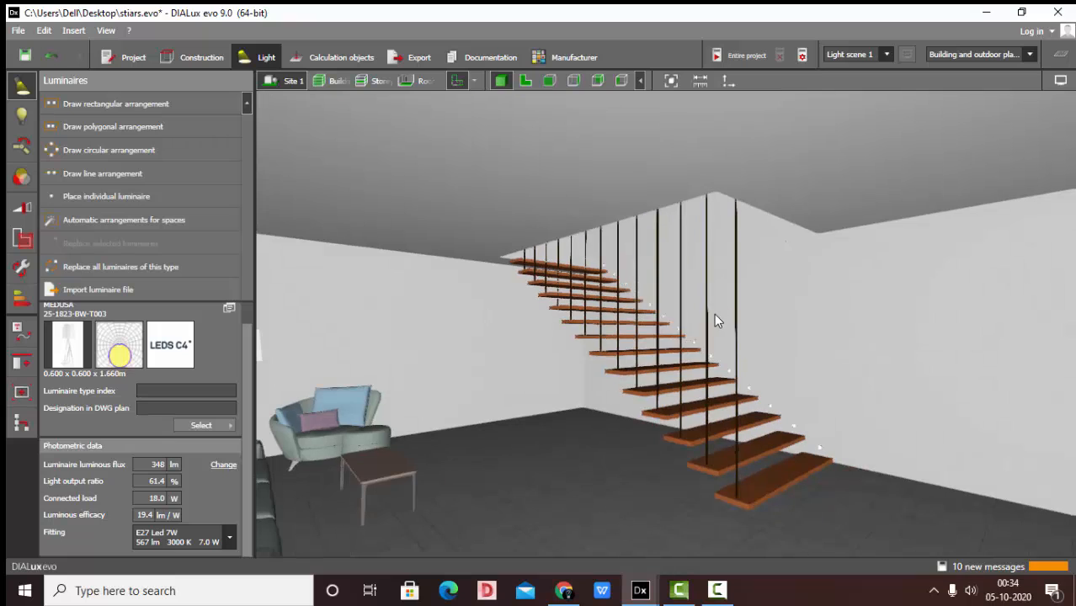
scroll(708, 320, up, 1)
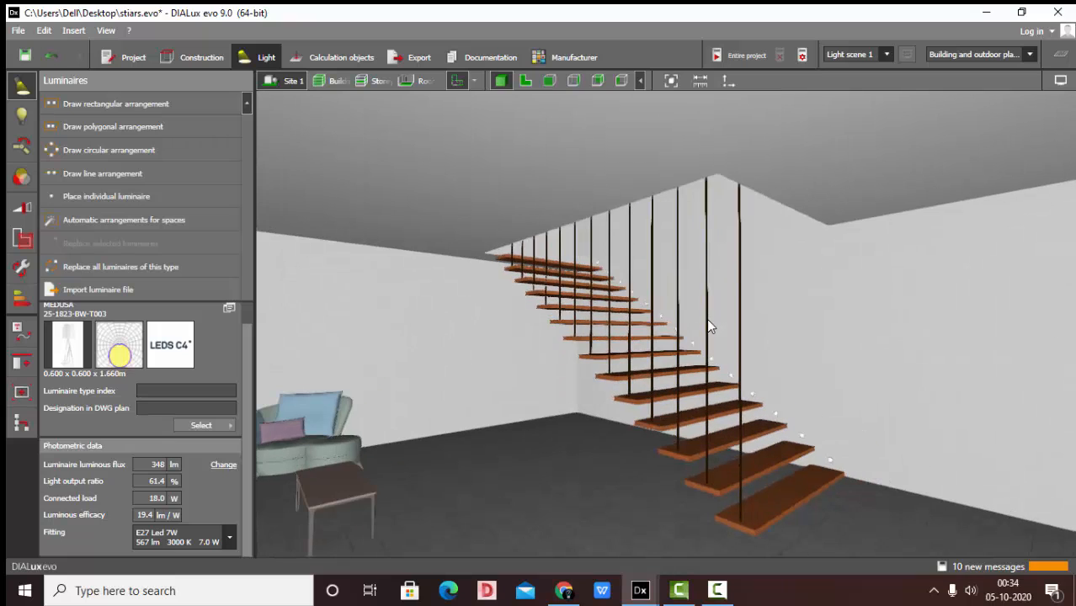
Calculate the lighting for the entire project, declining to save it, and hide the results overview
click(352, 57)
click(745, 57)
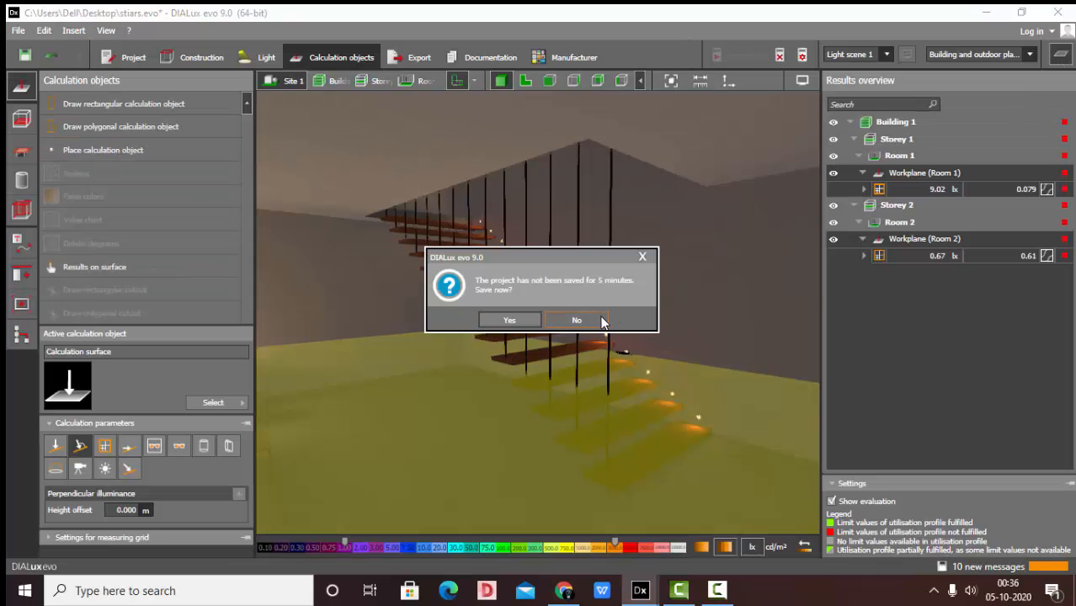
click(577, 320)
click(1060, 59)
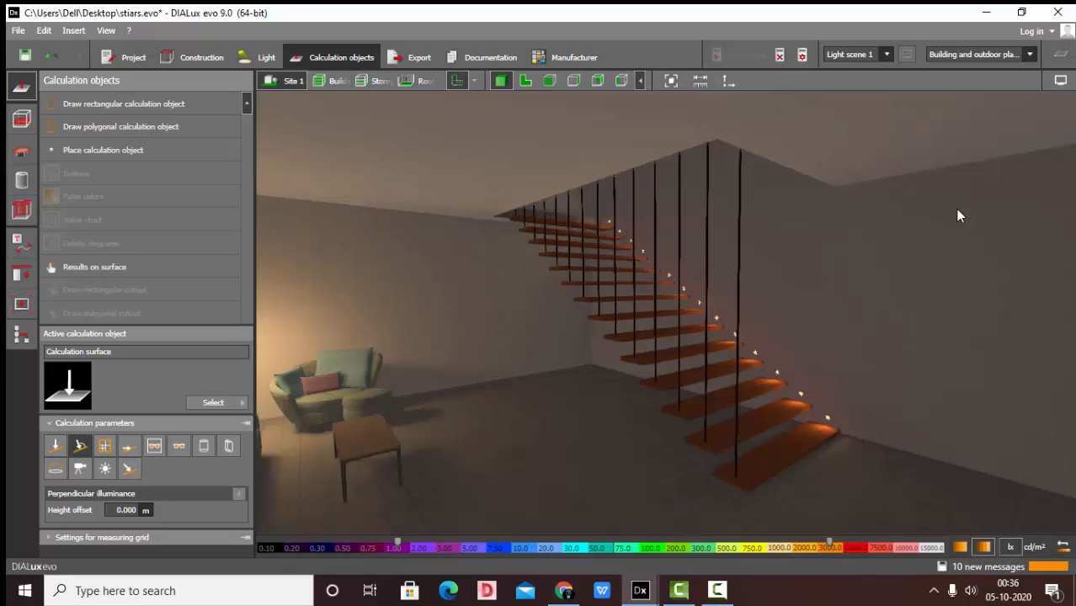
Examine the calculated light on the treads and wall from above, close to the luminaires and from the foot of the stairs
right_drag(955, 207, 888, 281)
scroll(887, 281, up, 4)
right_drag(814, 274, 737, 346)
scroll(698, 280, up, 3)
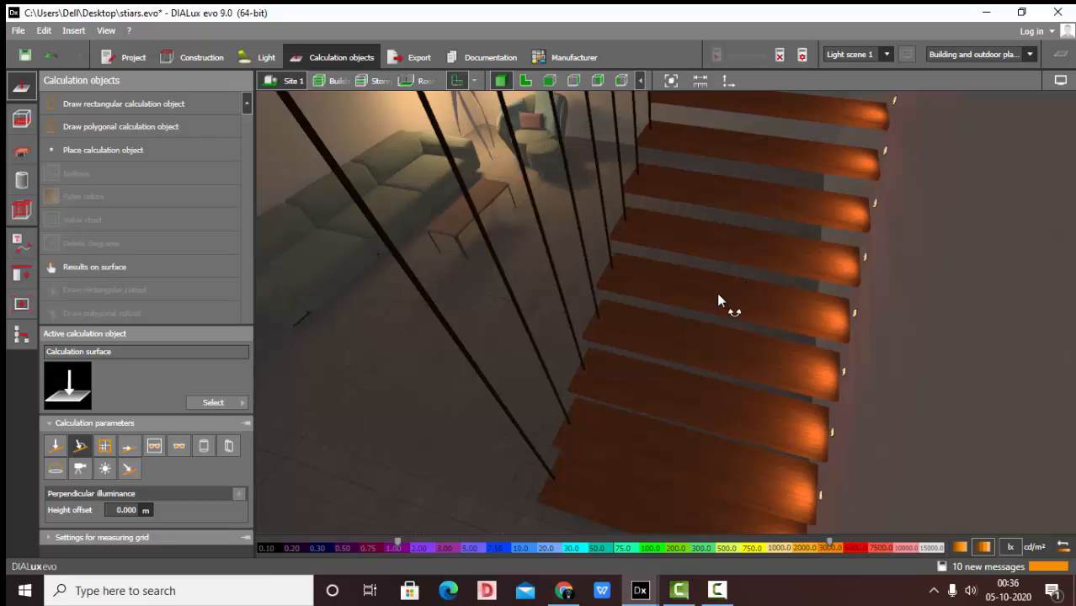
right_drag(718, 295, 754, 191)
scroll(737, 287, up, 2)
right_drag(737, 287, 773, 288)
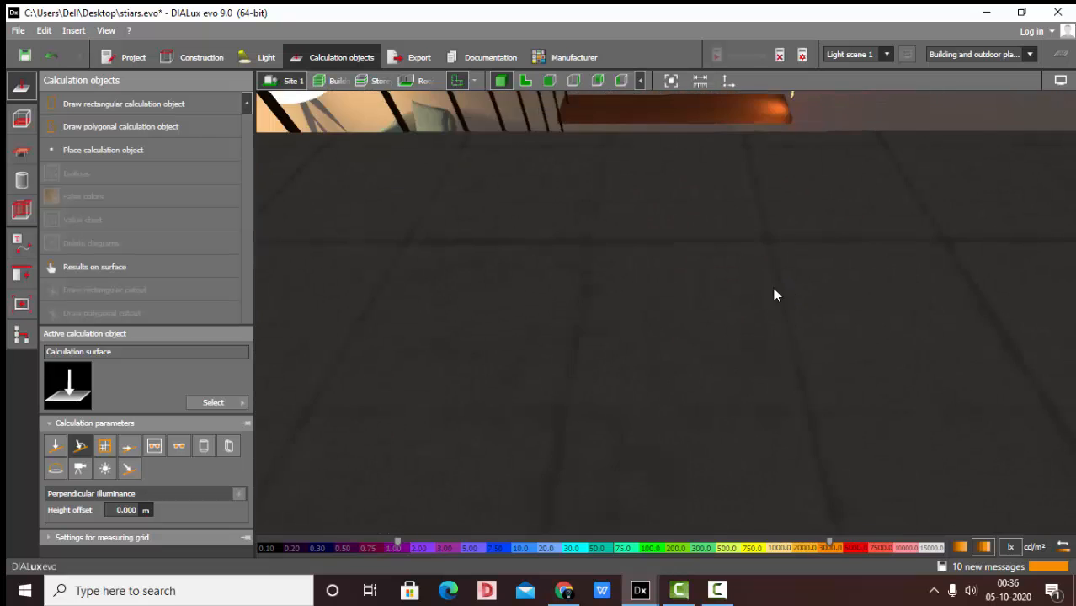
scroll(674, 172, up, 2)
right_drag(725, 186, 993, 198)
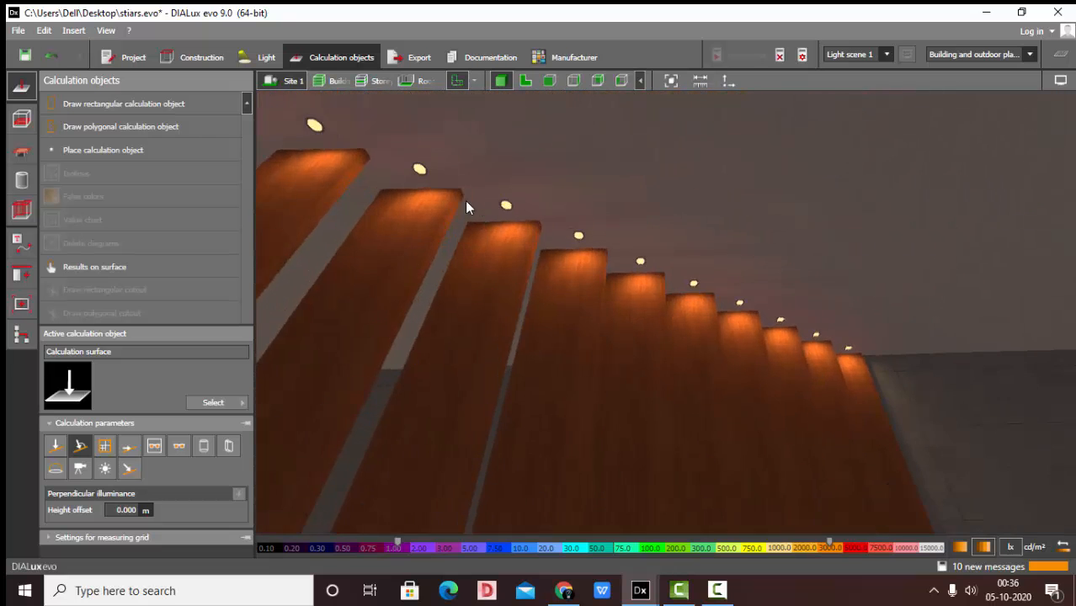
right_drag(464, 200, 440, 235)
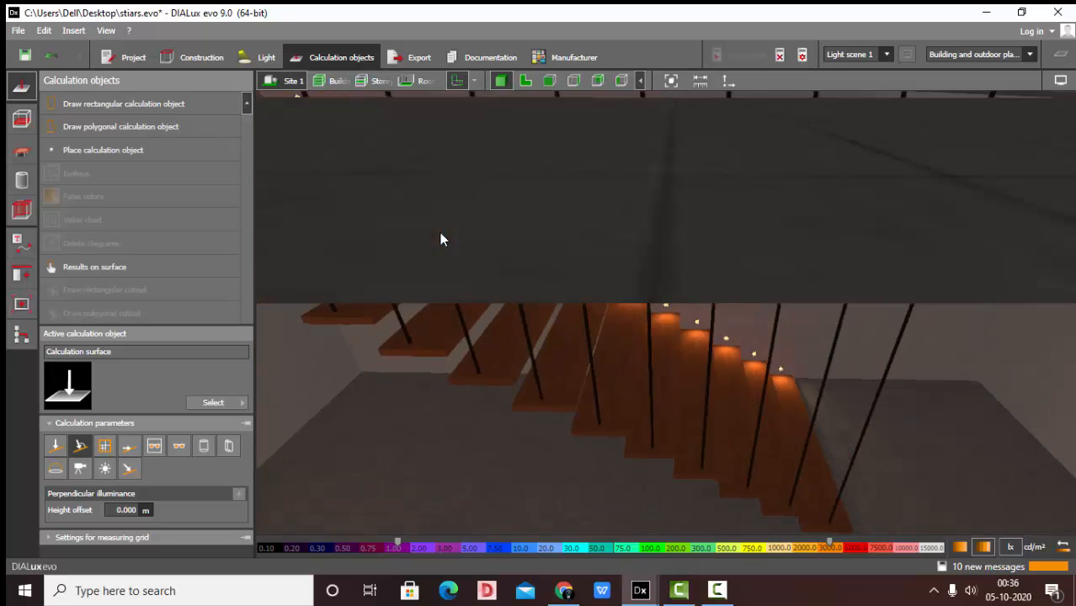
right_drag(622, 339, 755, 264)
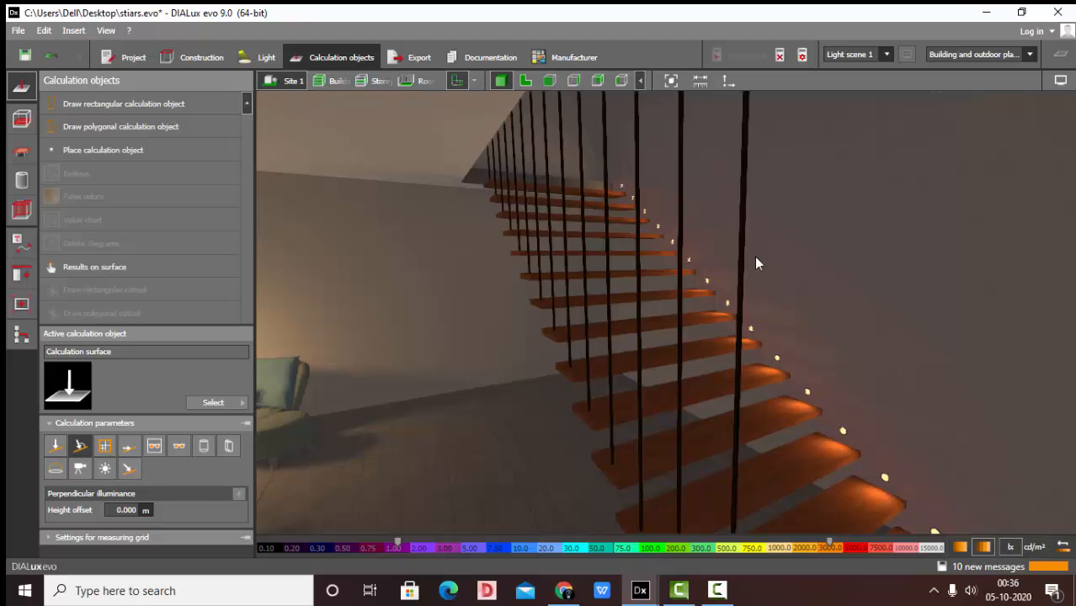
Inspect the white balance and brightness display settings, and view the lit staircase together with the floor lamp and seating area
click(1061, 82)
click(991, 100)
click(990, 99)
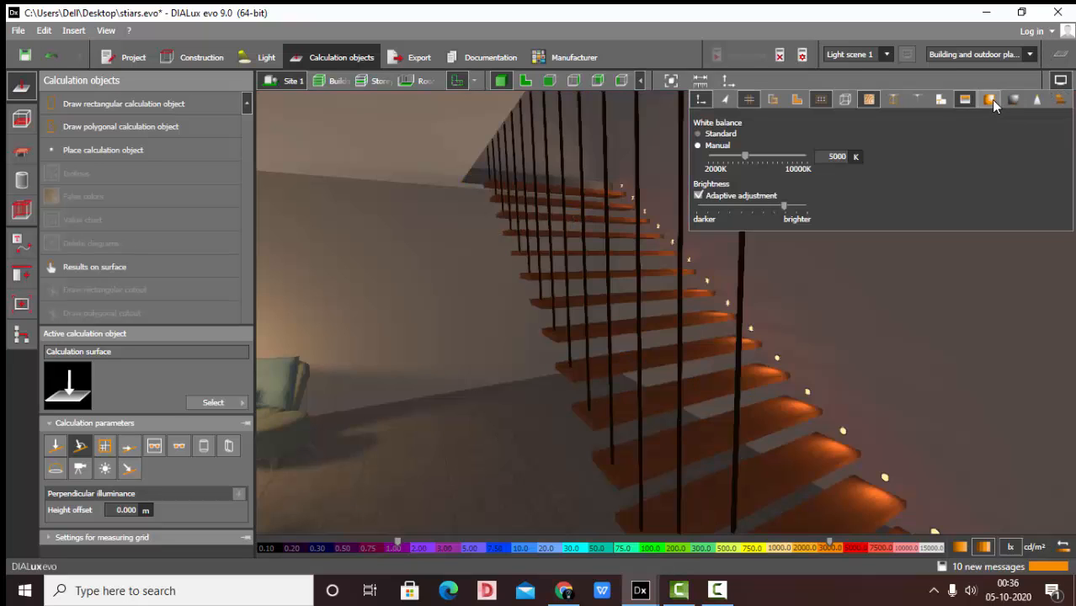
right_drag(759, 126, 879, 369)
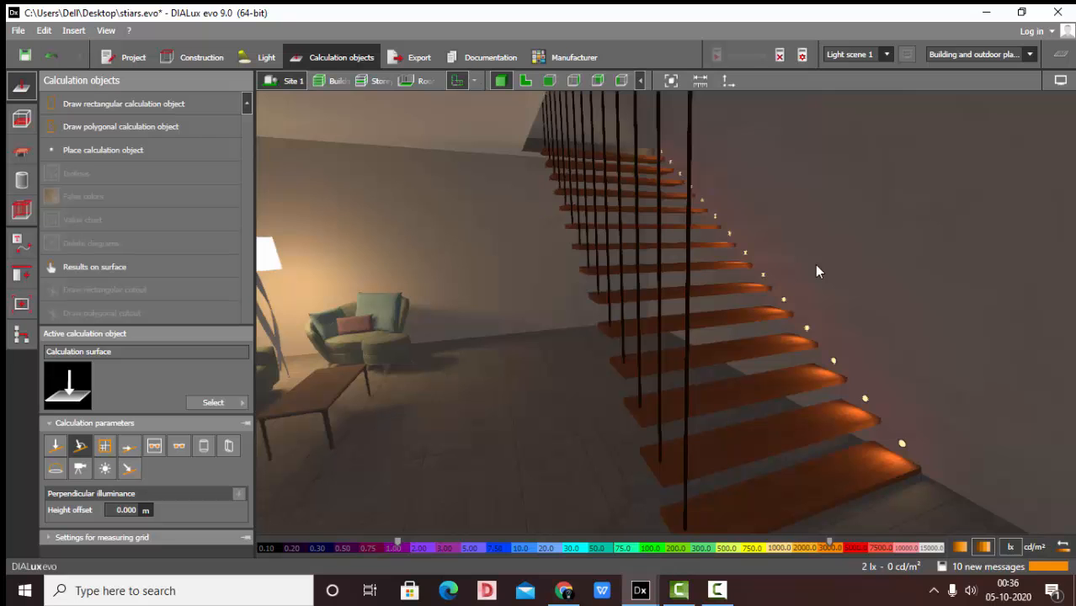
right_drag(816, 271, 682, 238)
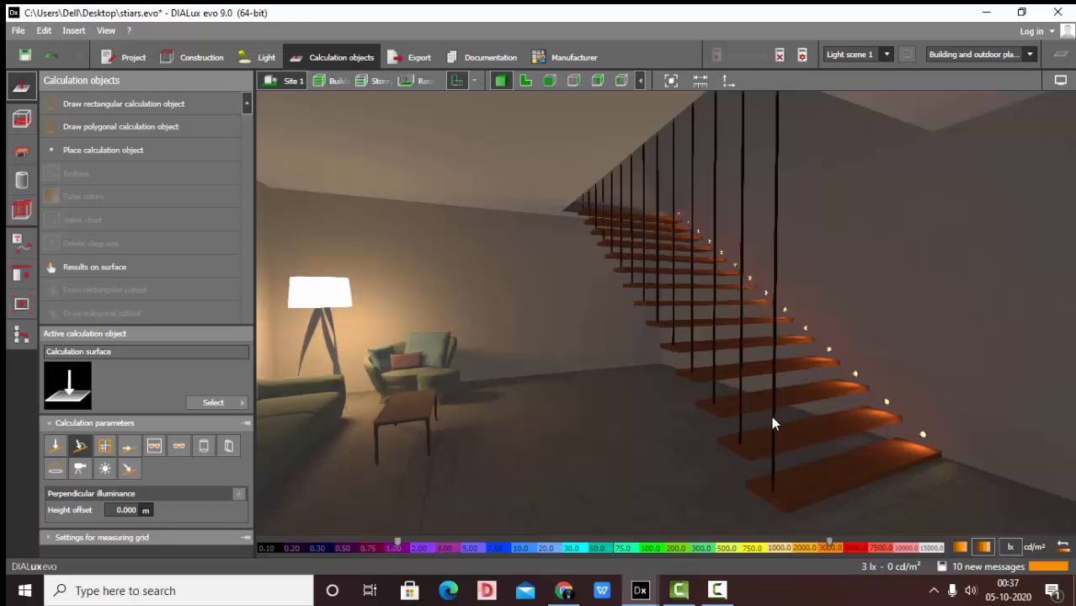